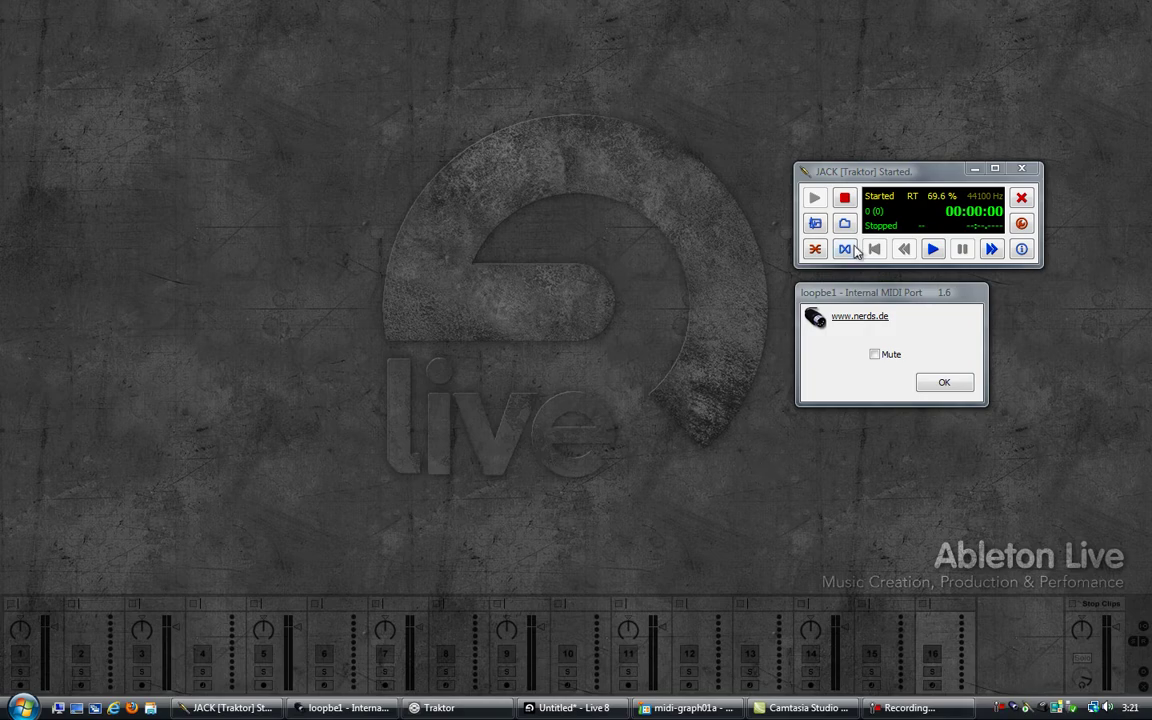
Review the server prefix, frames per period and sample rate in the JACK setup, and close the setup
{"action": "left_click", "coordinate": [968, 211]}
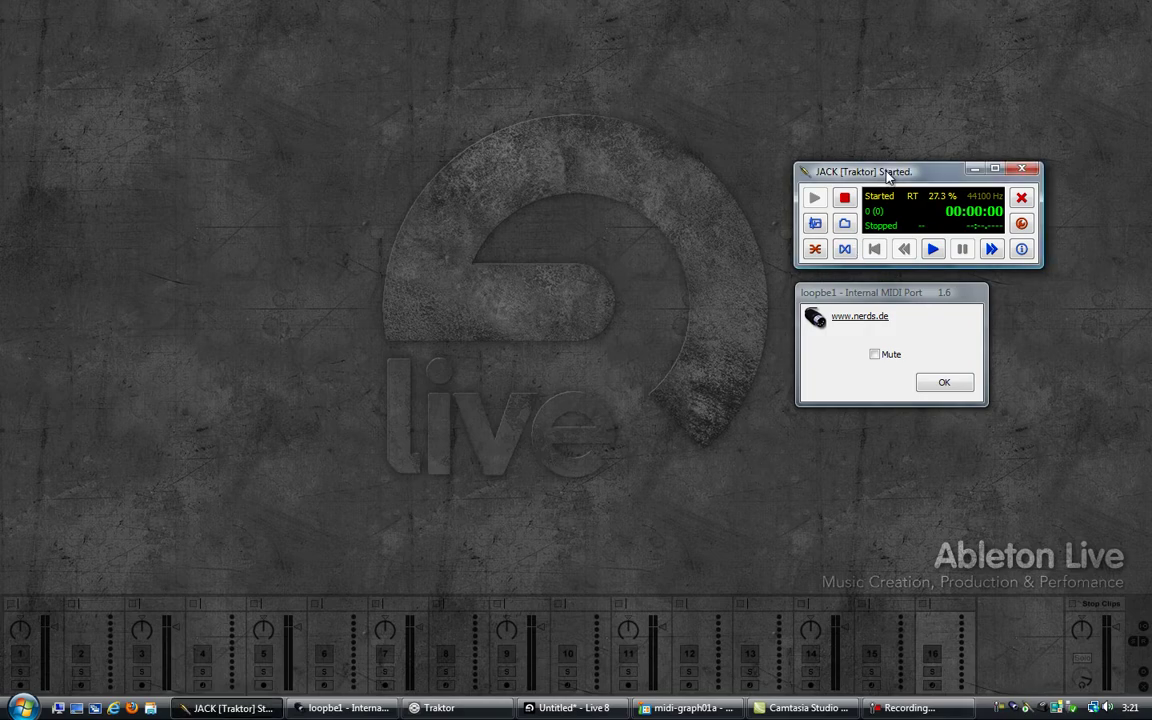
{"action": "left_click", "coordinate": [1021, 223]}
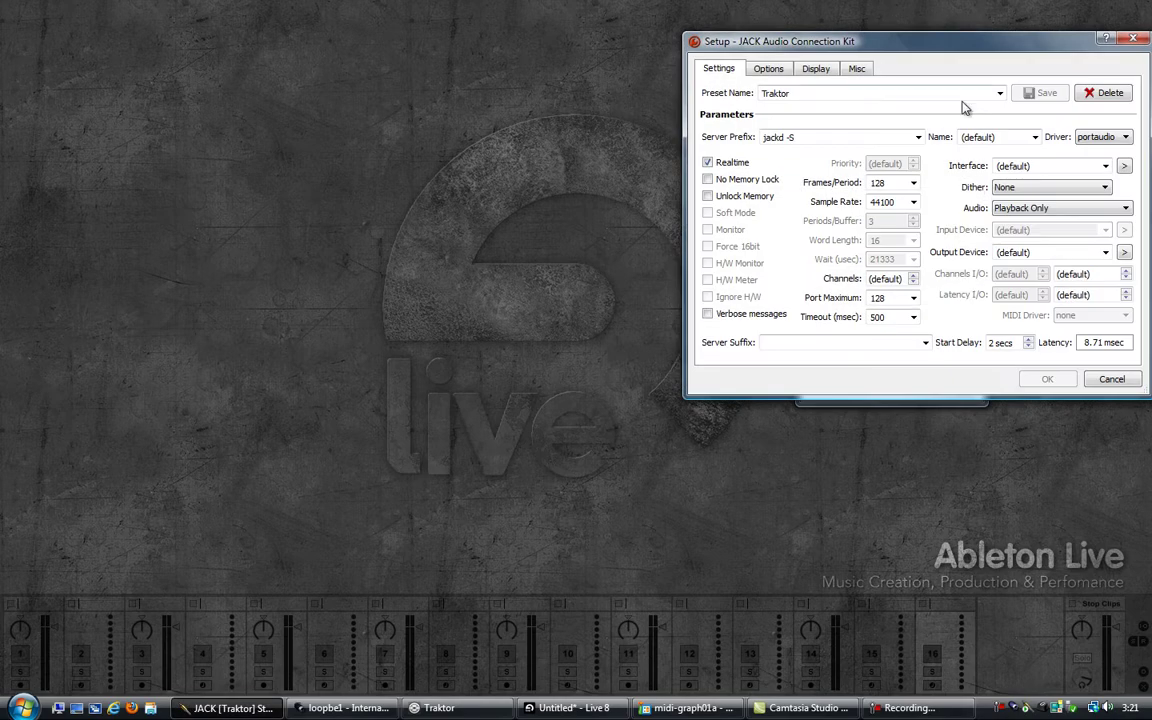
{"action": "left_click_drag", "start_coordinate": [870, 44], "coordinate": [753, 48]}
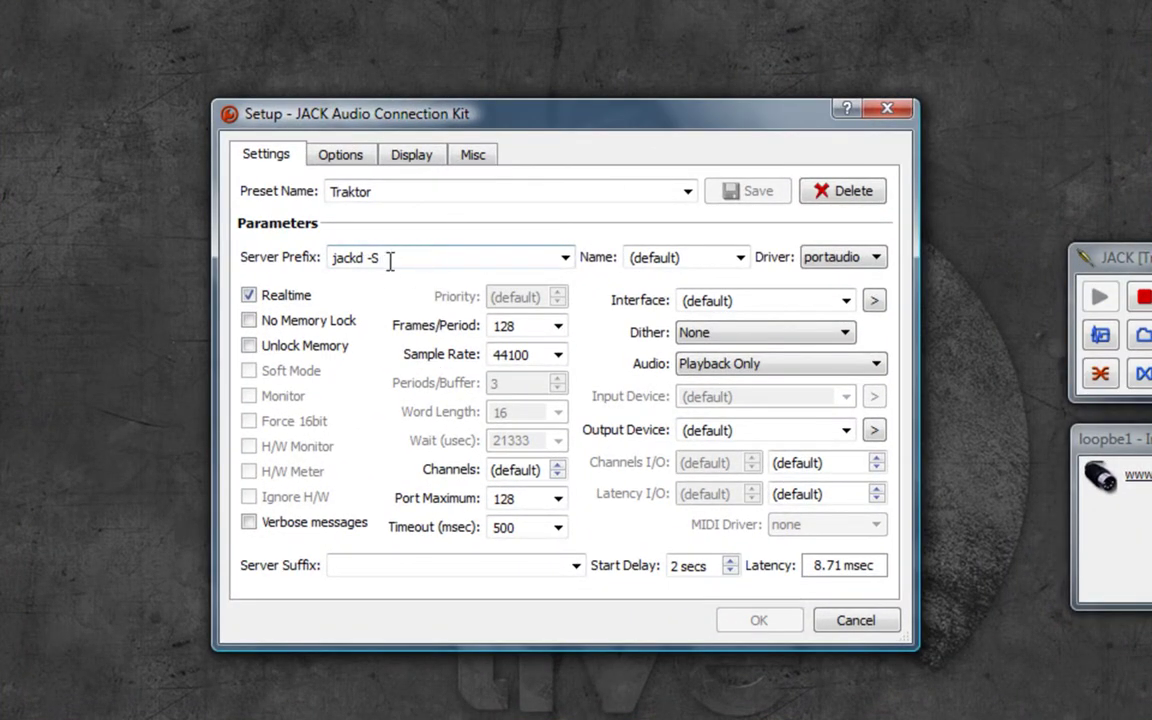
{"action": "left_click_drag", "start_coordinate": [395, 258], "coordinate": [296, 267]}
{"action": "left_click", "coordinate": [529, 326]}
{"action": "left_click", "coordinate": [531, 360]}
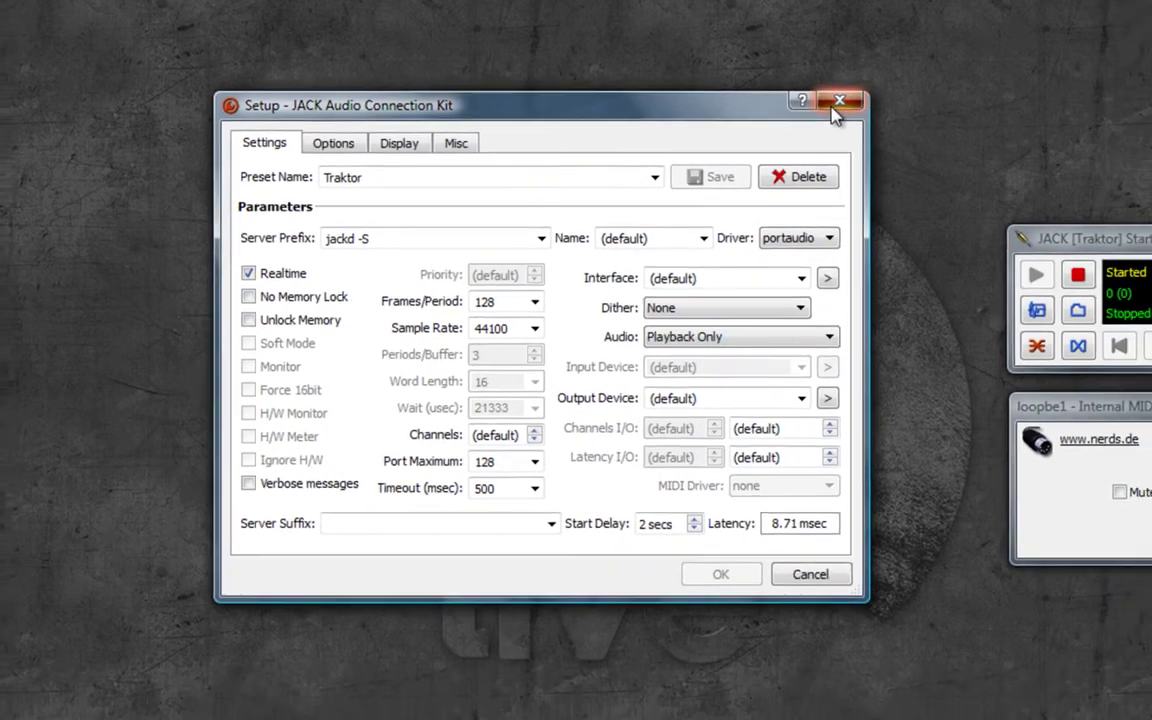
{"action": "left_click", "coordinate": [886, 108]}
Examine how the Live 8.2.1 and Traktor outputs are routed to the system playback inputs in JACK's audio connections
{"action": "left_click", "coordinate": [830, 256]}
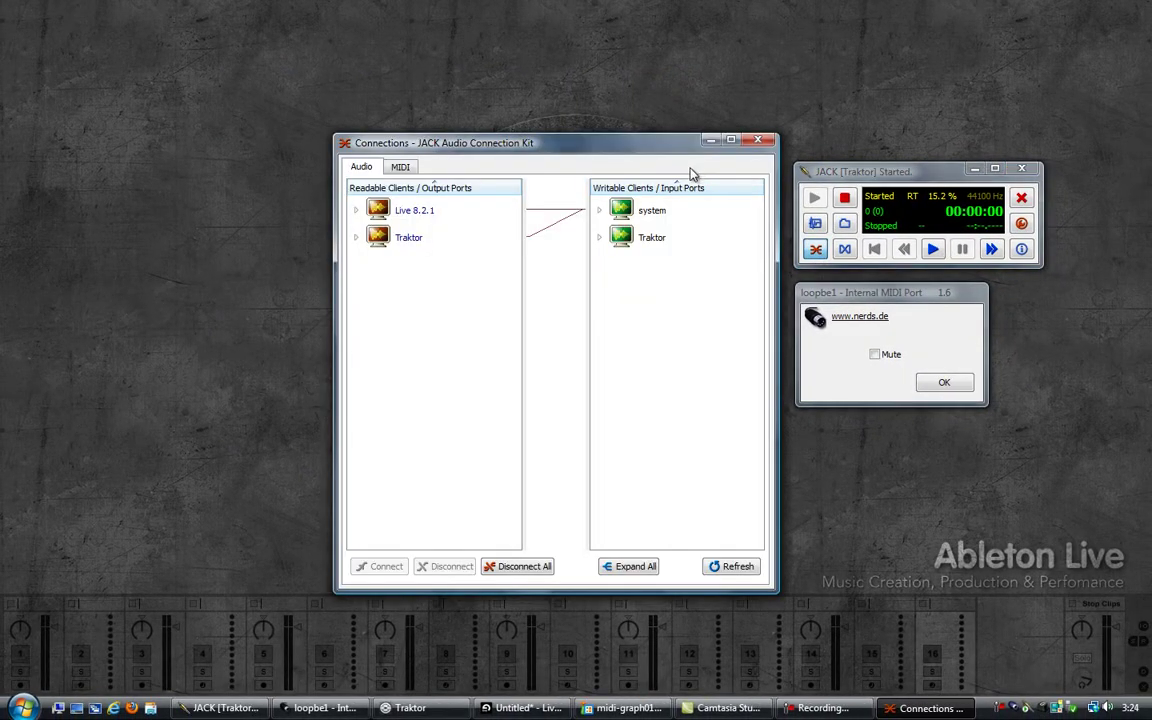
{"action": "left_click_drag", "start_coordinate": [668, 158], "coordinate": [638, 144]}
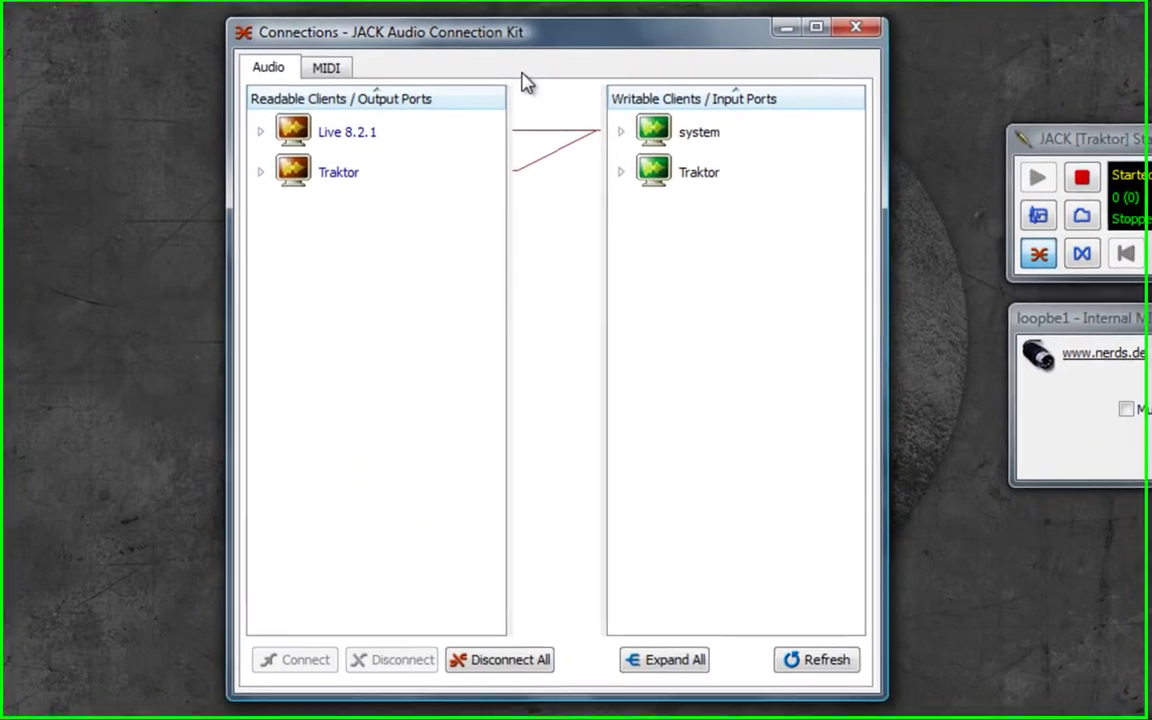
{"action": "left_click", "coordinate": [258, 130]}
{"action": "left_click", "coordinate": [258, 253]}
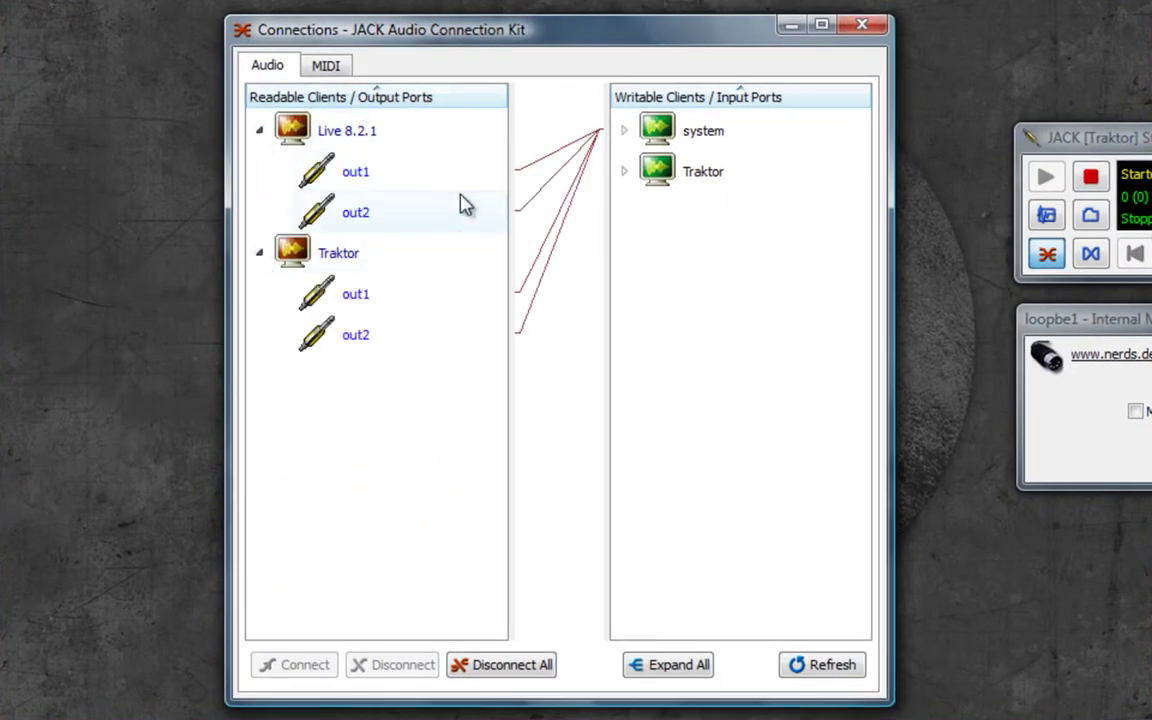
{"action": "left_click", "coordinate": [662, 136]}
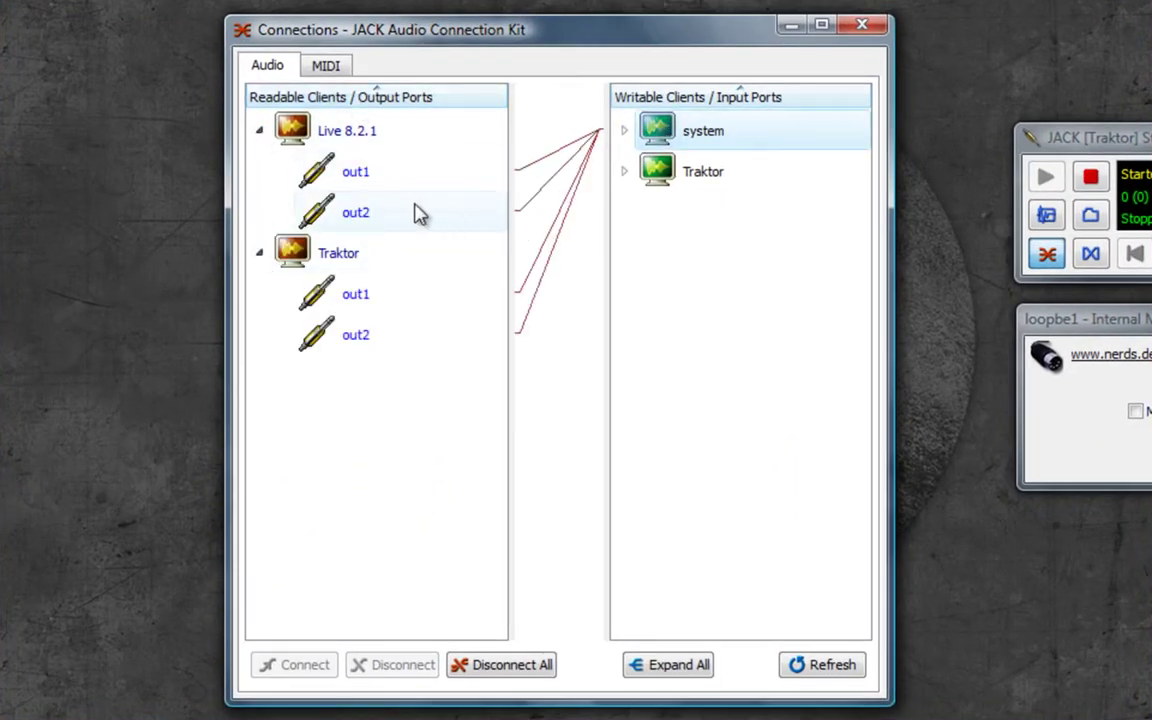
{"action": "left_click", "coordinate": [303, 262]}
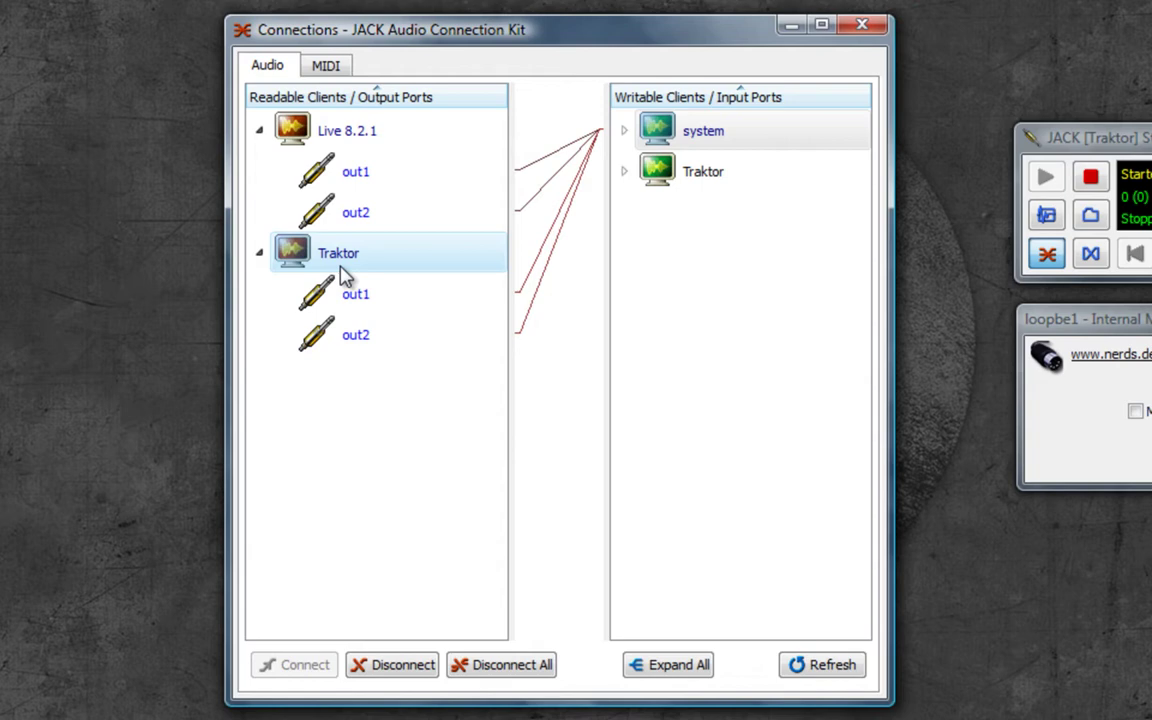
{"action": "left_click", "coordinate": [680, 143]}
{"action": "left_click_drag", "start_coordinate": [404, 145], "coordinate": [694, 128]}
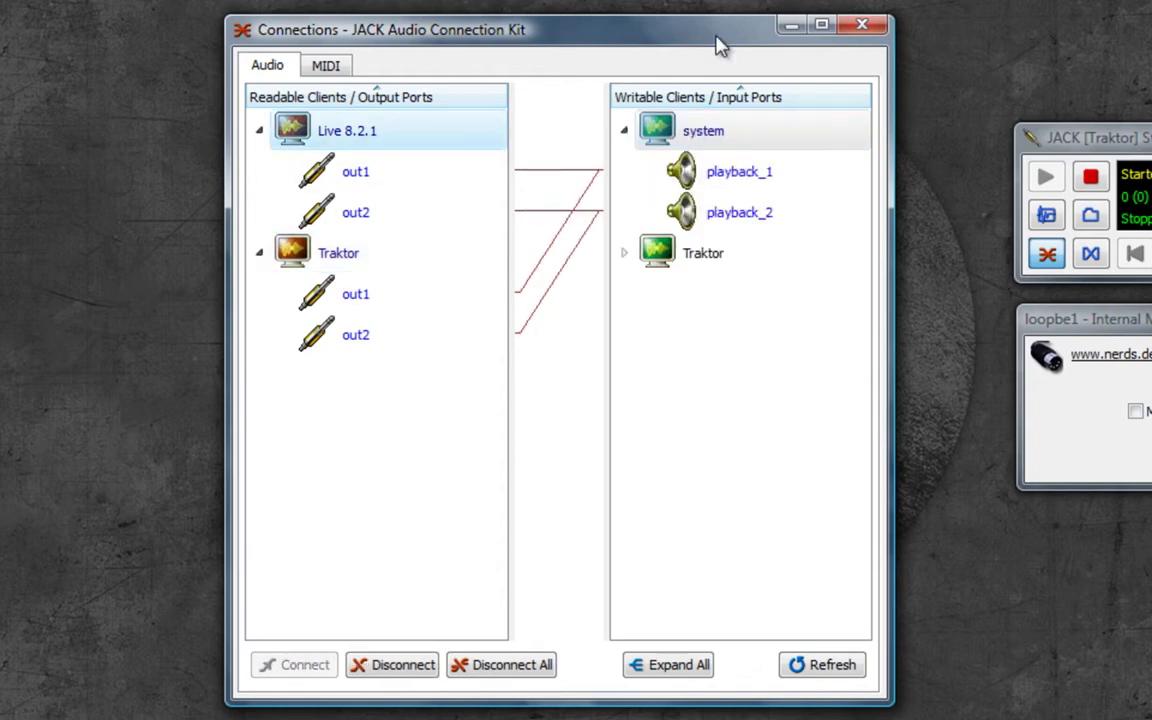
{"action": "left_click", "coordinate": [862, 24]}
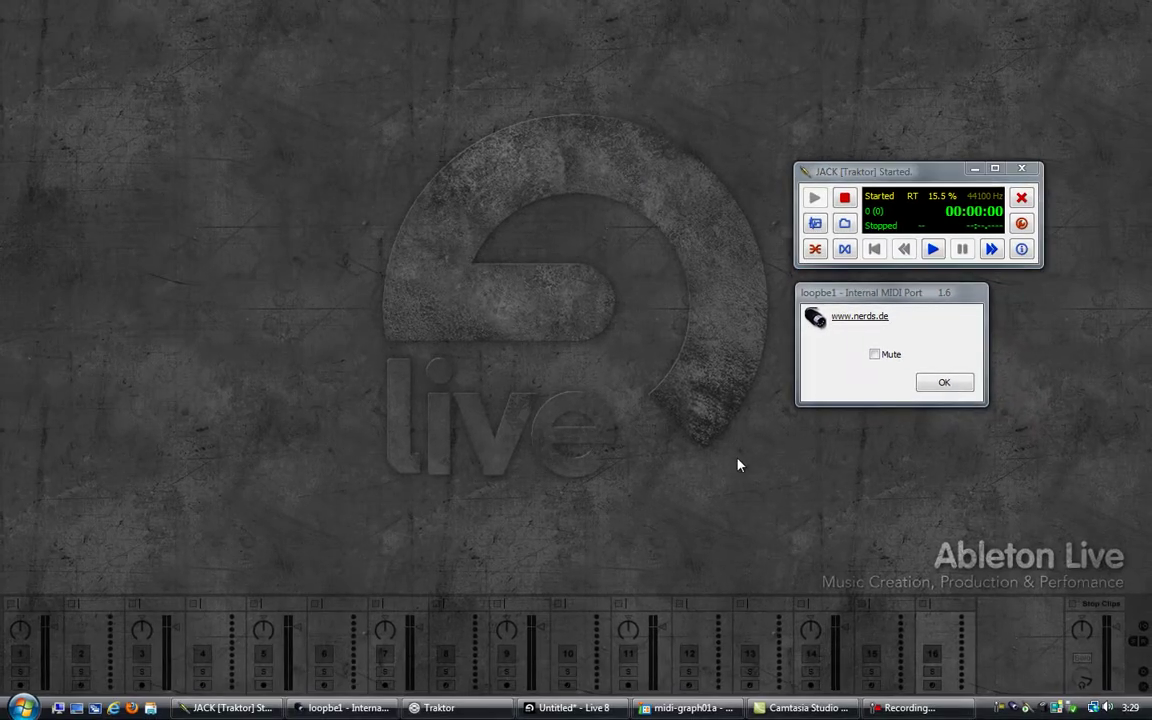
Open the nerds.de website from the loopbe1 window, and show the next MIDI diagram in Windows Fotogalerie
{"action": "left_click", "coordinate": [876, 293]}
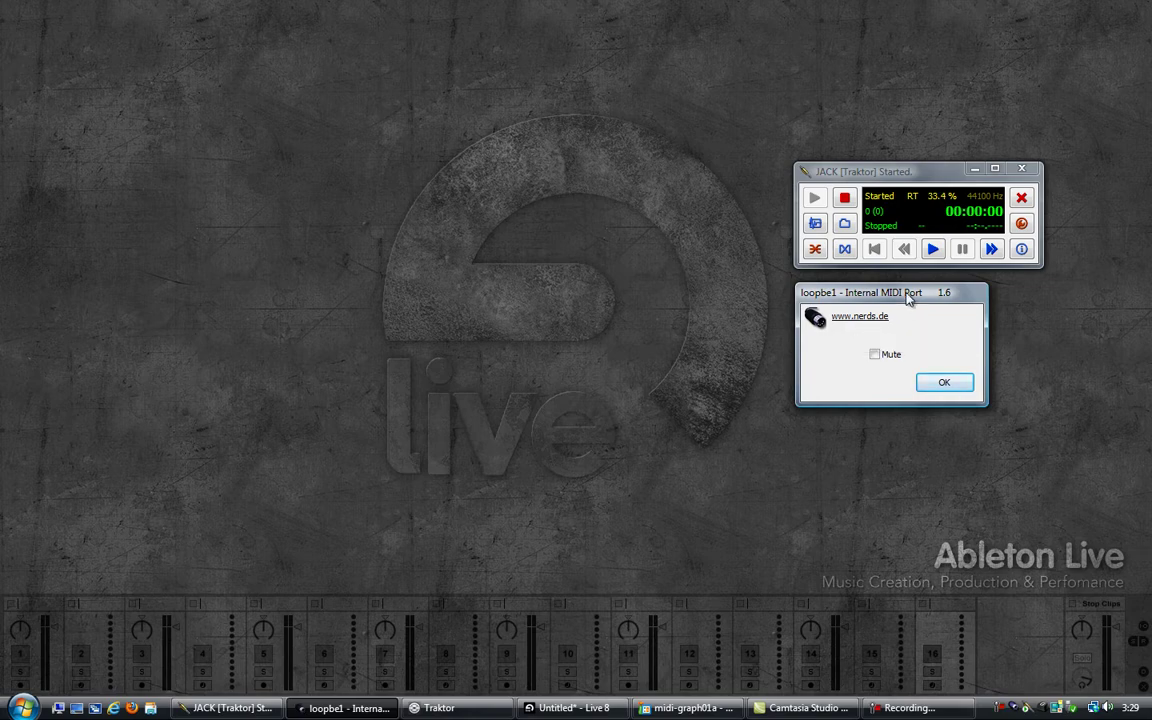
{"action": "left_click", "coordinate": [858, 317]}
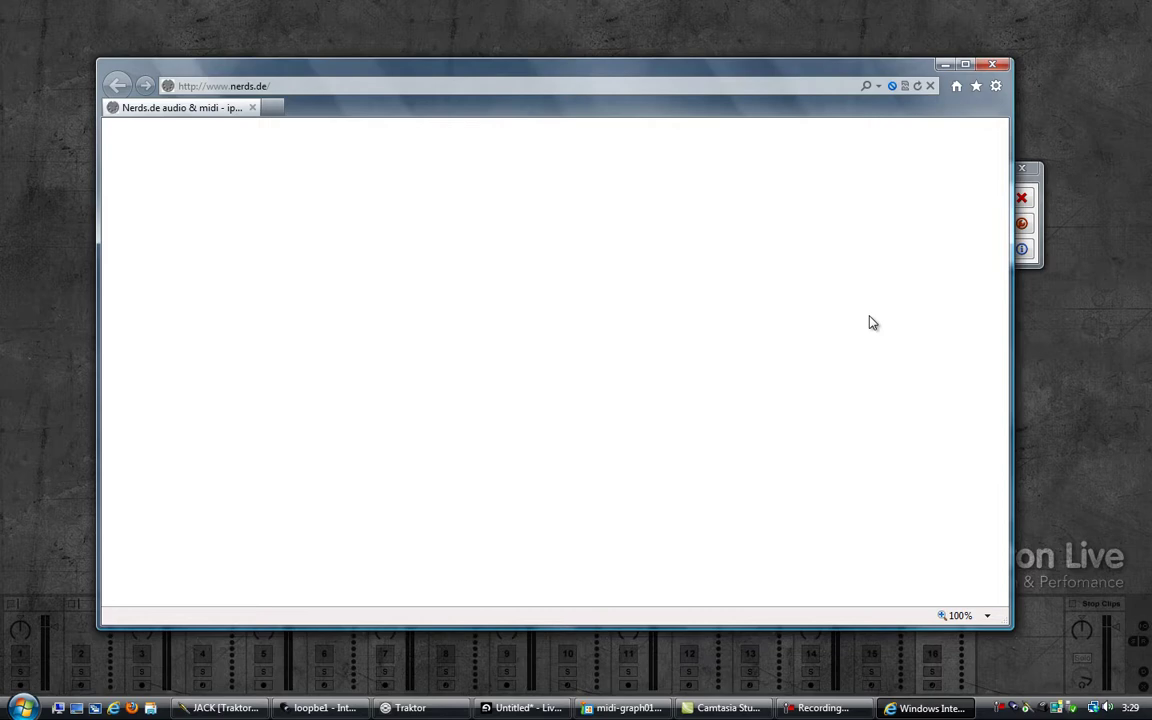
{"action": "left_click_drag", "start_coordinate": [701, 75], "coordinate": [682, 56]}
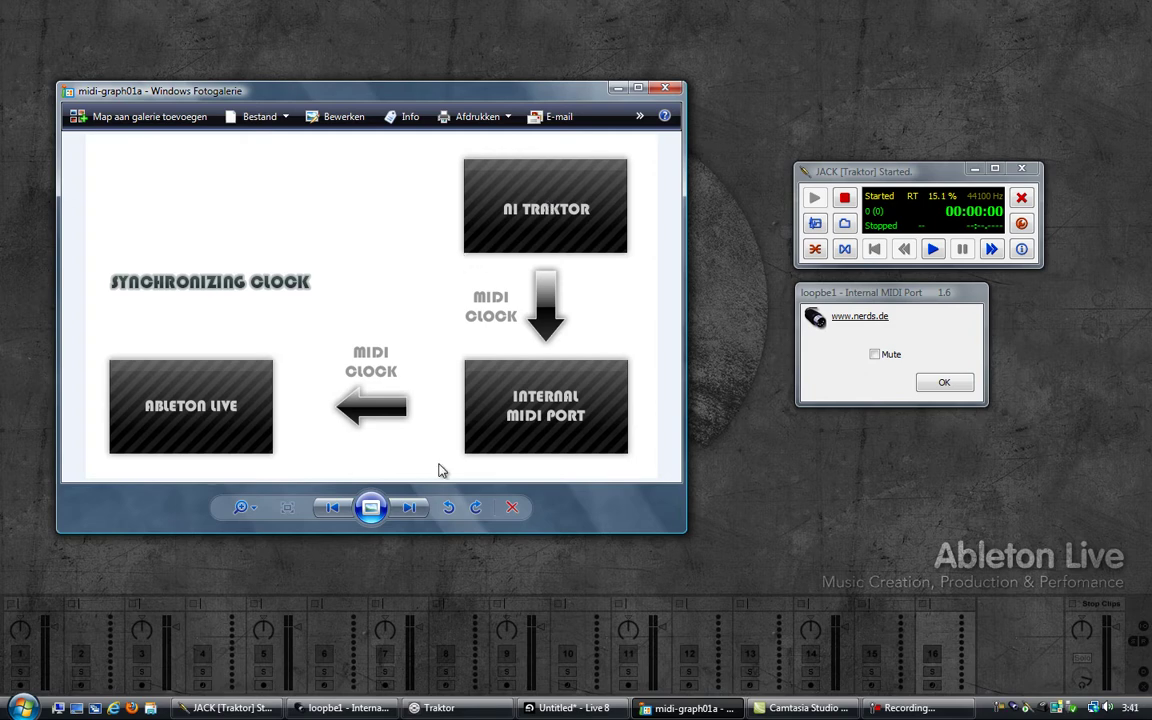
{"action": "key", "text": "Right"}
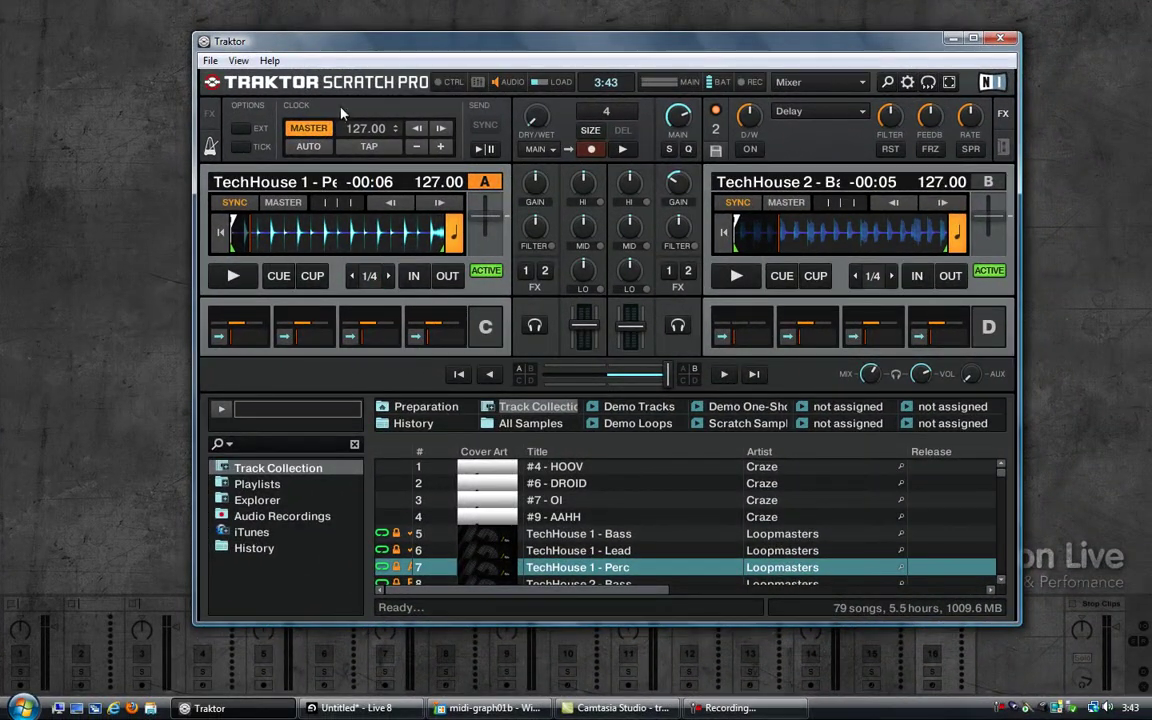
Review Traktor's Audio Setup, Output Routing and MIDI Clock preferences
{"action": "left_click", "coordinate": [211, 62]}
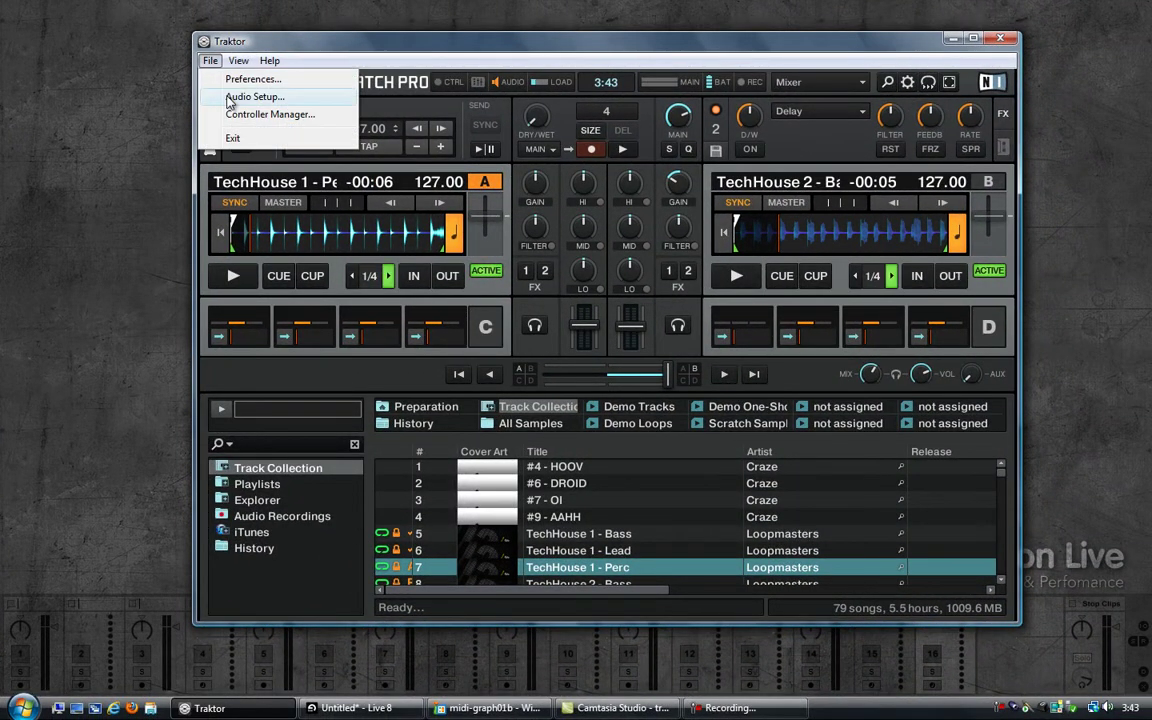
{"action": "left_click", "coordinate": [227, 99]}
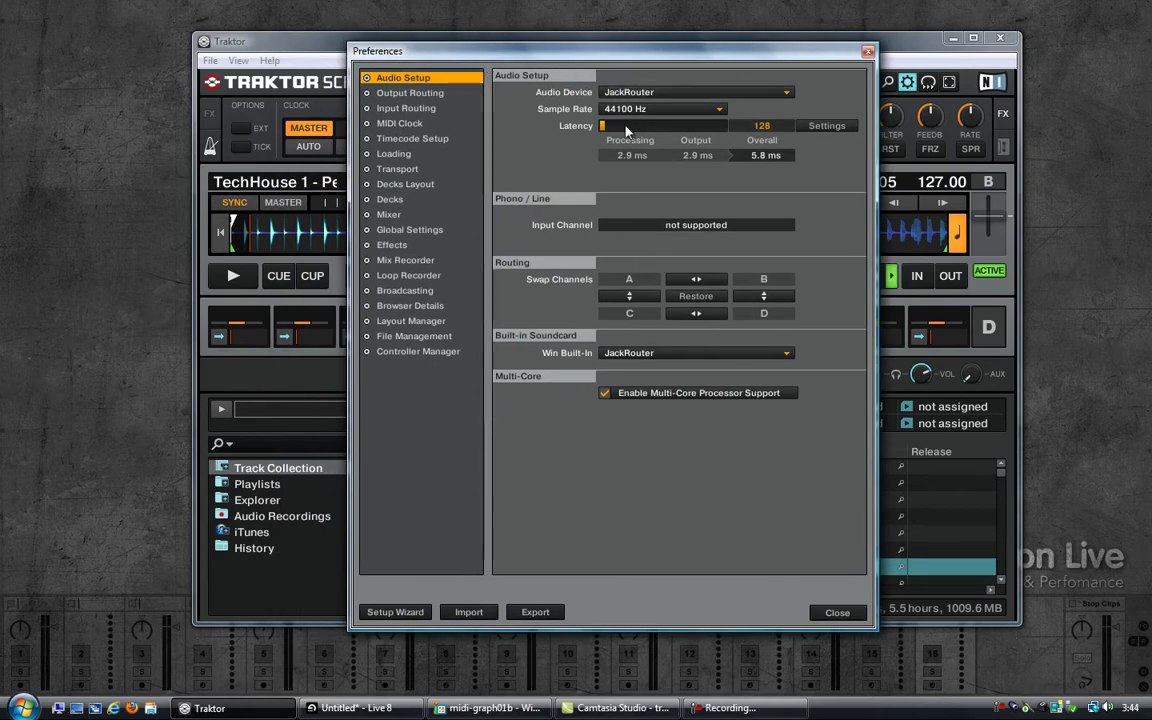
{"action": "left_click", "coordinate": [440, 94]}
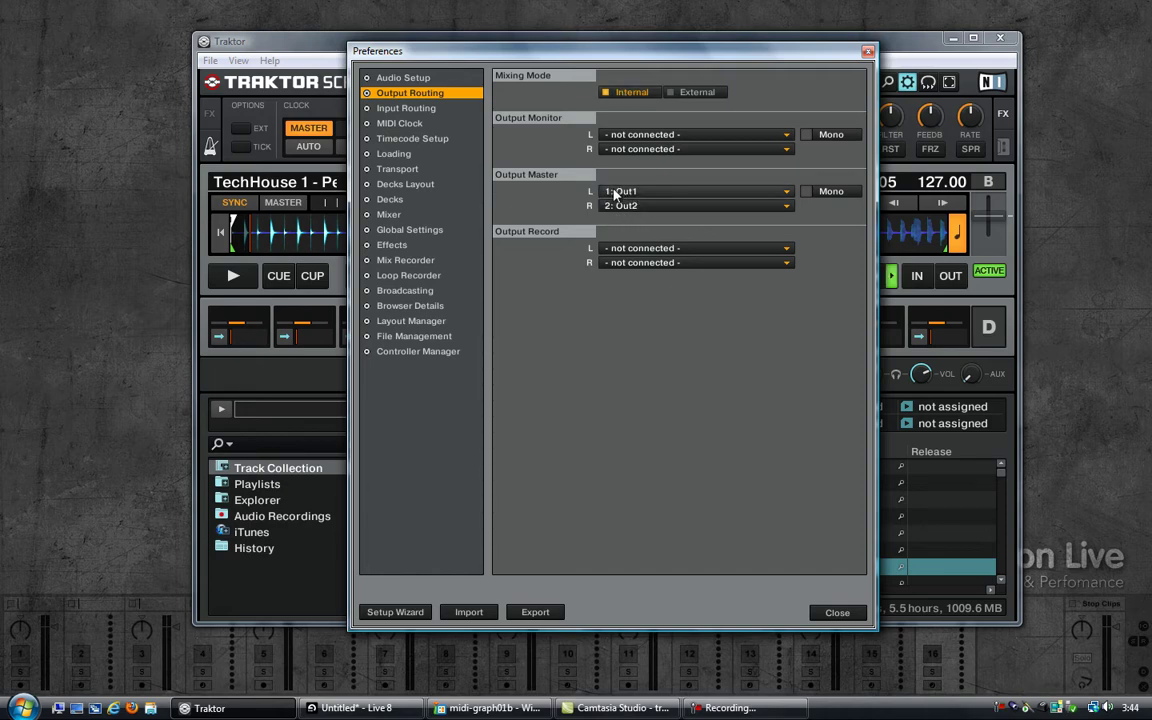
{"action": "left_click", "coordinate": [410, 123]}
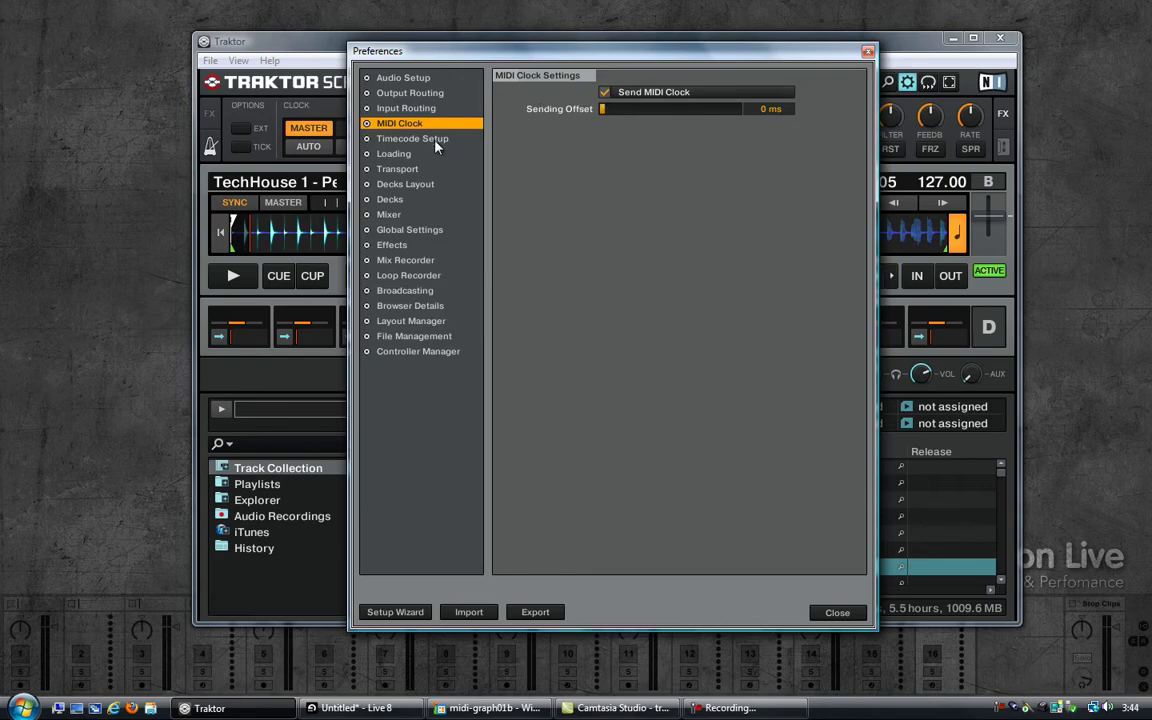
Set the MIDI CLOCK device's out-port to LoopBe Internal MIDI in the Controller Manager, and close the preferences
{"action": "left_click", "coordinate": [414, 352]}
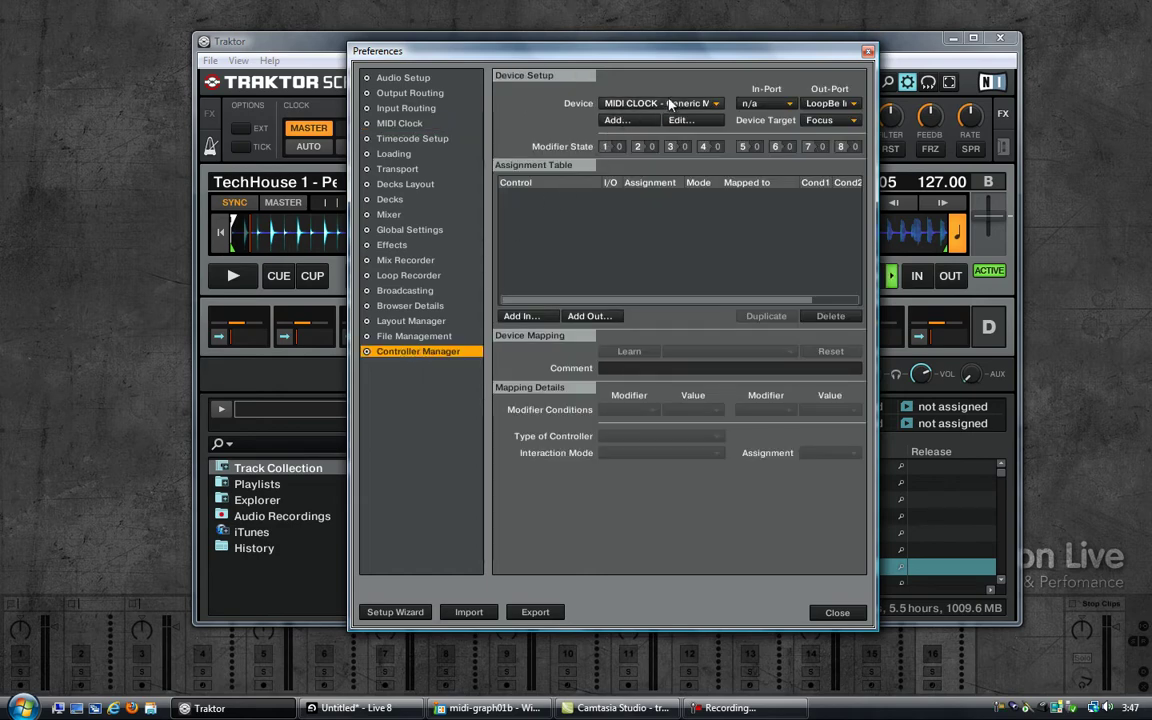
{"action": "left_click", "coordinate": [827, 105]}
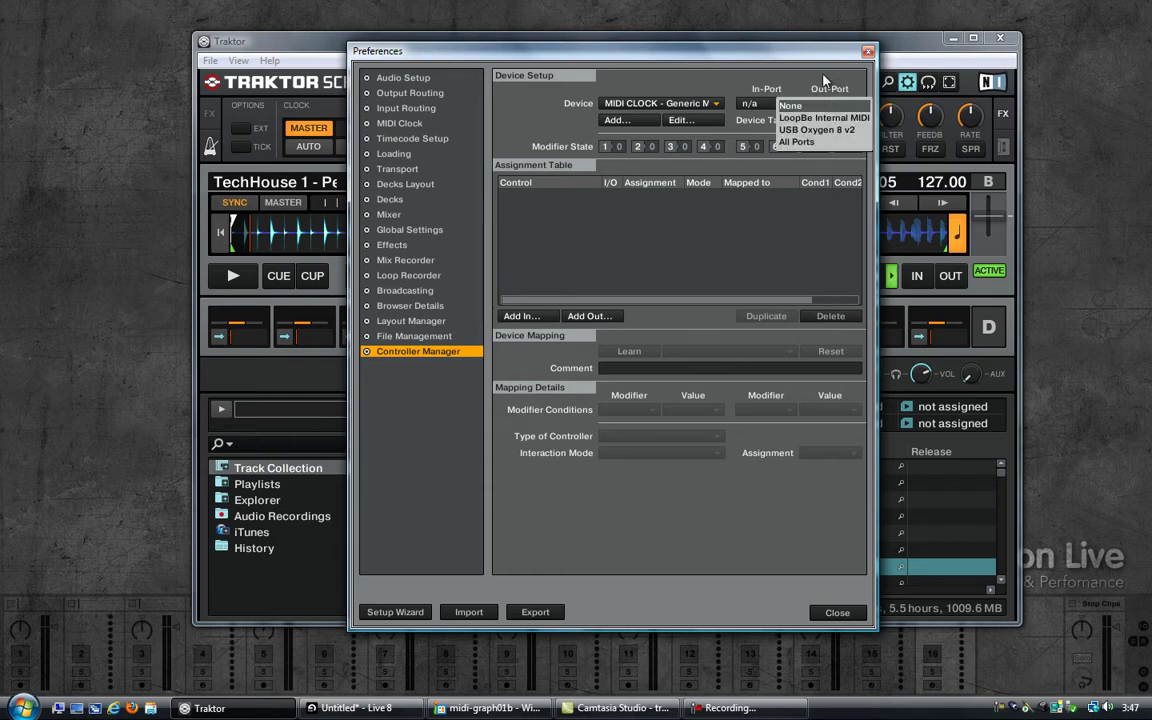
{"action": "left_click", "coordinate": [822, 117]}
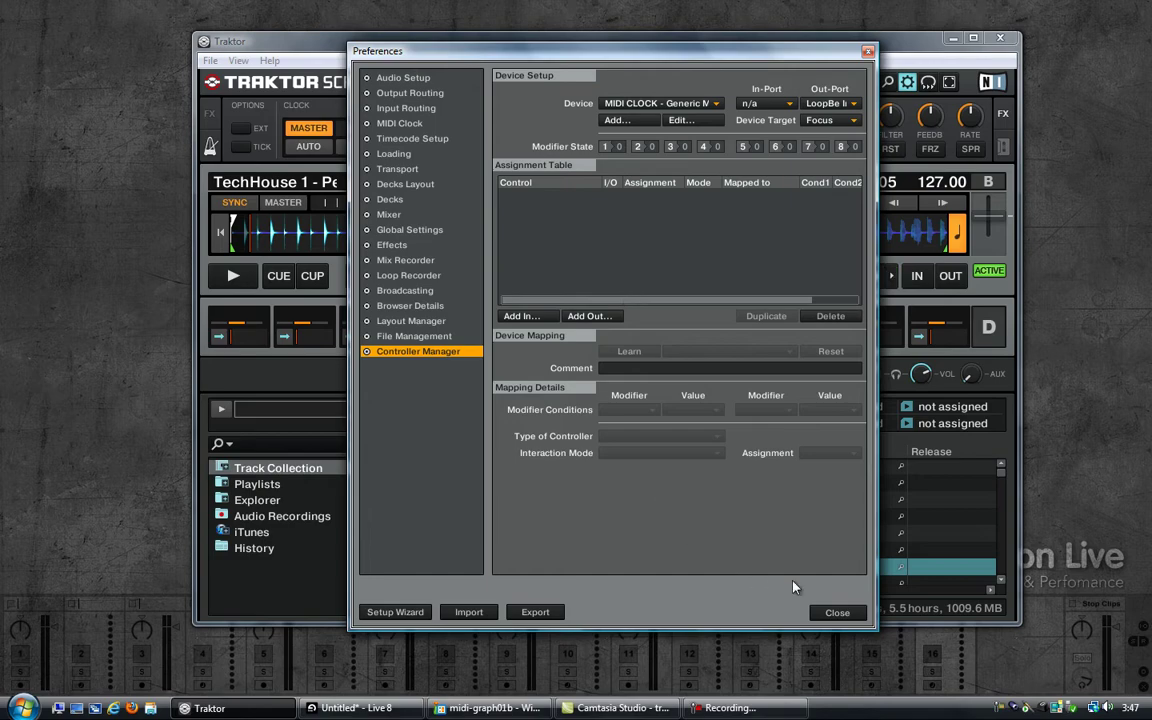
{"action": "left_click", "coordinate": [830, 614]}
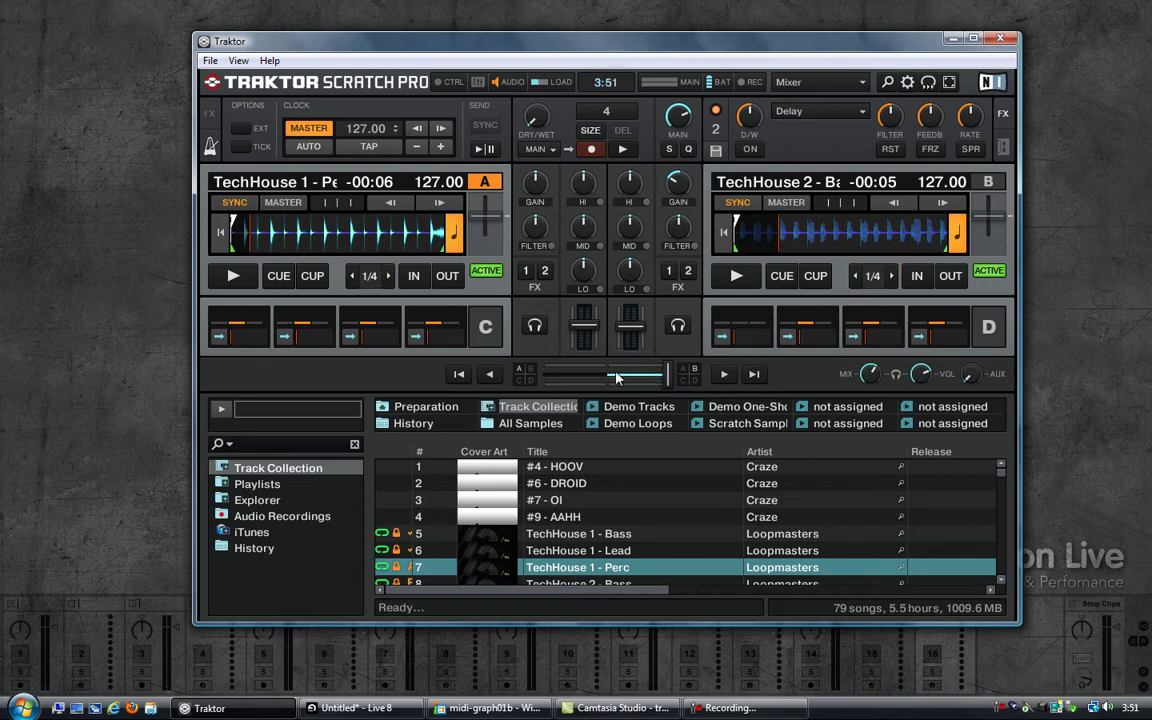
Check the mixing mode in Traktor's Output Routing preferences, and close them
{"action": "left_click", "coordinate": [211, 61]}
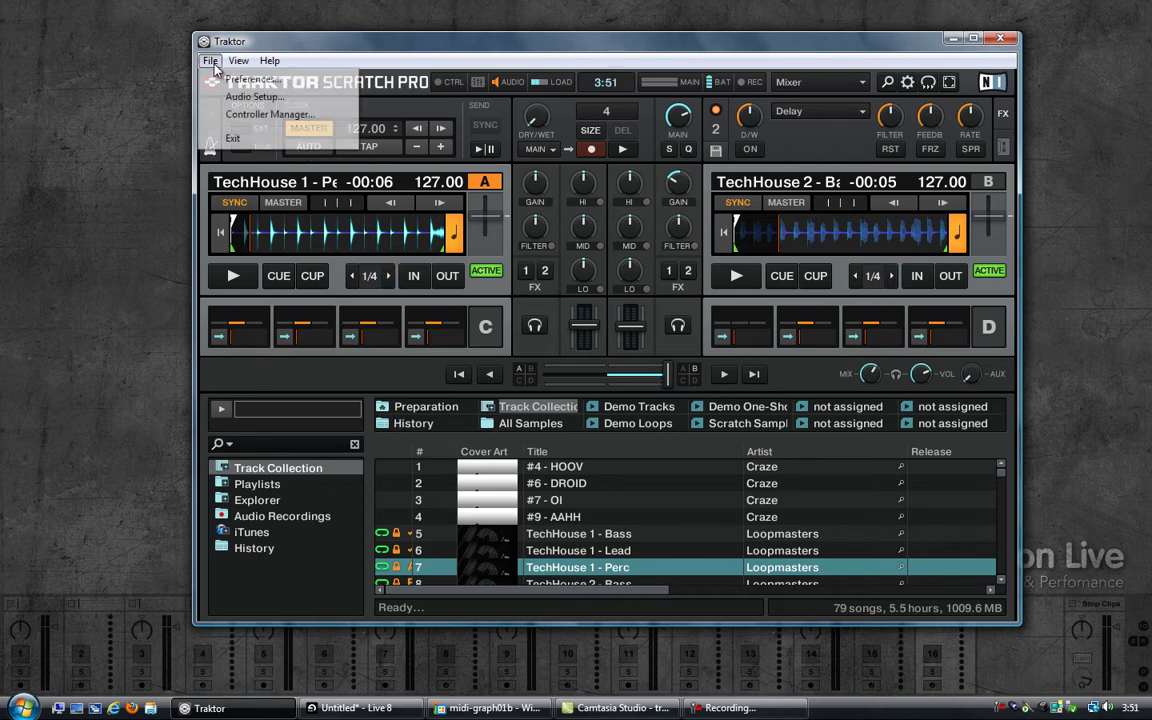
{"action": "left_click", "coordinate": [224, 80]}
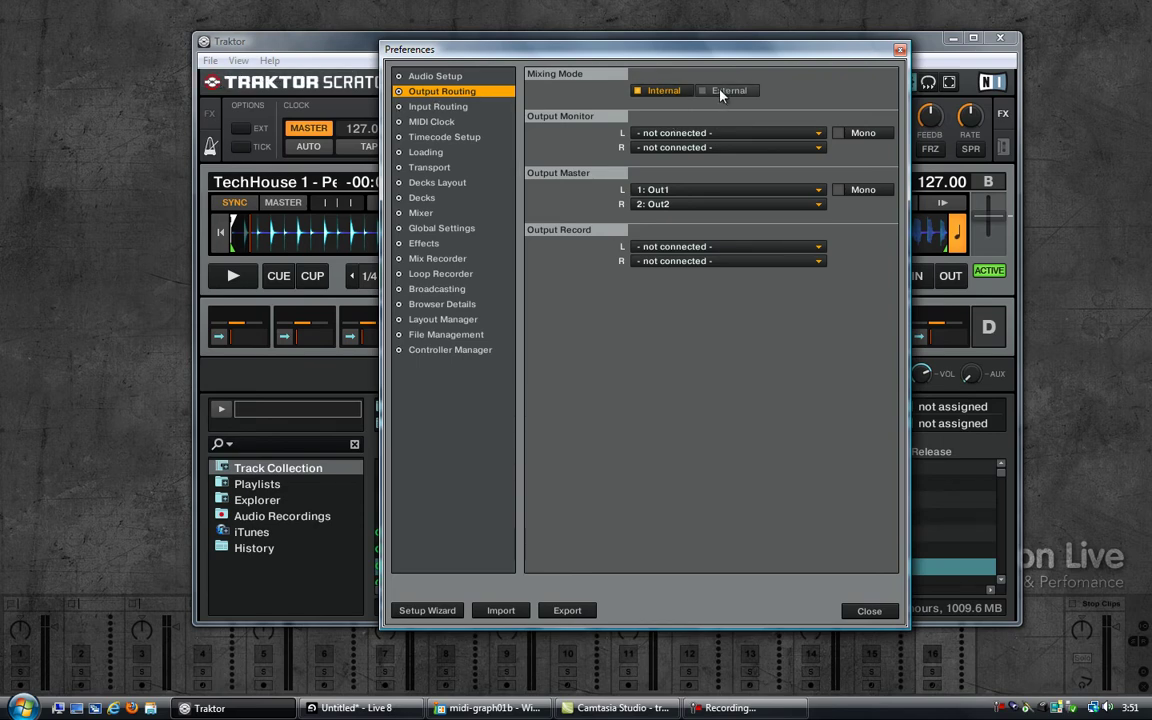
{"action": "left_click", "coordinate": [900, 50]}
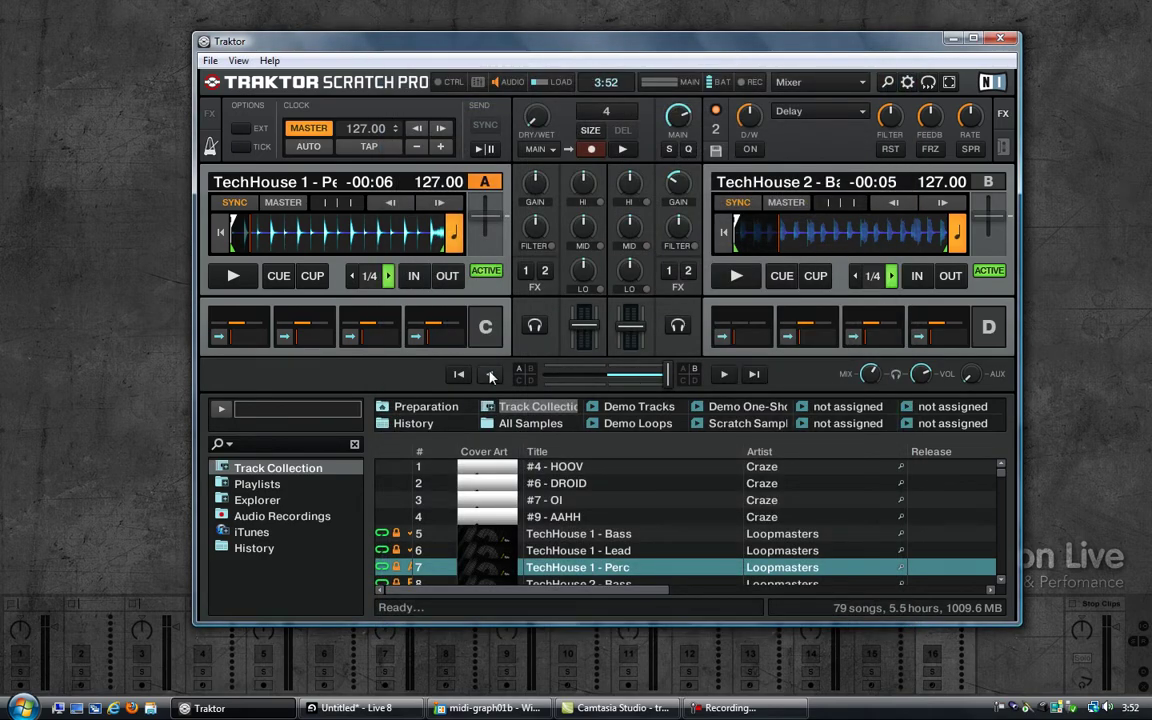
Add an X-Fader output assignment to the MIDI CLOCK device in the Controller Manager
{"action": "left_click", "coordinate": [210, 61]}
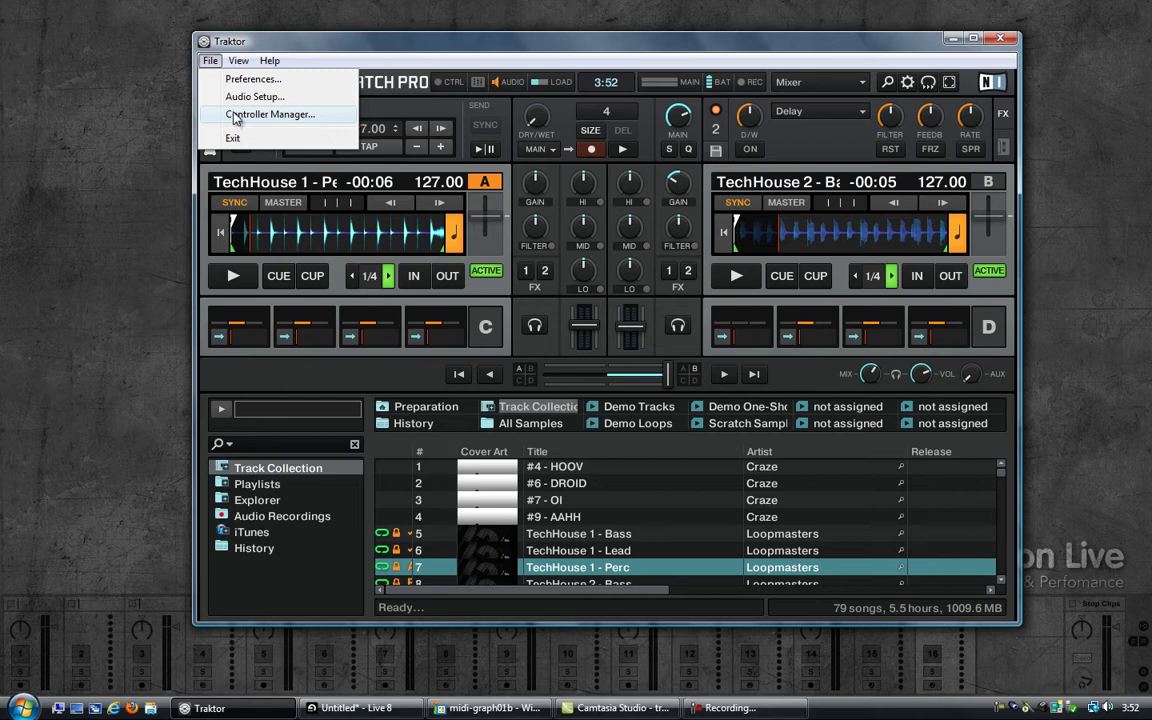
{"action": "left_click", "coordinate": [262, 114]}
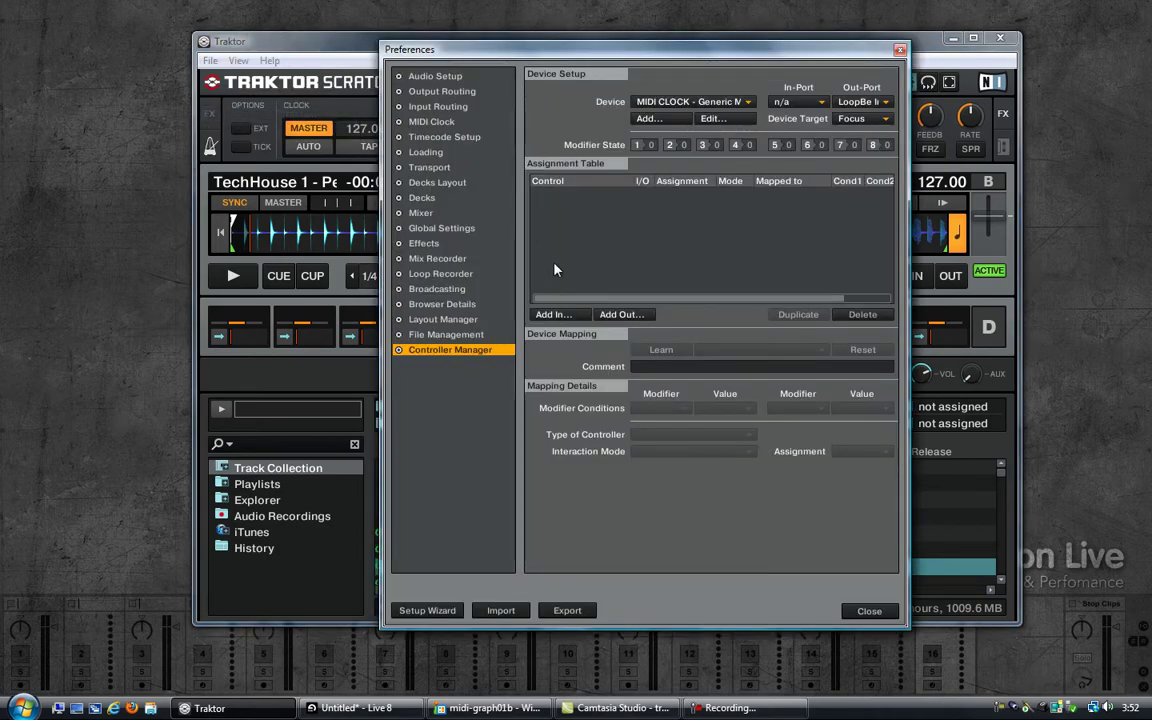
{"action": "left_click", "coordinate": [660, 103]}
{"action": "left_click", "coordinate": [655, 116]}
{"action": "left_click", "coordinate": [617, 316]}
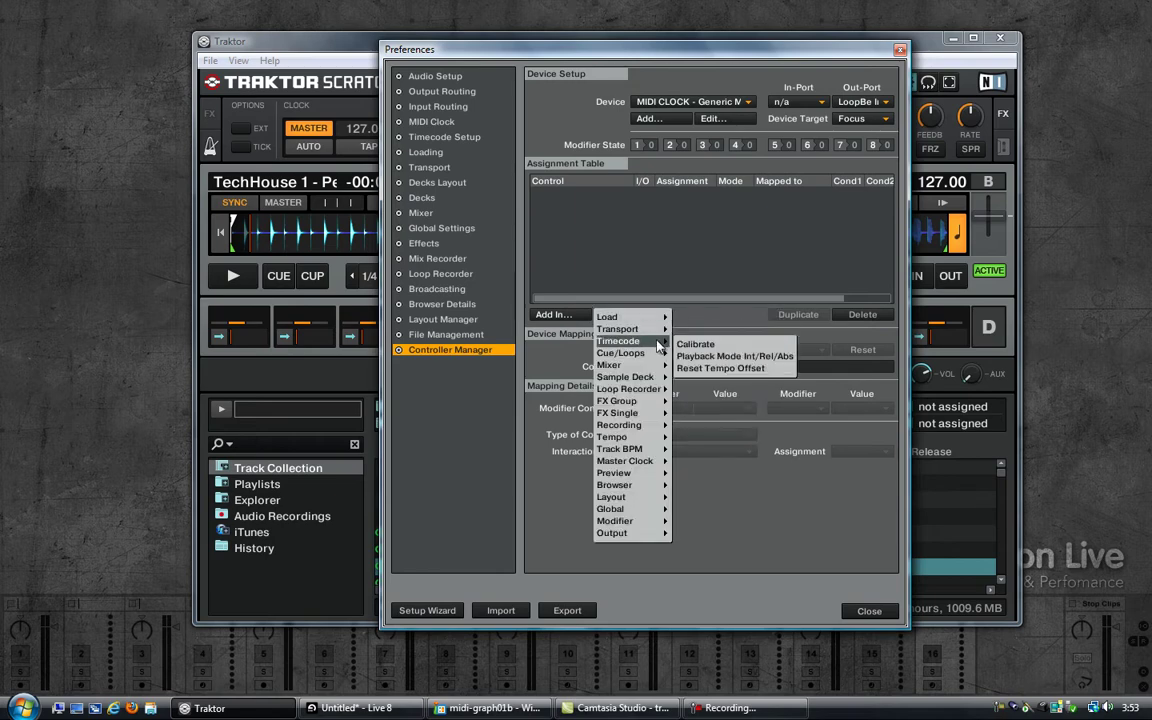
{"action": "mouse_move", "coordinate": [644, 366]}
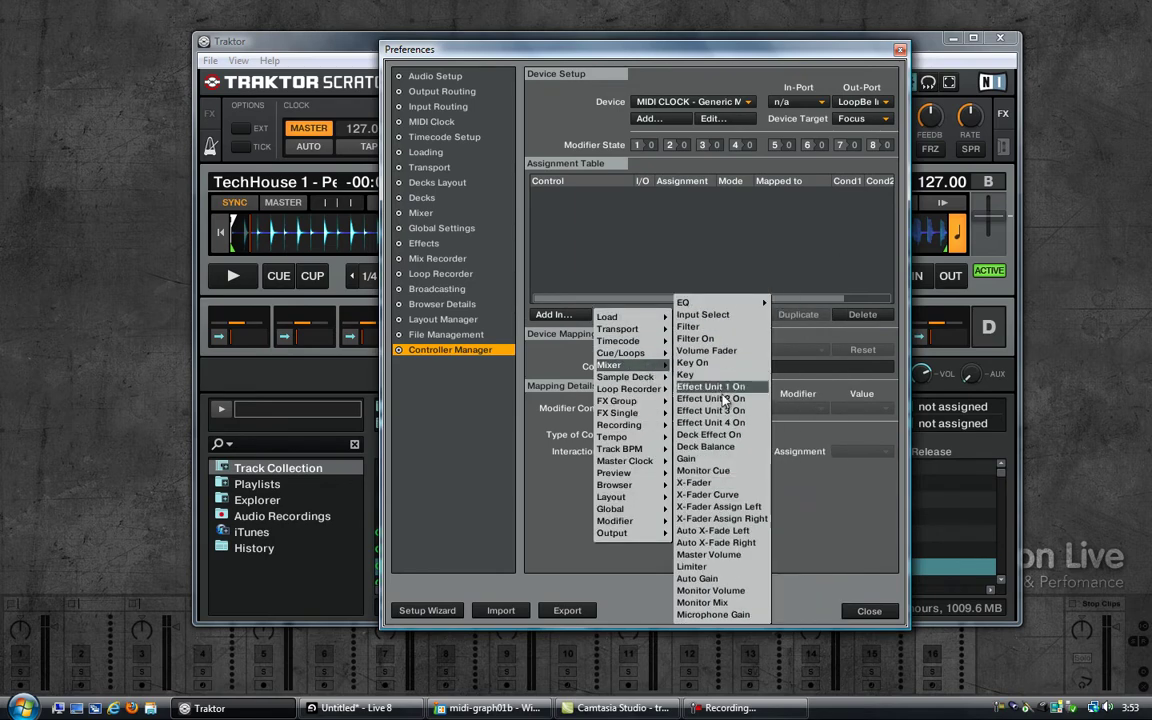
{"action": "left_click", "coordinate": [695, 483]}
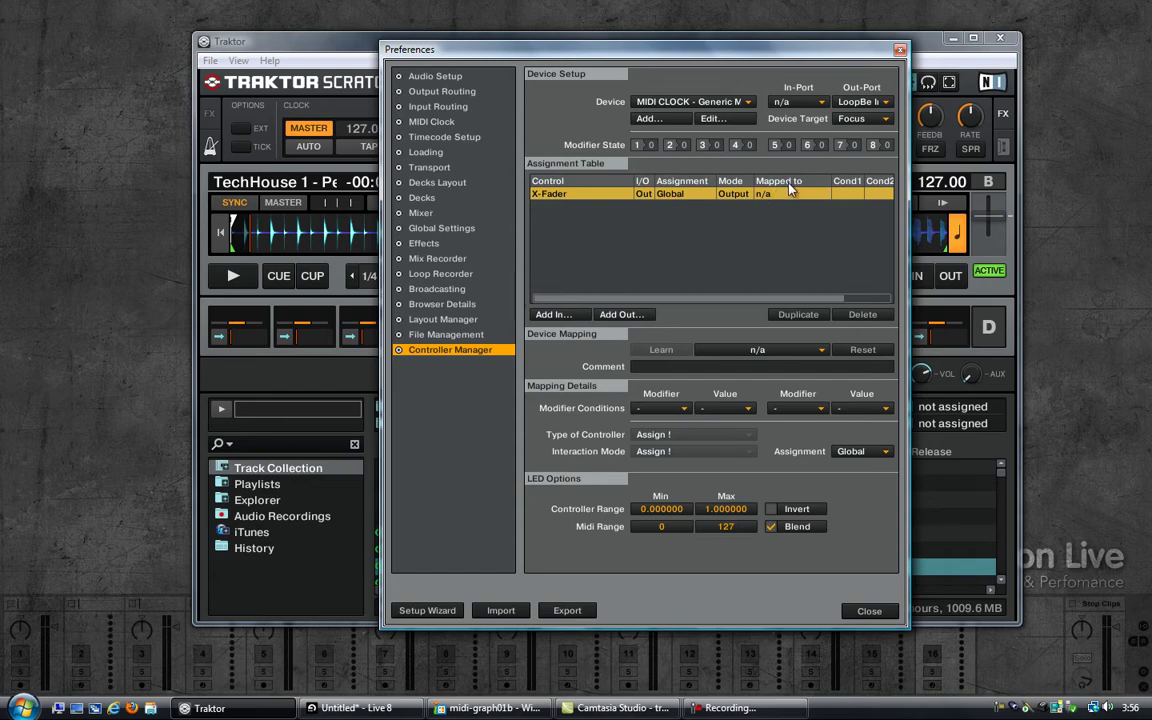
Map the X-Fader output to MIDI channel 1, CC 091
{"action": "left_click", "coordinate": [727, 350]}
{"action": "mouse_move", "coordinate": [727, 351]}
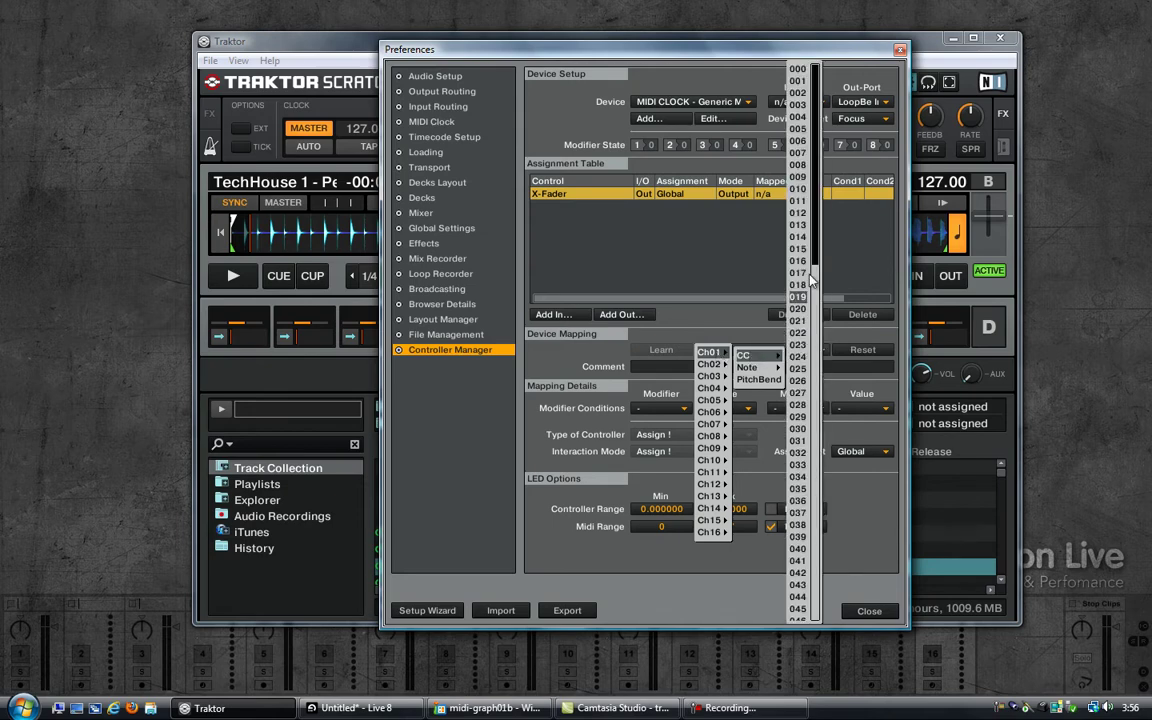
{"action": "left_click_drag", "start_coordinate": [815, 258], "coordinate": [822, 560]}
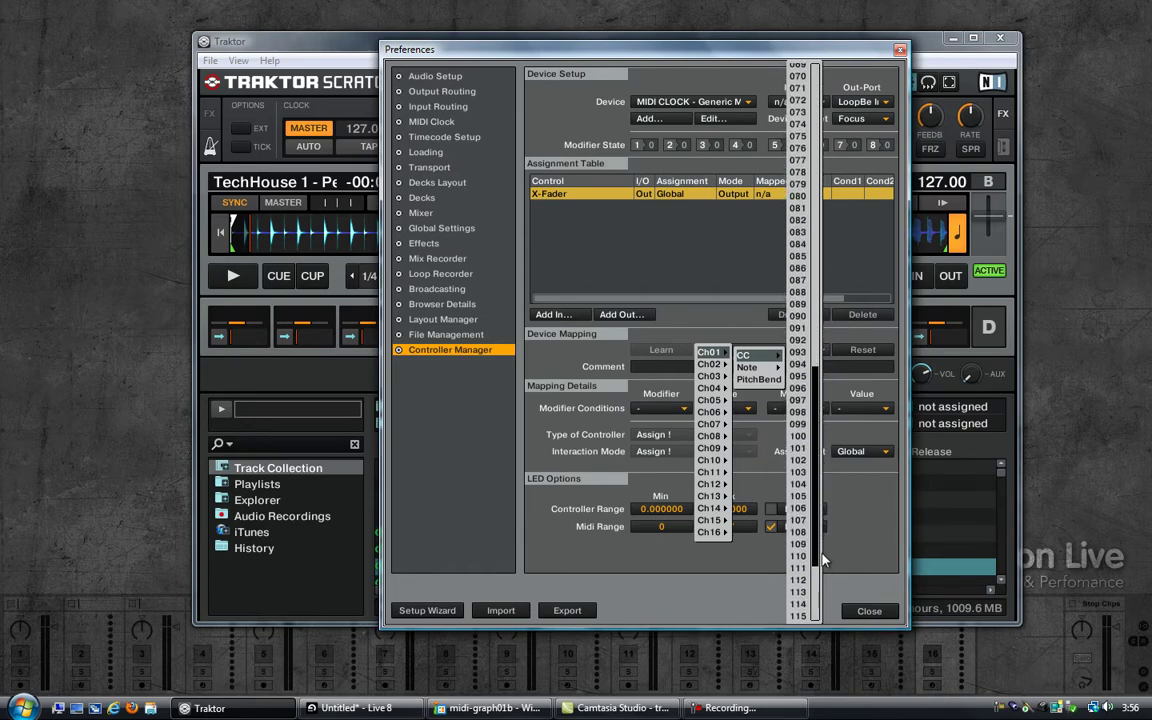
{"action": "left_click", "coordinate": [798, 328]}
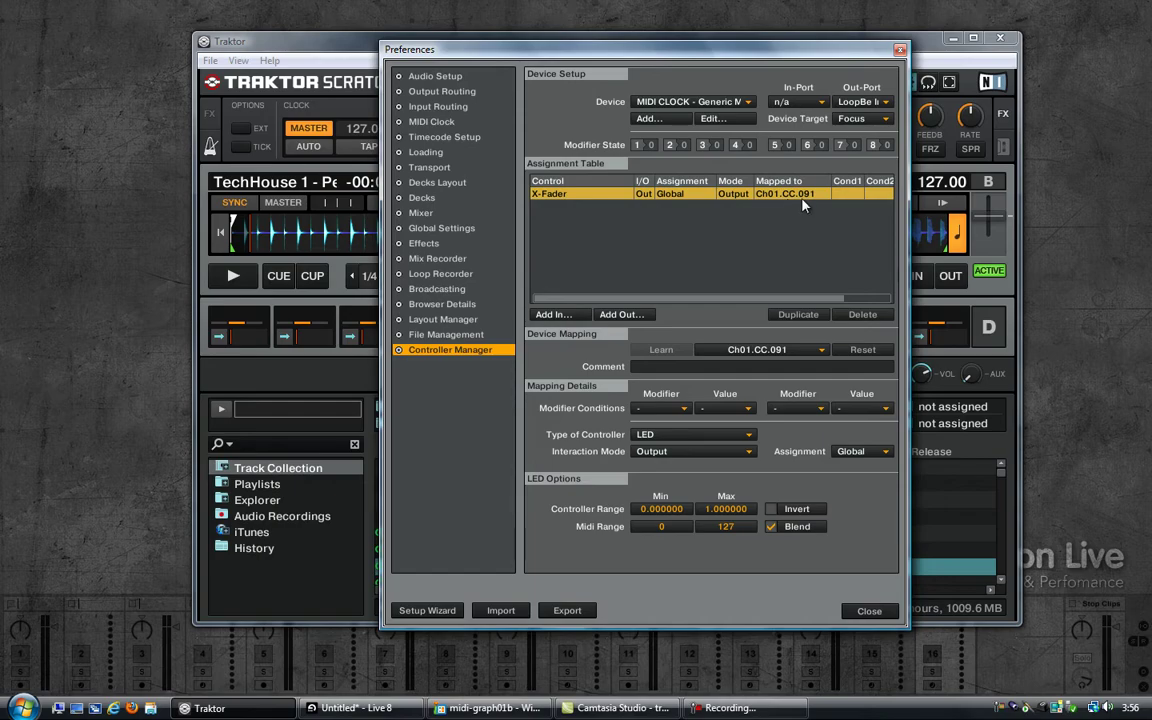
Switch to Ableton Live and check the Track, Sync and Remote settings of the LoopBe Internal MIDI input in the preferences, then close them
{"action": "key", "text": "super+Tab"}
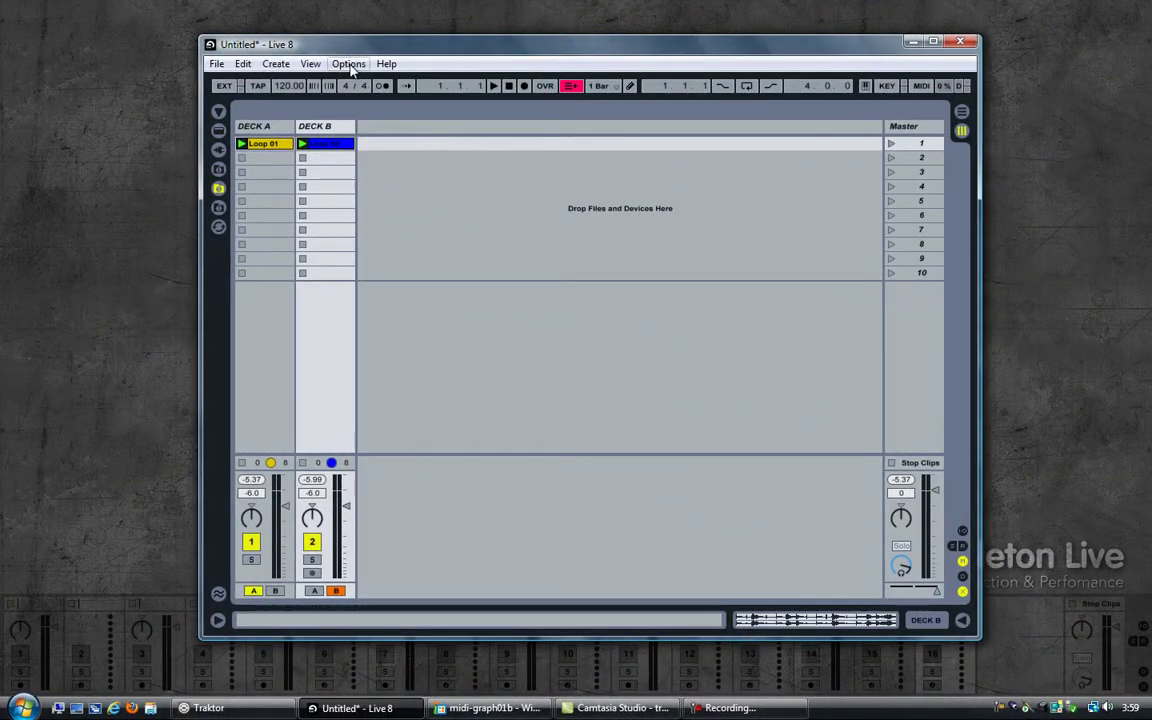
{"action": "left_click", "coordinate": [349, 64]}
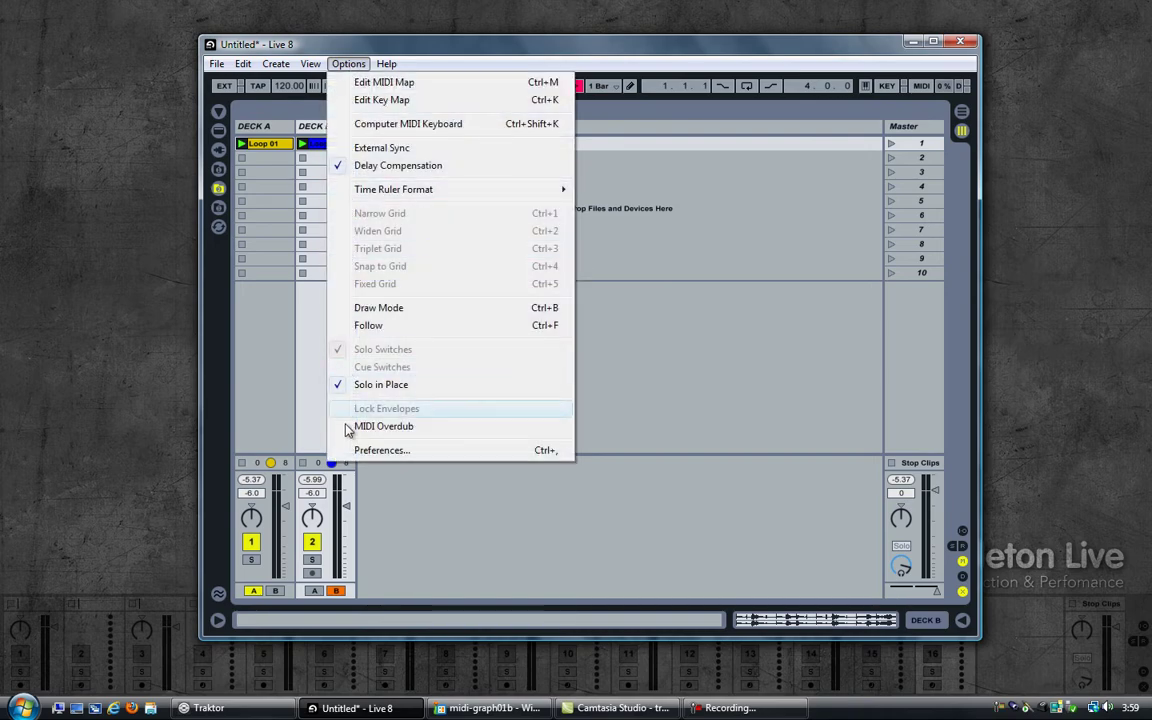
{"action": "left_click", "coordinate": [370, 450]}
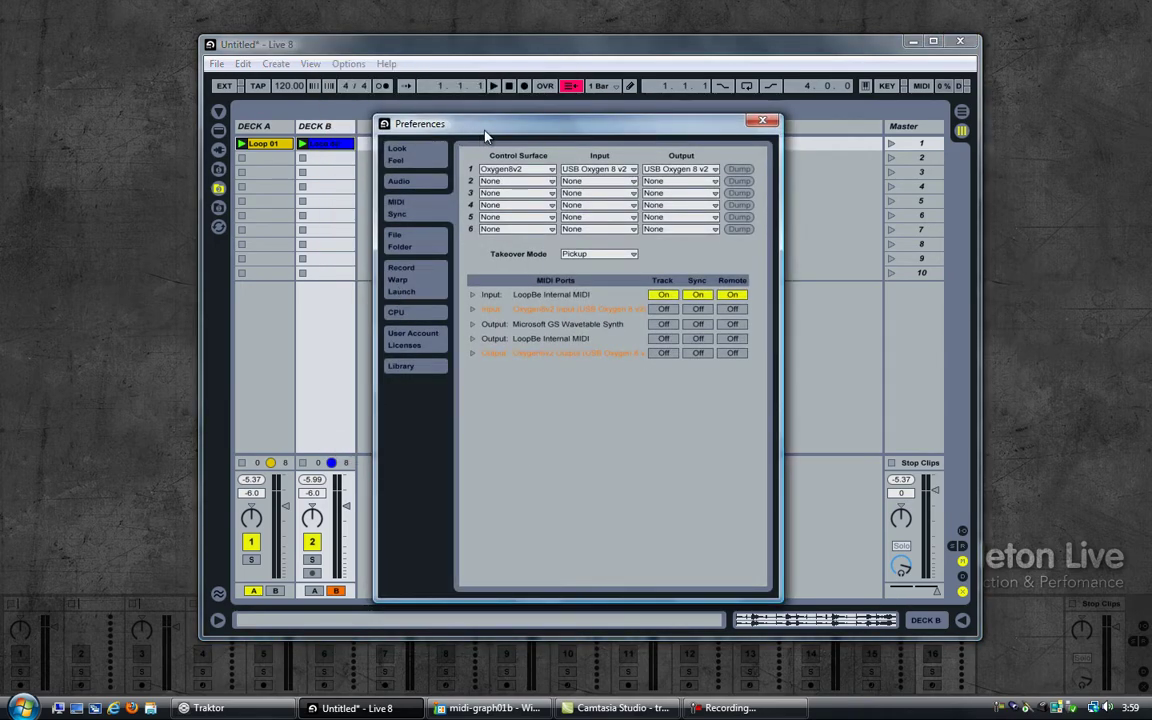
{"action": "left_click_drag", "start_coordinate": [484, 132], "coordinate": [490, 110]}
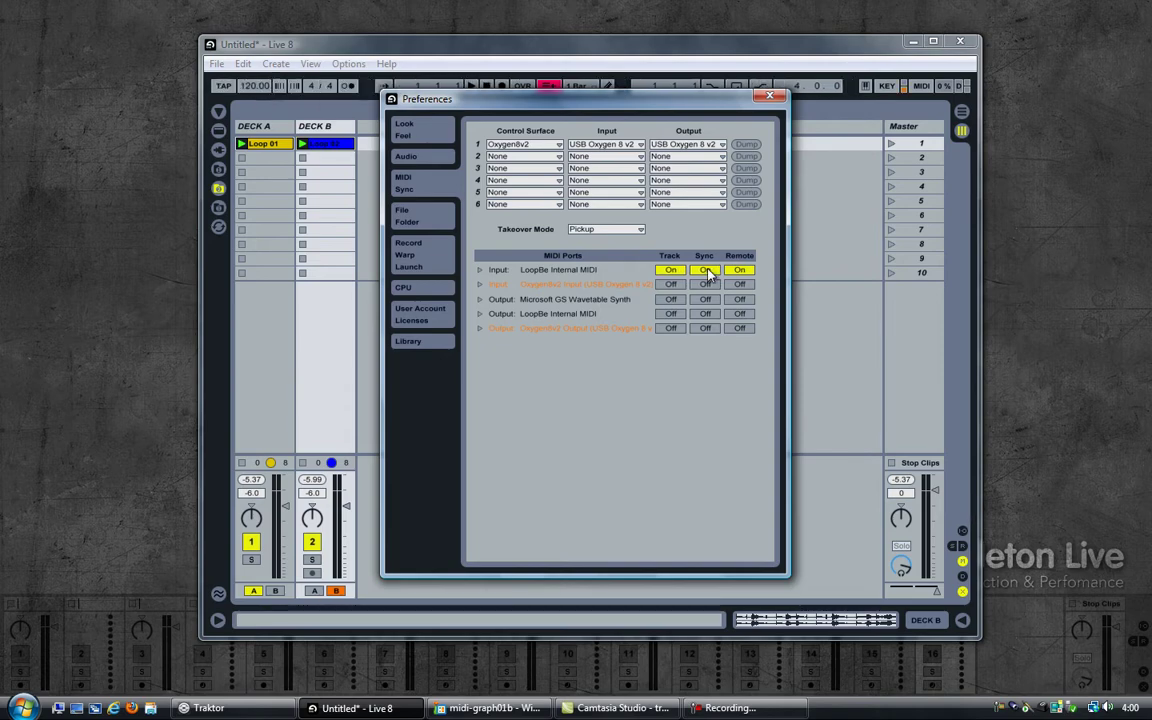
{"action": "left_click", "coordinate": [766, 98]}
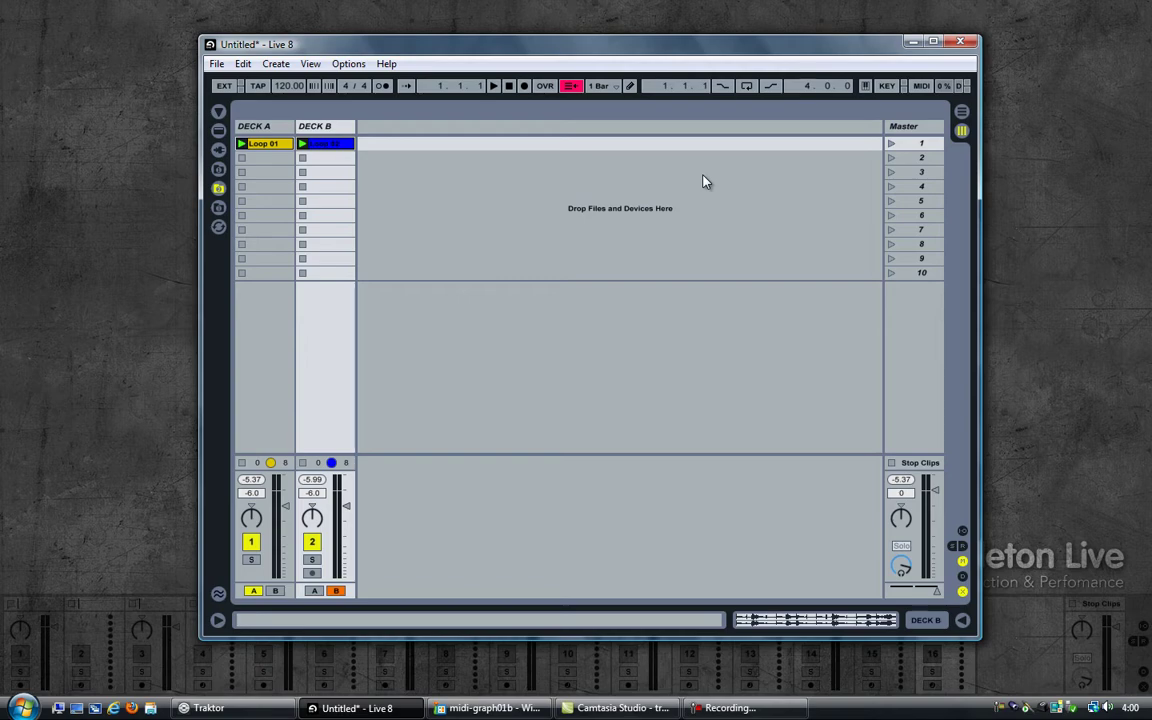
Inspect the Deck A and Deck B tracks and their loop clips, briefly hiding and restoring the mixer's crossfader section
{"action": "left_click", "coordinate": [255, 127]}
{"action": "left_click", "coordinate": [314, 127]}
{"action": "left_click", "coordinate": [264, 146]}
{"action": "double_click", "coordinate": [264, 146]}
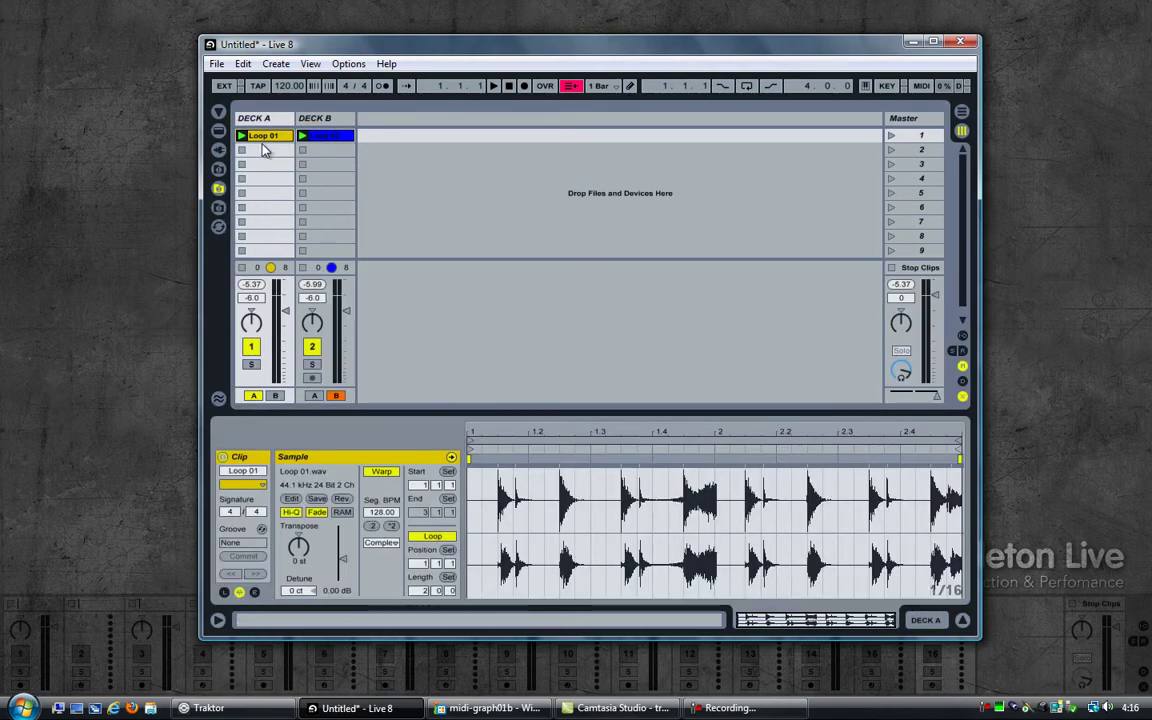
{"action": "left_click", "coordinate": [306, 134]}
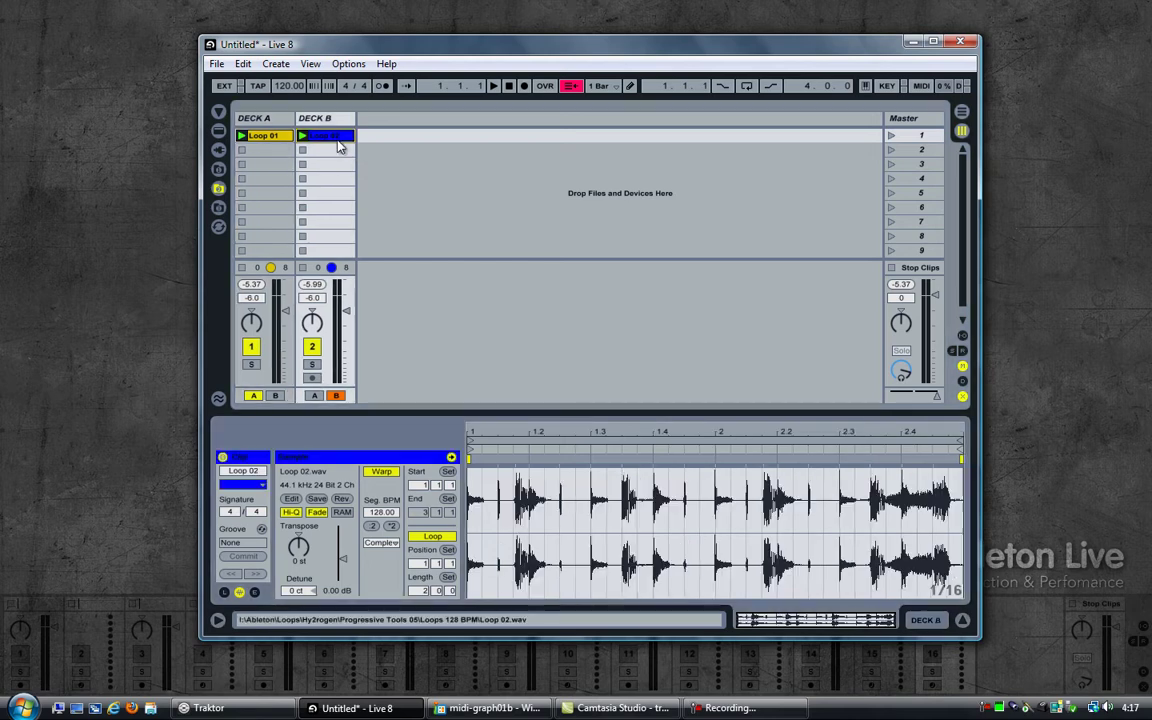
{"action": "left_click", "coordinate": [963, 398]}
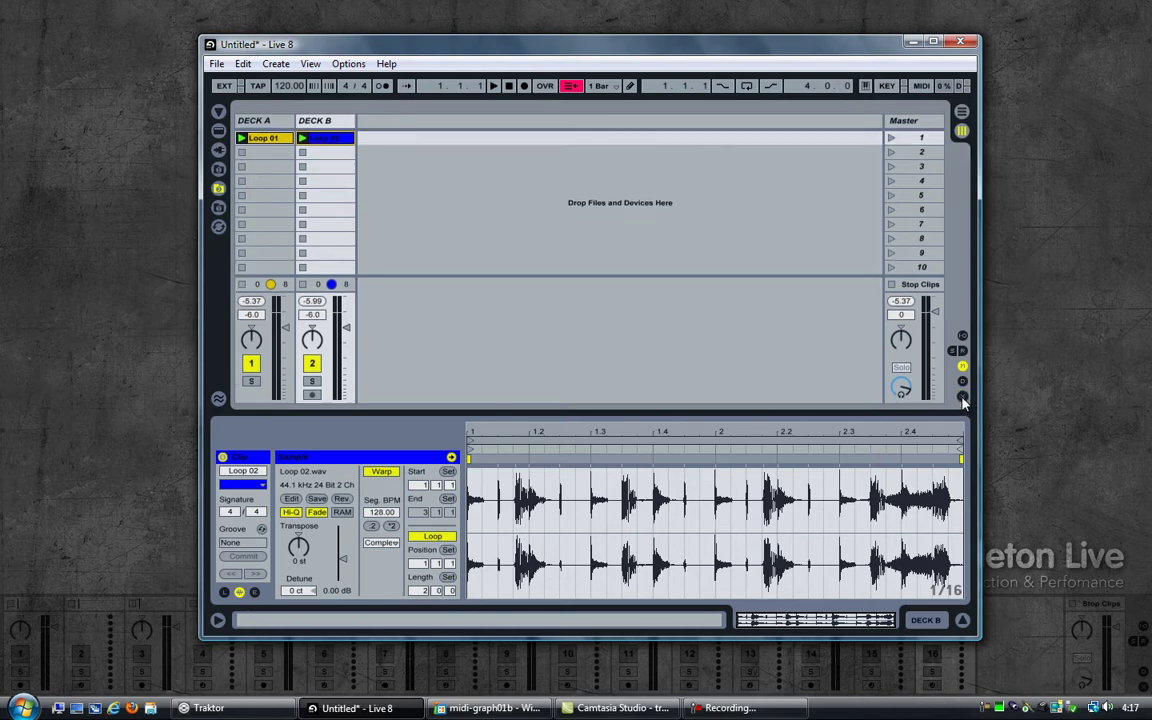
{"action": "left_click", "coordinate": [963, 398]}
{"action": "left_click", "coordinate": [255, 136]}
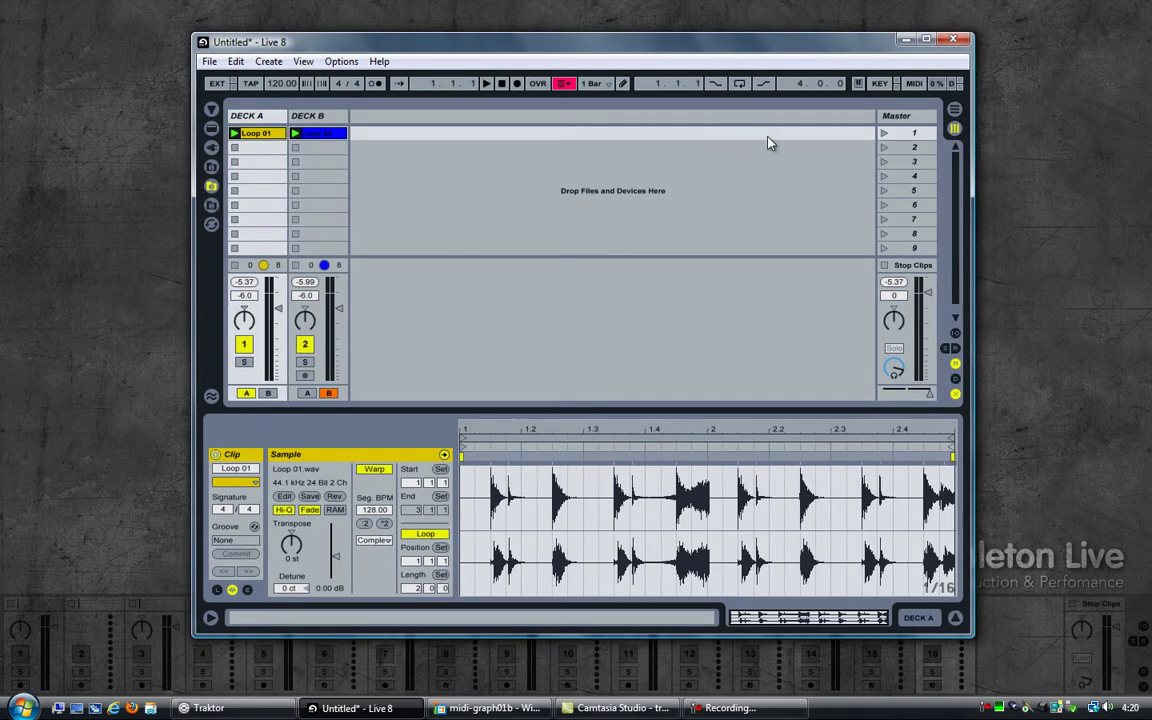
In Live's MIDI map mode, map the master crossfader to Traktor's crossfader by selecting it and moving the one in Traktor
{"action": "left_click", "coordinate": [917, 86]}
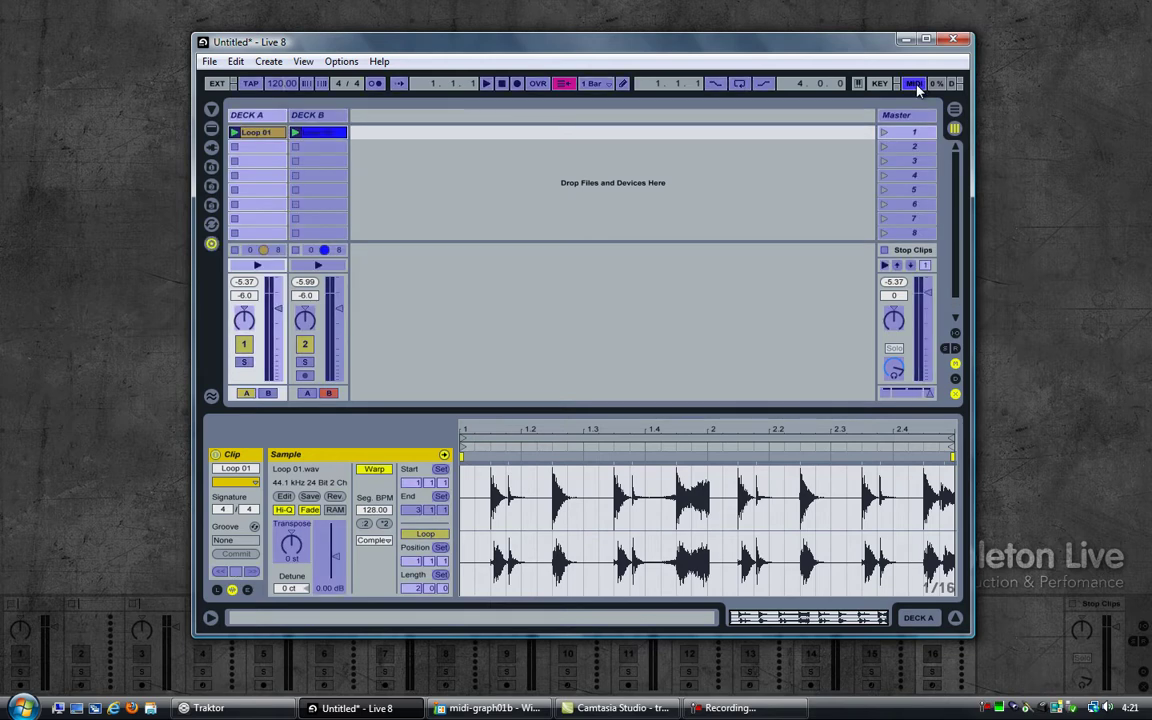
{"action": "left_click", "coordinate": [212, 112]}
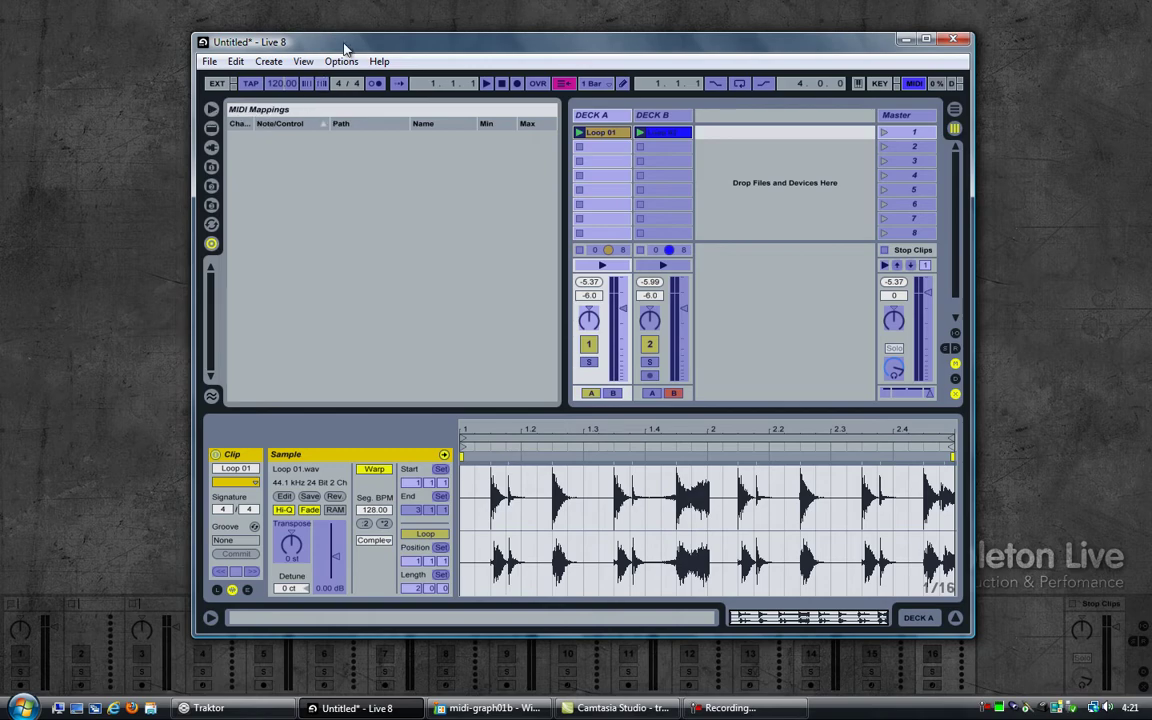
{"action": "left_click_drag", "start_coordinate": [342, 48], "coordinate": [156, 47]}
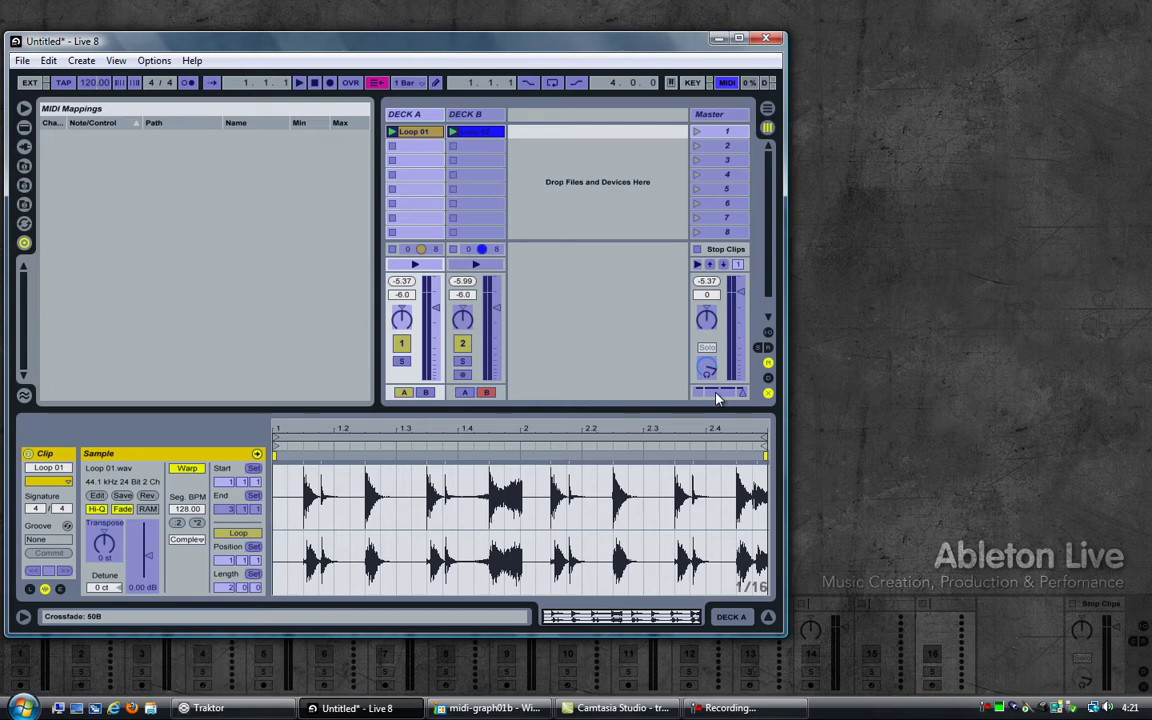
{"action": "left_click", "coordinate": [717, 393]}
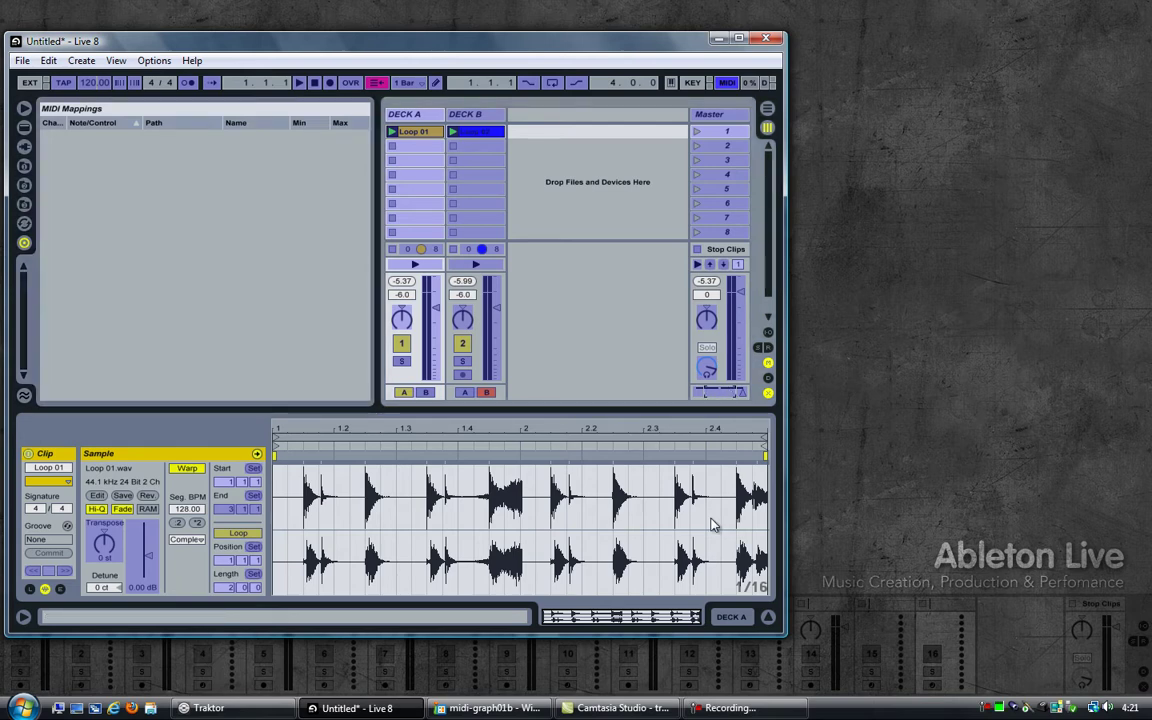
{"action": "left_click", "coordinate": [258, 714]}
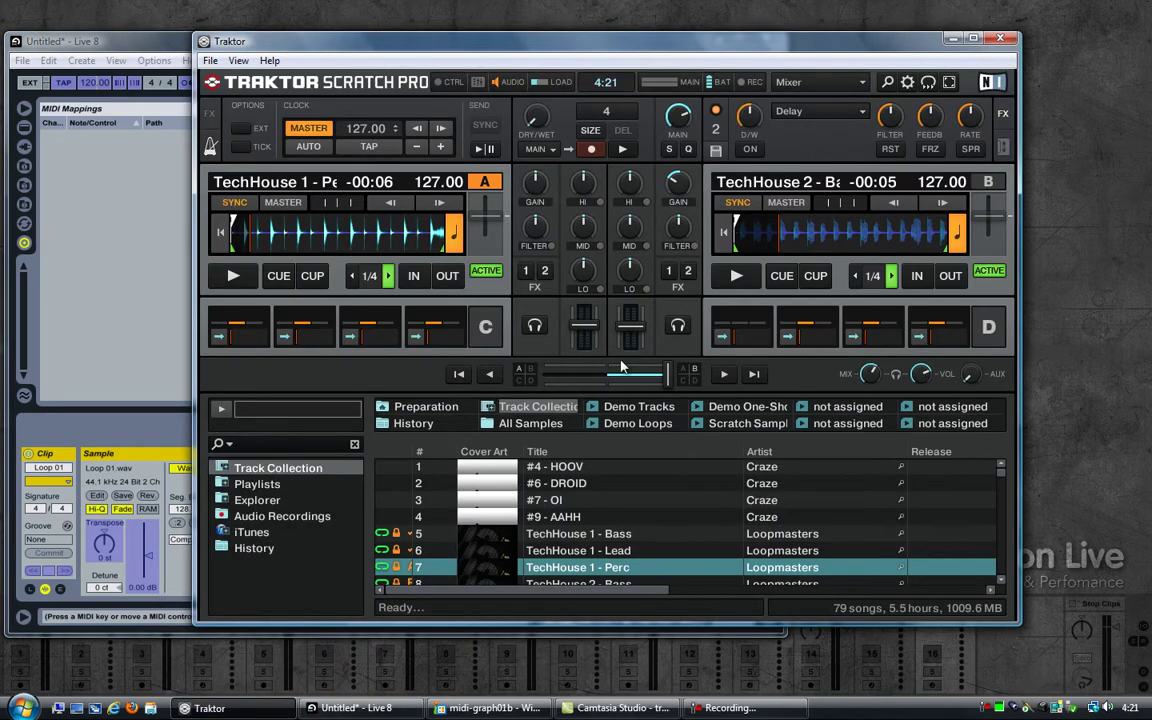
{"action": "double_click", "coordinate": [666, 375]}
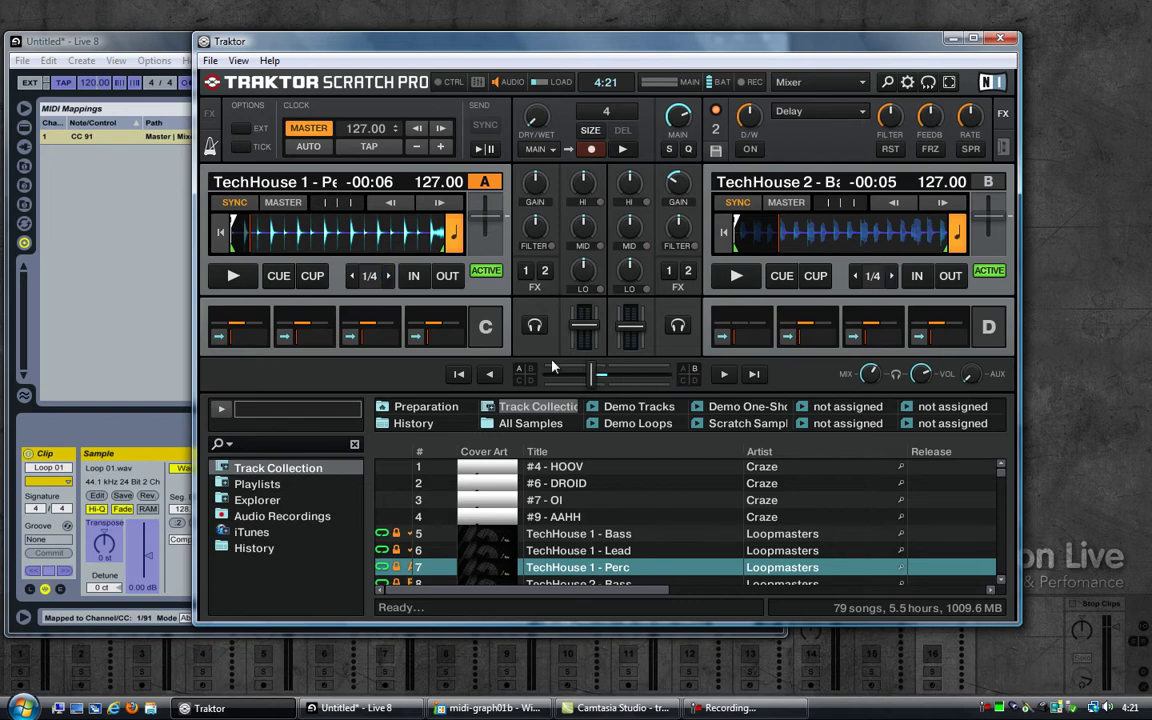
Return to Live, check the crossfader entry in the MIDI Mappings list, and leave MIDI map mode
{"action": "left_click", "coordinate": [86, 42]}
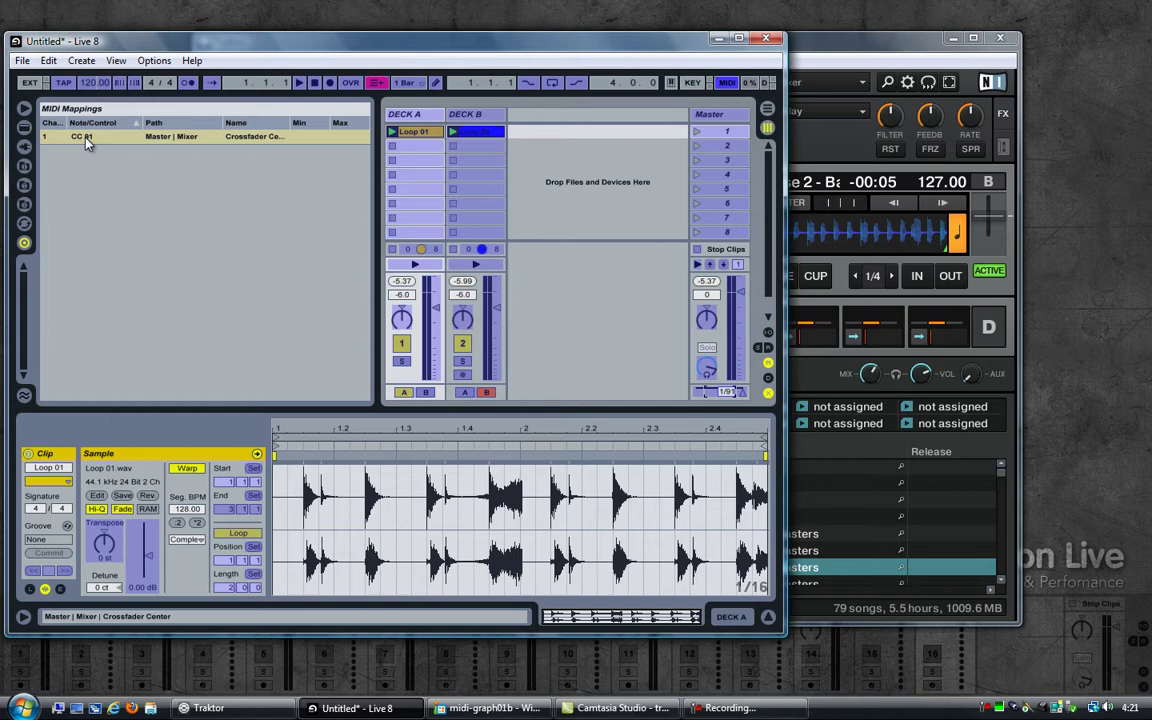
{"action": "left_click", "coordinate": [86, 141]}
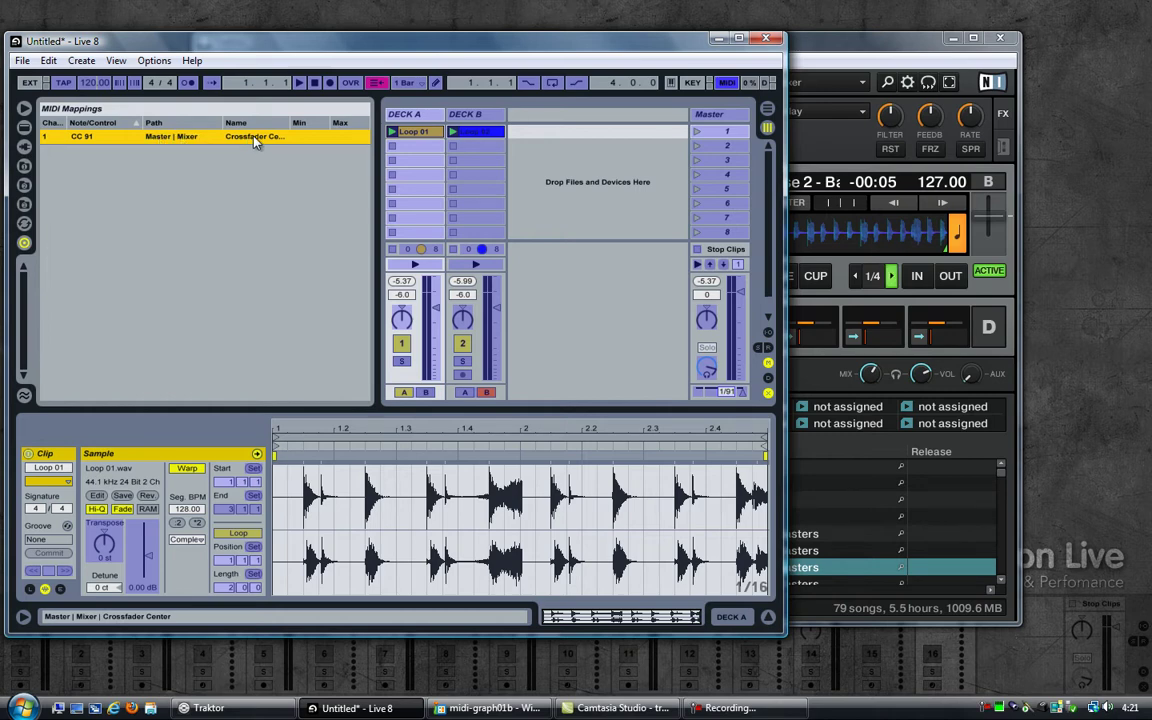
{"action": "left_click", "coordinate": [726, 84]}
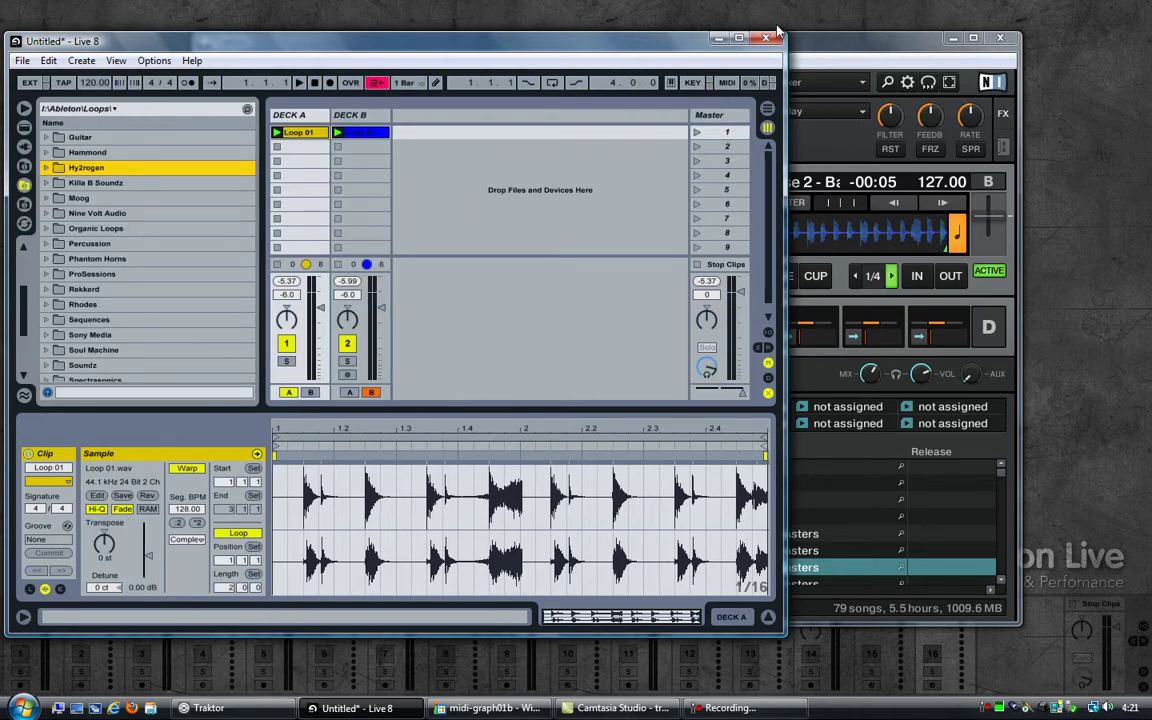
Place Live beside Traktor, enable external sync in Live, and start sending MIDI clock from Traktor
{"action": "left_click_drag", "start_coordinate": [568, 46], "coordinate": [31, 45]}
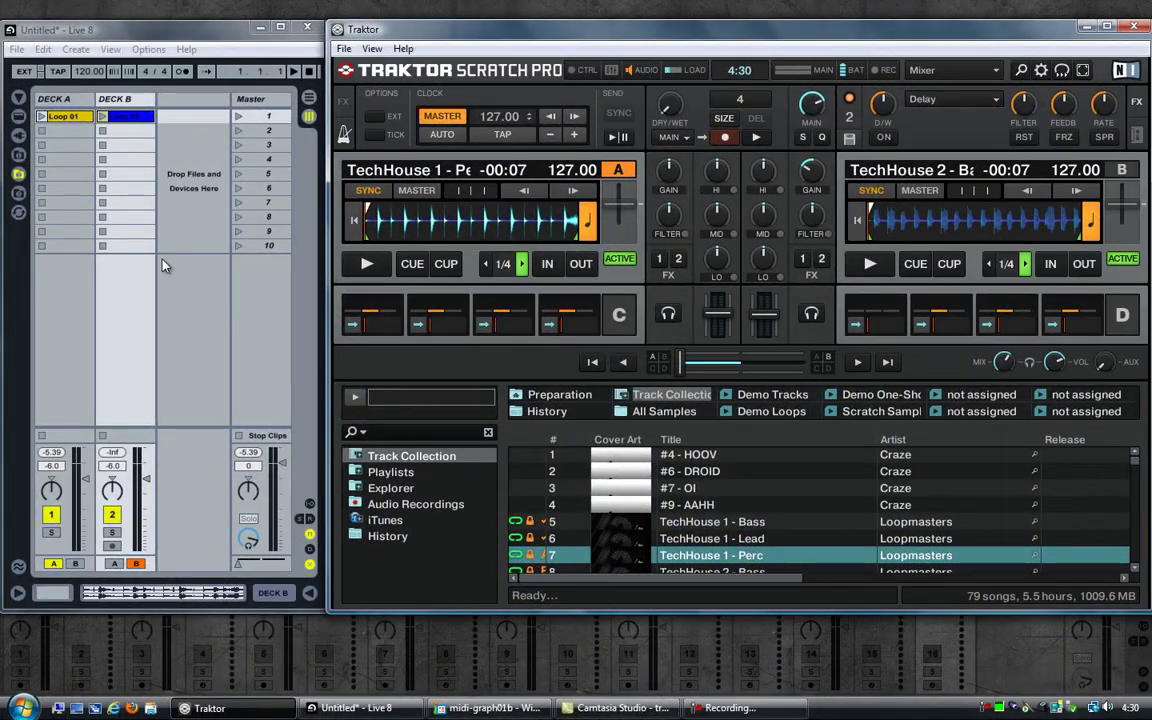
{"action": "left_click", "coordinate": [22, 76]}
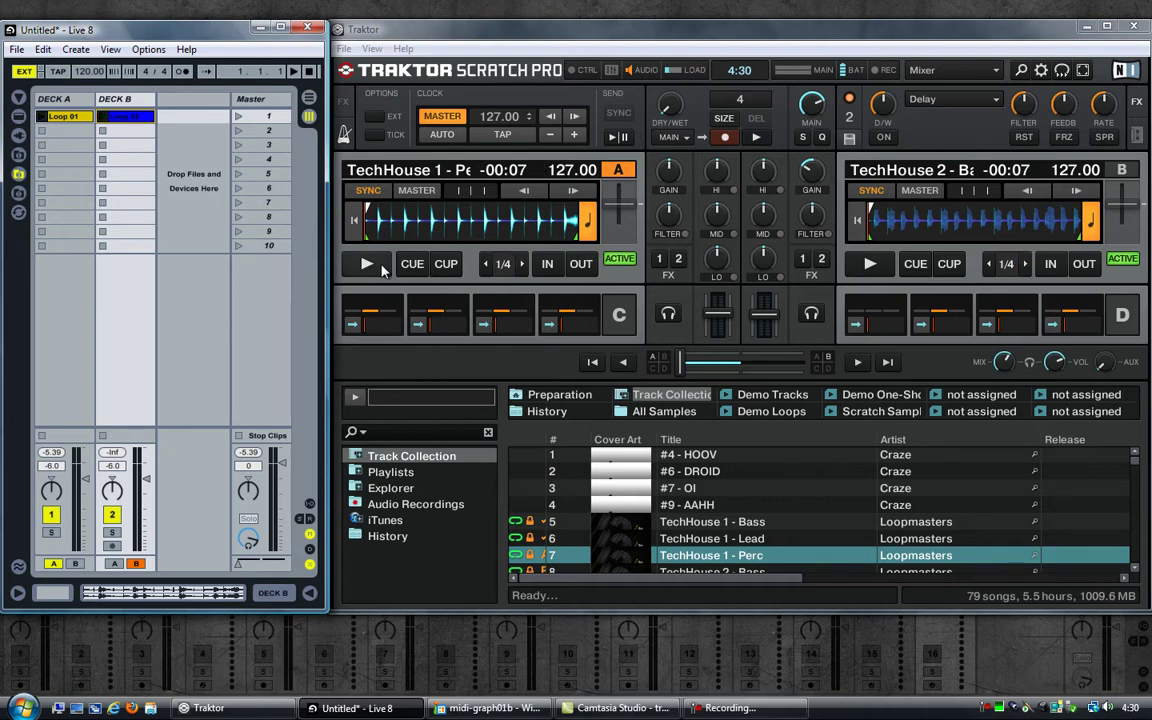
{"action": "left_click", "coordinate": [613, 138]}
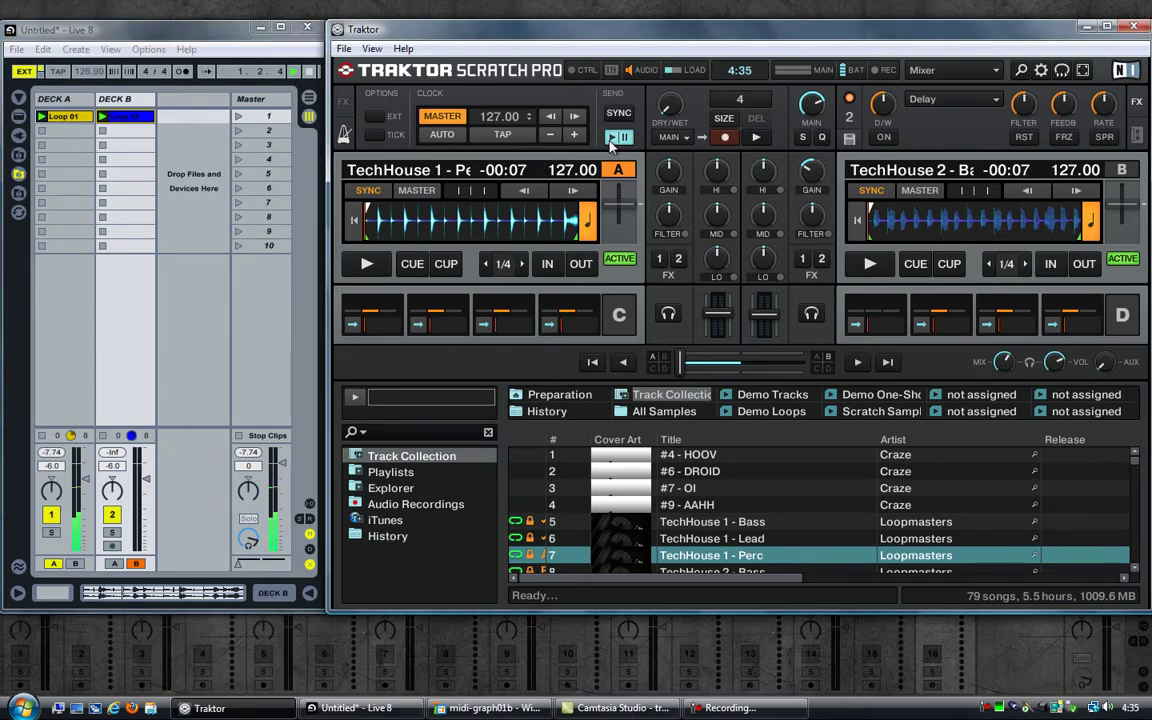
Play decks A and B in Traktor to check that they run in sync with Live's loops
{"action": "left_click", "coordinate": [365, 265]}
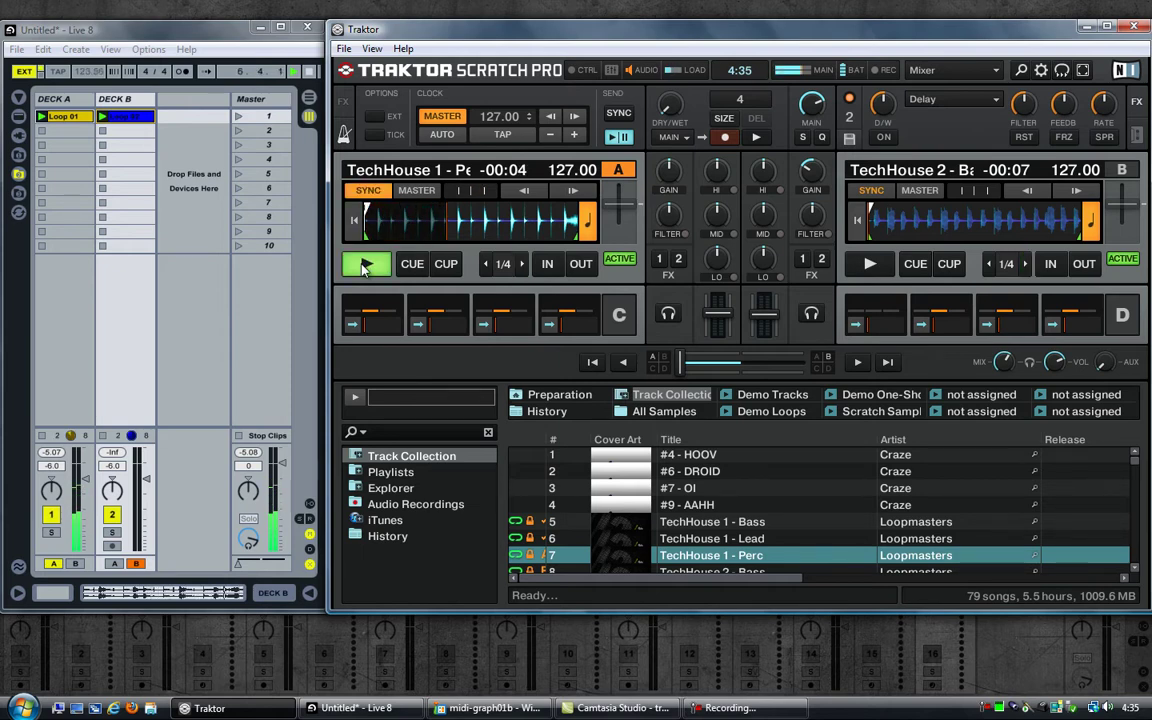
{"action": "left_click", "coordinate": [868, 265]}
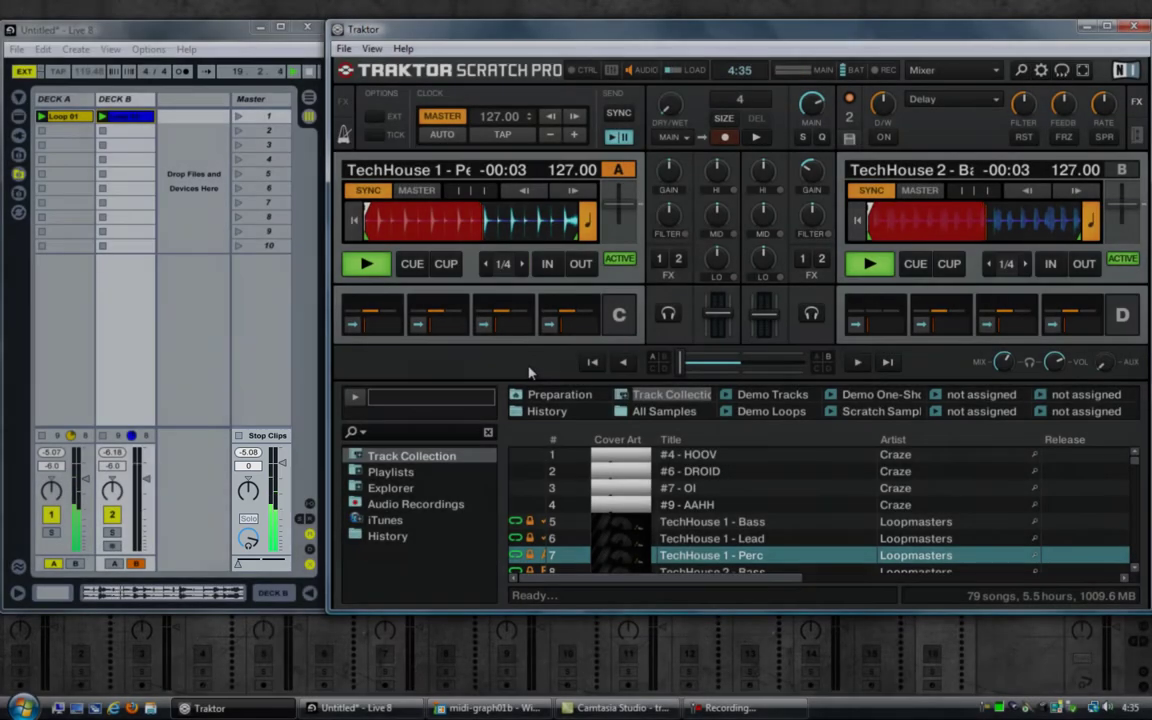
Map the Deck Play output in the Controller Manager to MIDI channel 1, CC 120
{"action": "mouse_move", "coordinate": [527, 328]}
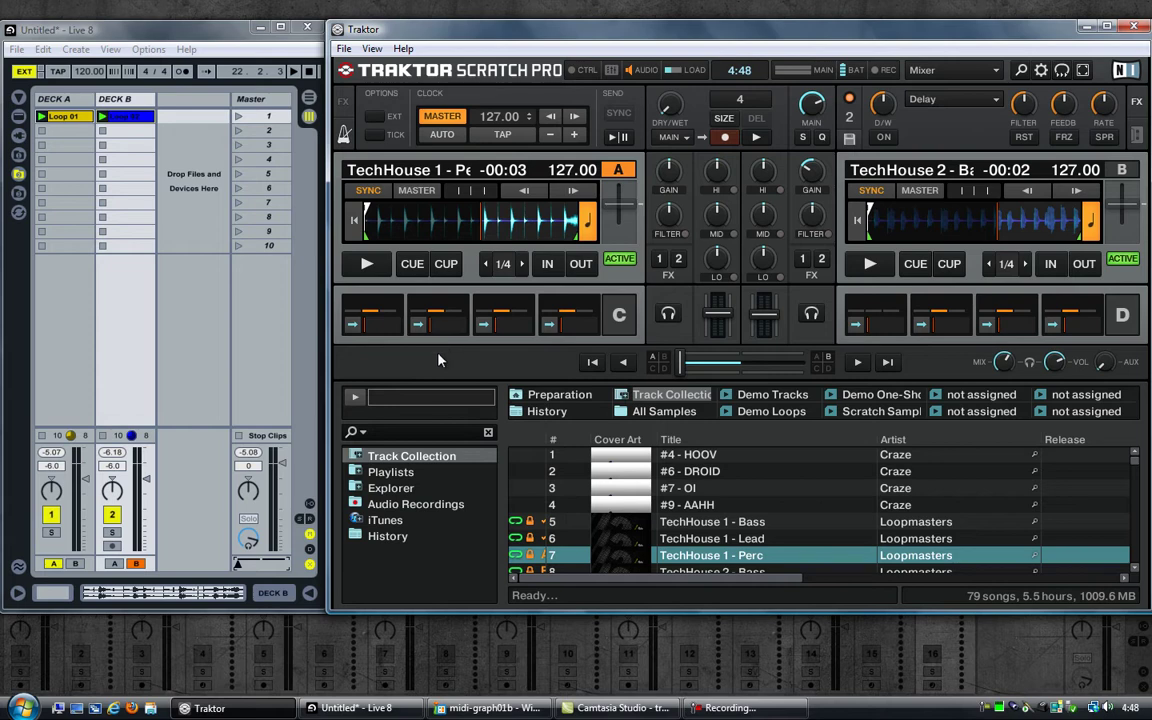
{"action": "mouse_move", "coordinate": [352, 326]}
{"action": "mouse_move", "coordinate": [383, 300]}
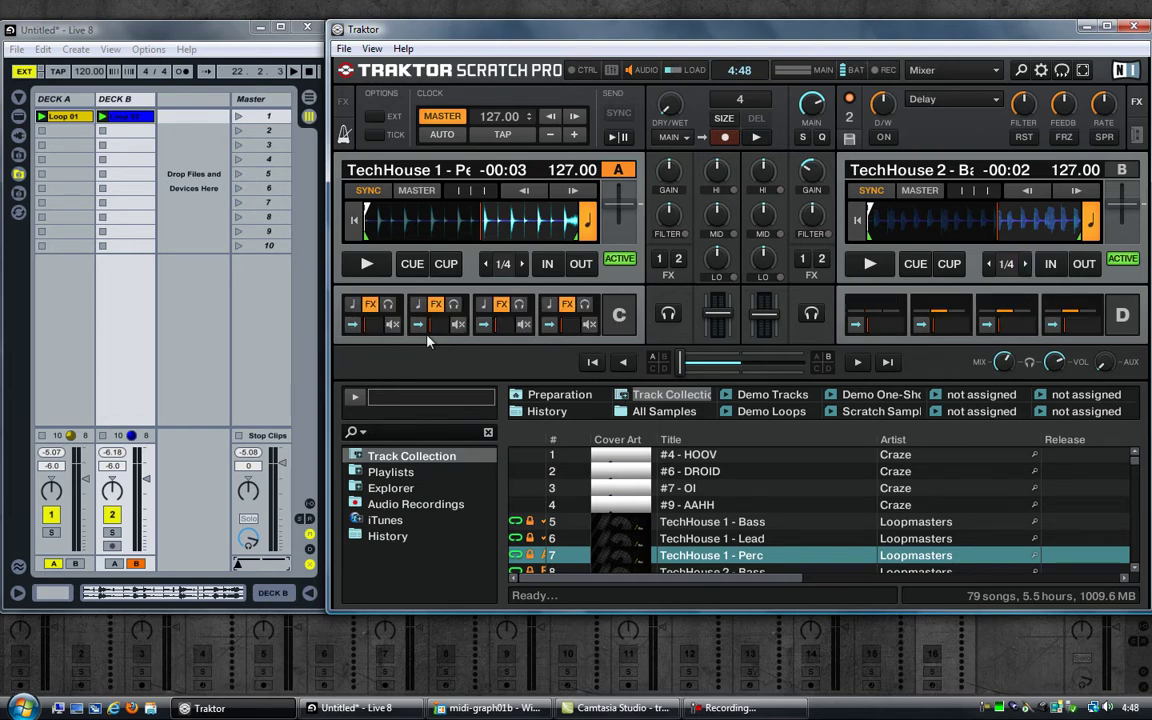
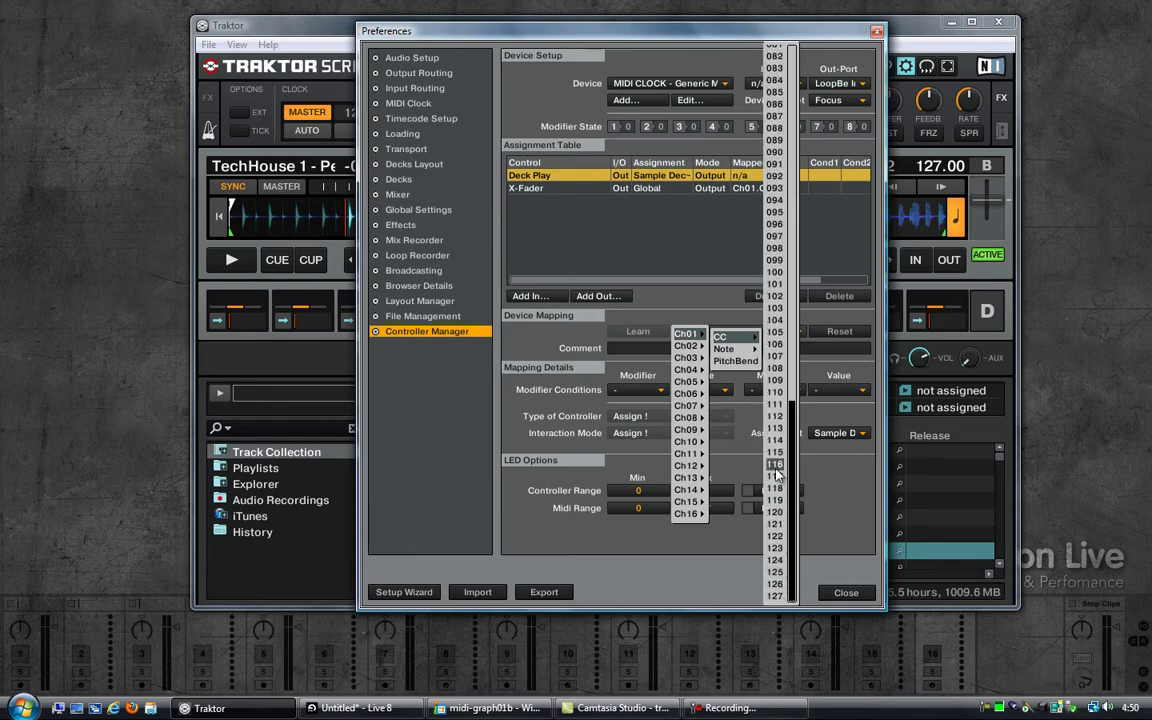
{"action": "left_click", "coordinate": [775, 512]}
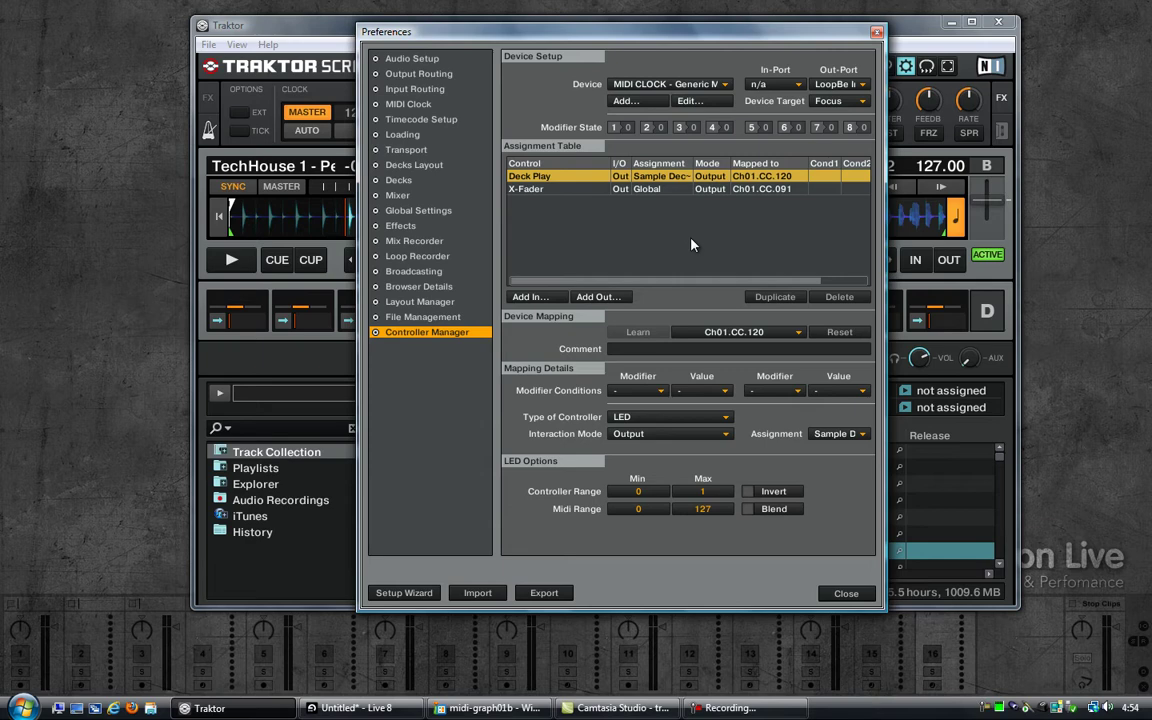
Widen the Assignment column of the assignment table and assign the Deck Play output to Sample Deck 4 Slot 3
{"action": "mouse_move", "coordinate": [213, 328]}
{"action": "left_click_drag", "start_coordinate": [610, 163], "coordinate": [562, 163]}
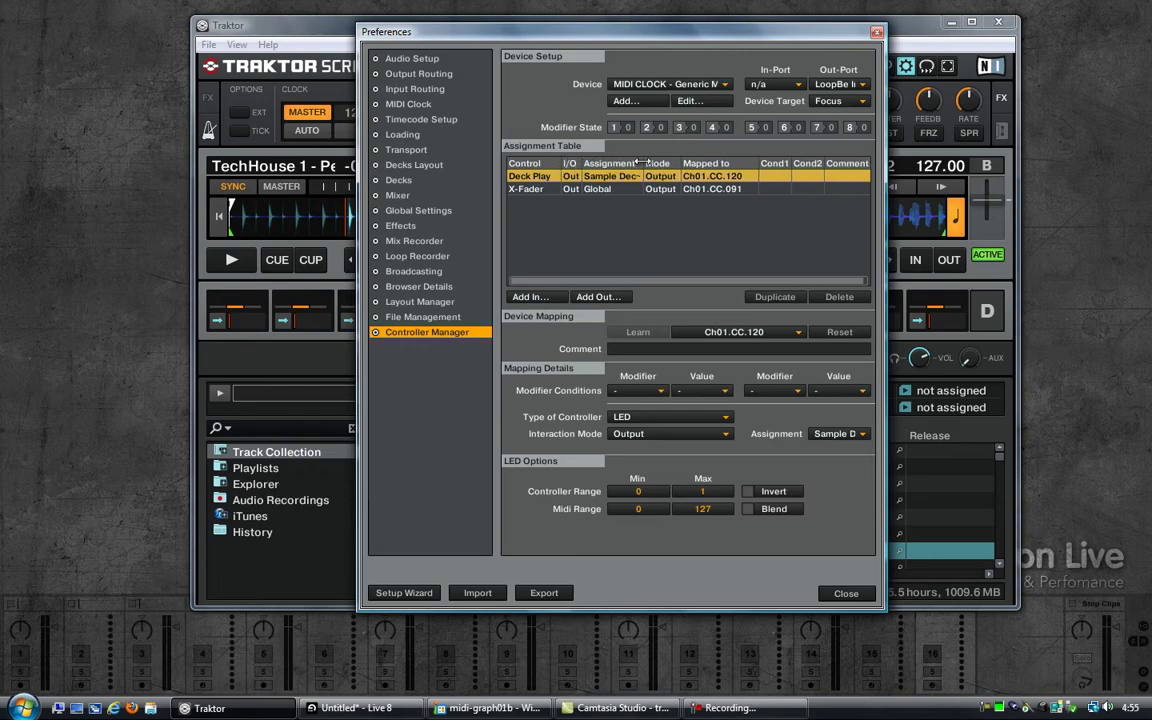
{"action": "left_click_drag", "start_coordinate": [641, 163], "coordinate": [704, 163]}
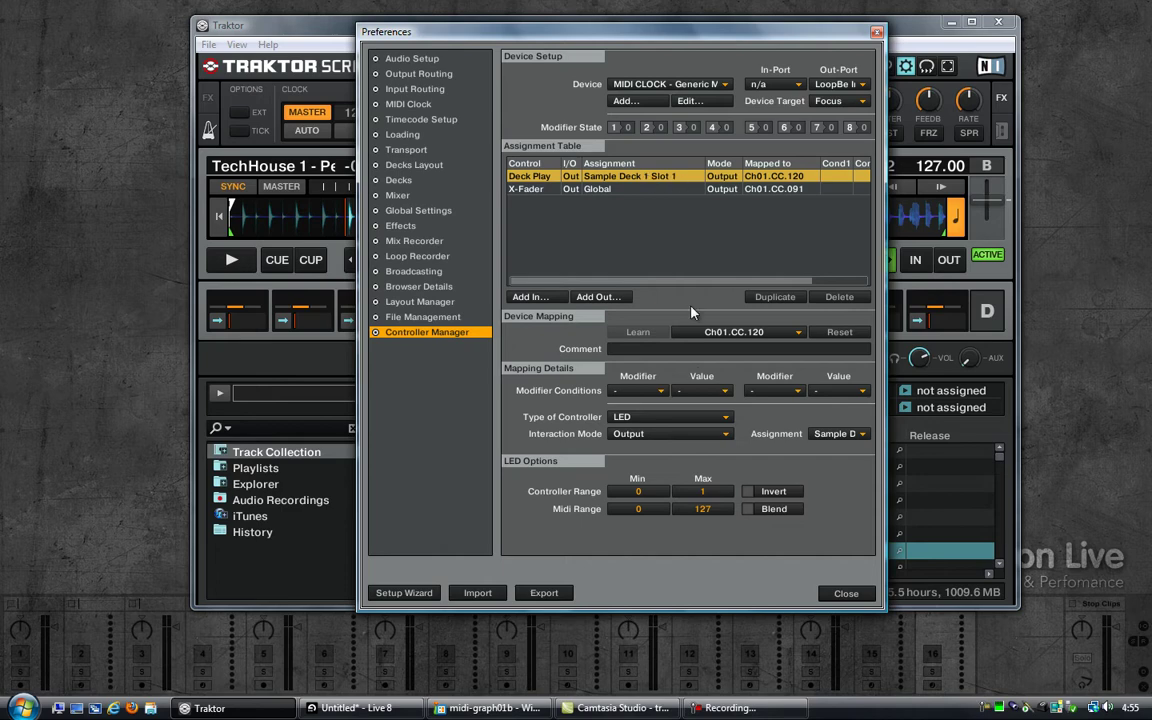
{"action": "left_click", "coordinate": [840, 434]}
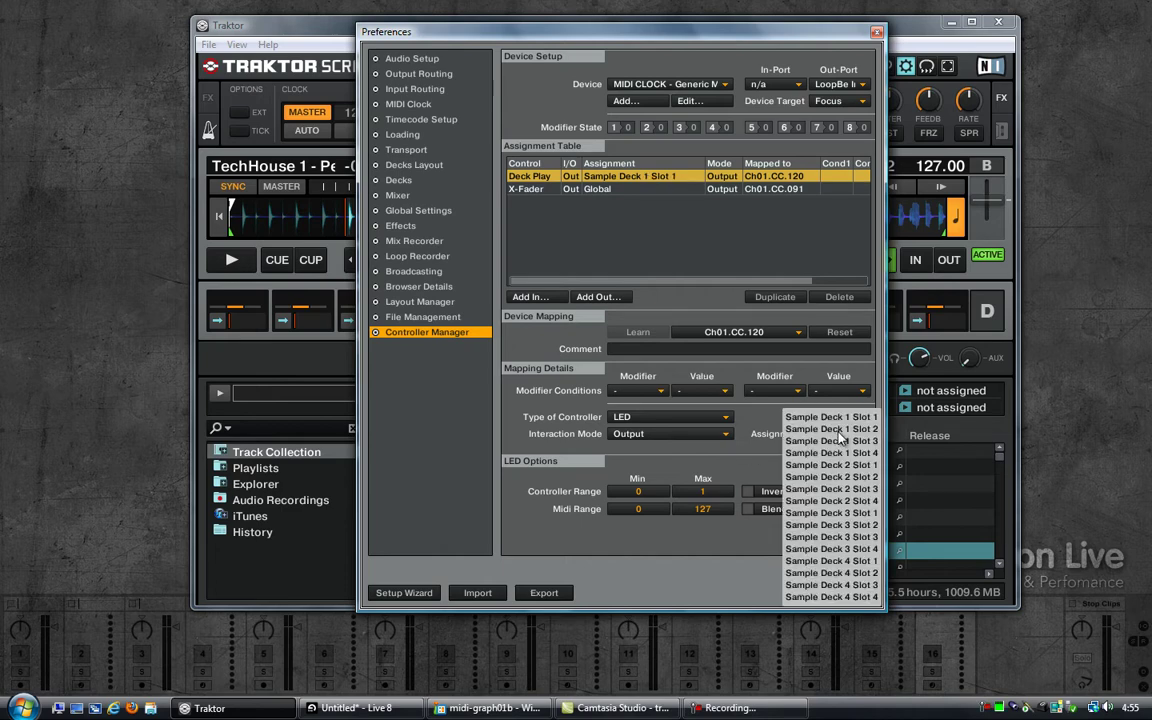
{"action": "left_click", "coordinate": [829, 585]}
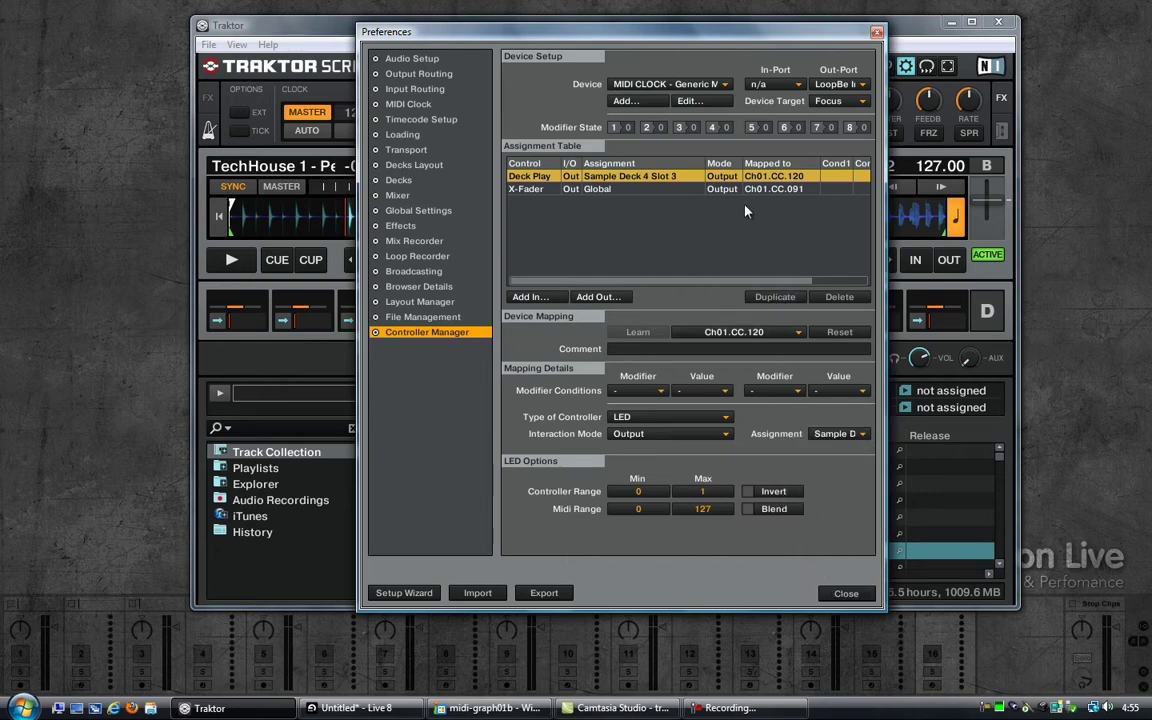
Duplicate the Deck Play output in the assignment table and map the copy to MIDI channel 1, CC 121
{"action": "left_click", "coordinate": [765, 296]}
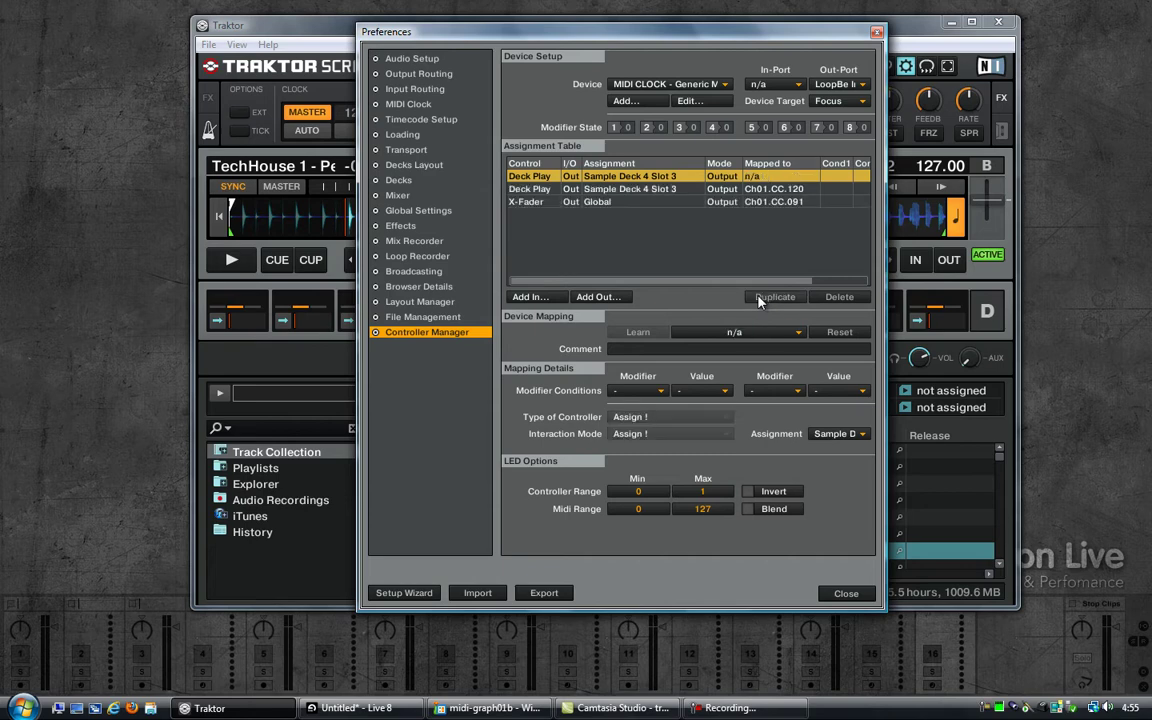
{"action": "left_click", "coordinate": [652, 189]}
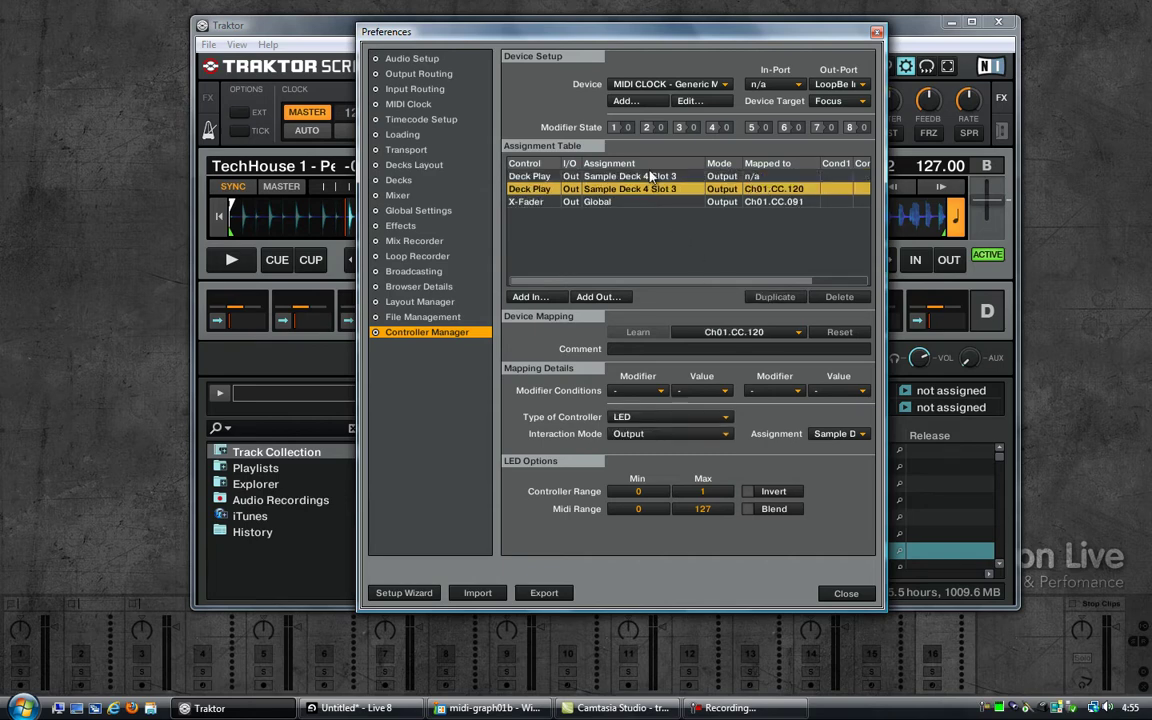
{"action": "left_click", "coordinate": [653, 178]}
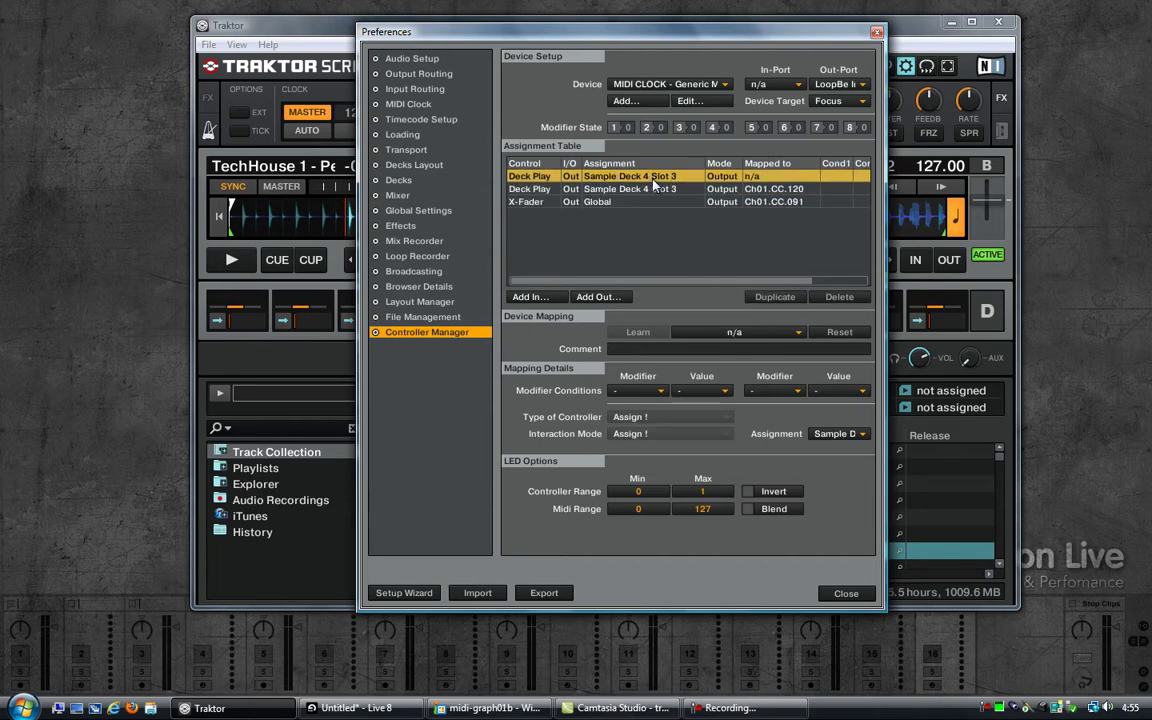
{"action": "left_click", "coordinate": [728, 334]}
{"action": "mouse_move", "coordinate": [690, 335]}
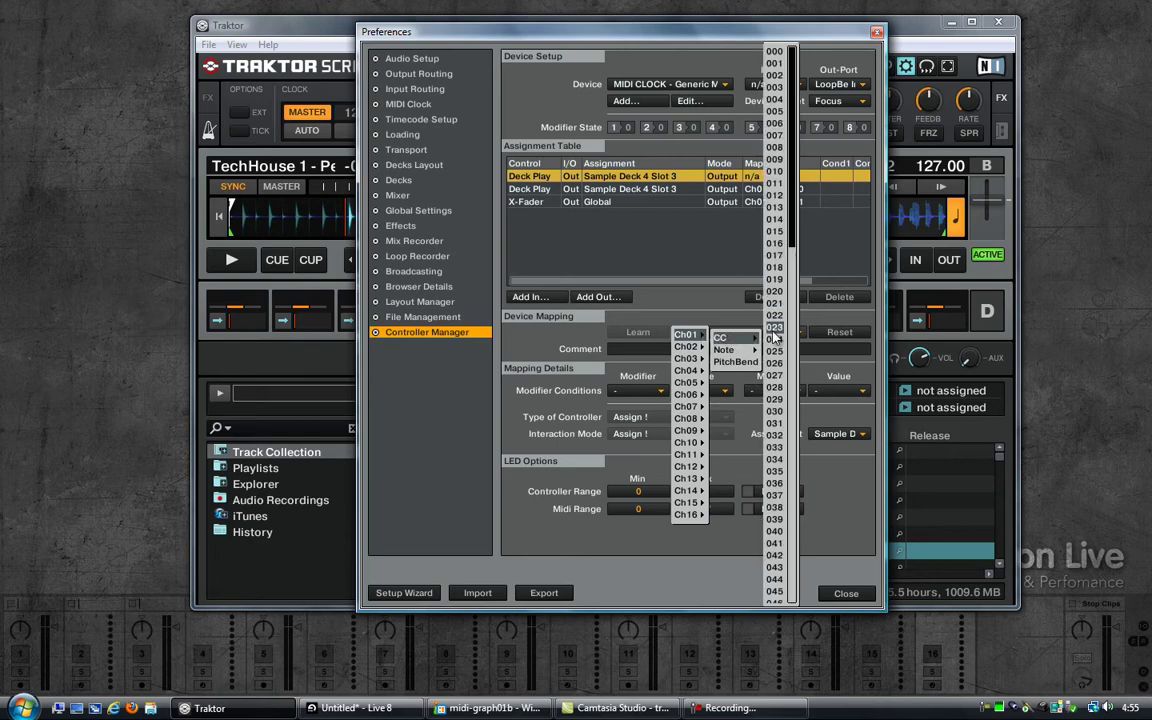
{"action": "left_click_drag", "start_coordinate": [795, 240], "coordinate": [787, 571]}
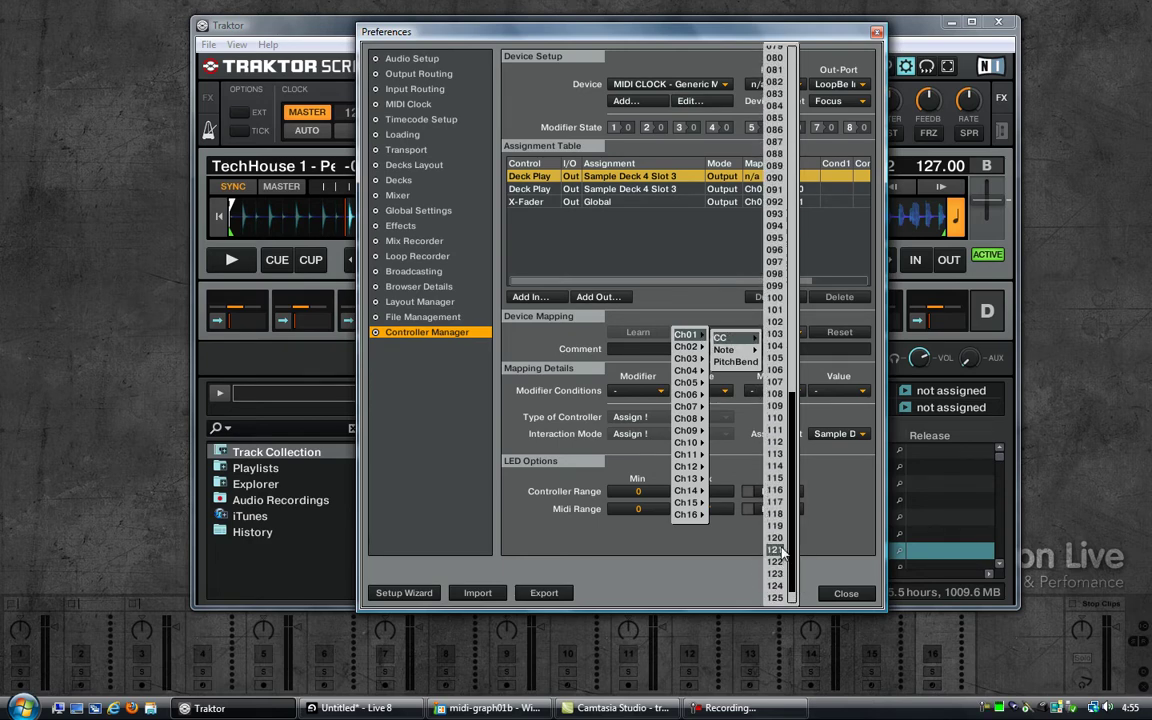
{"action": "left_click", "coordinate": [778, 550]}
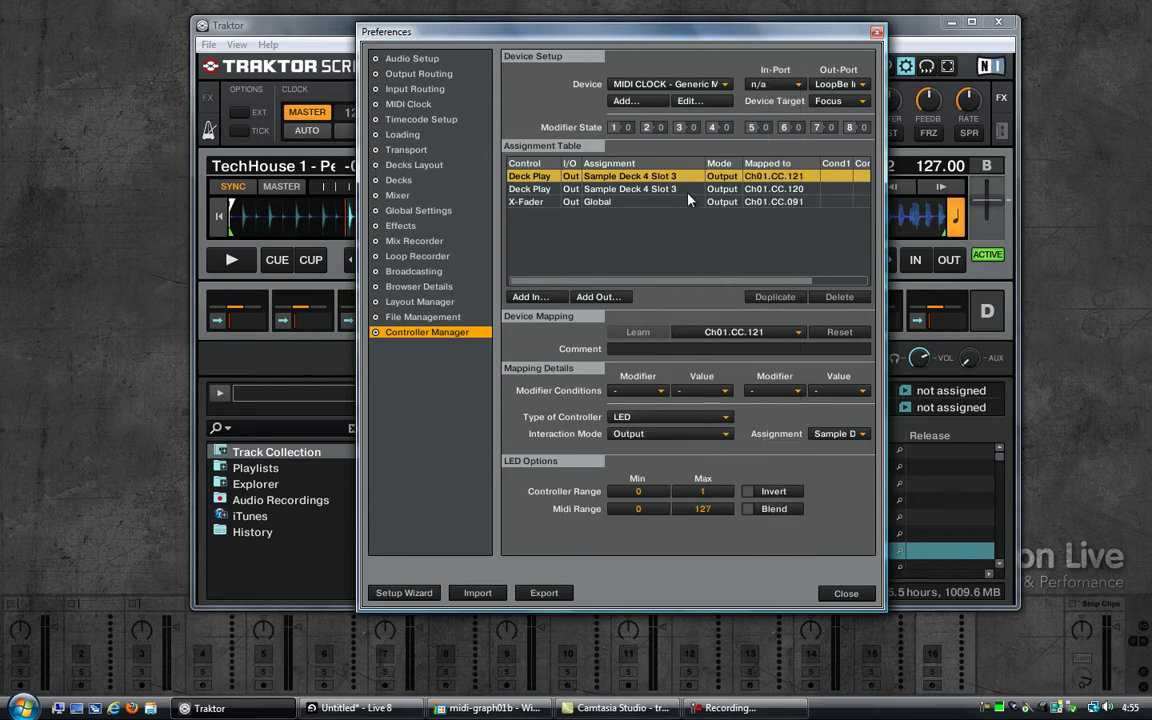
Assign the CC 121 output to Sample Deck 4 Slot 4 and move the Preferences window clear of deck D's sample slots
{"action": "left_click", "coordinate": [838, 433]}
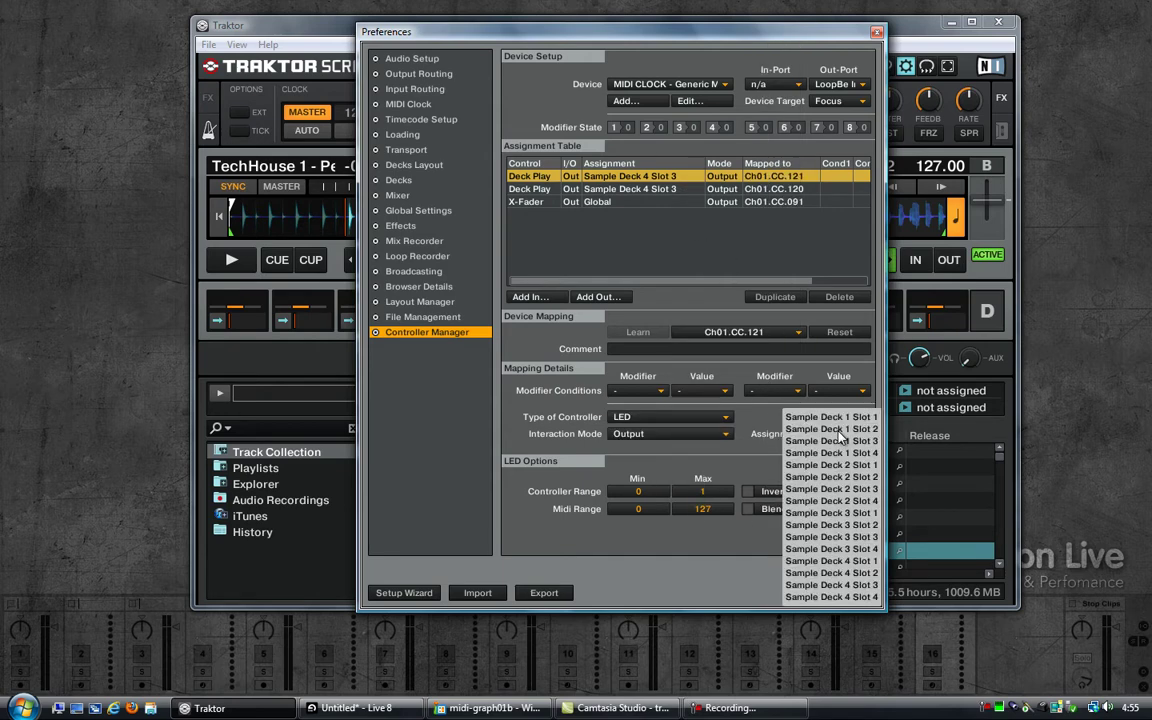
{"action": "left_click", "coordinate": [858, 597]}
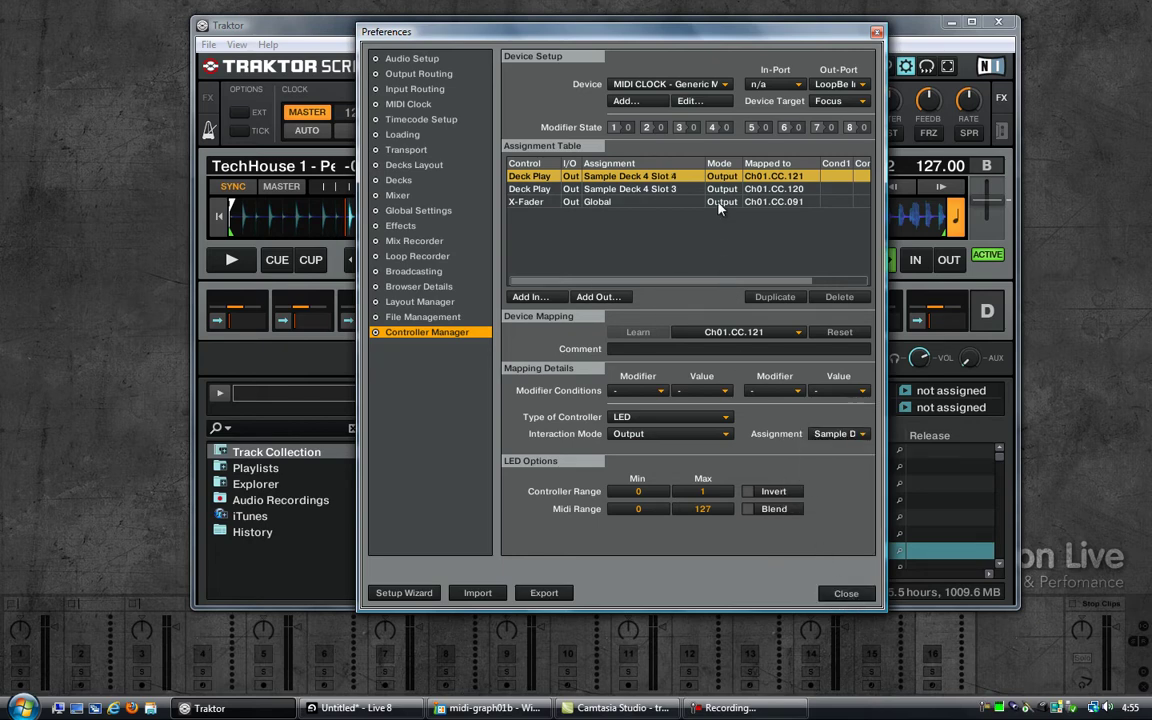
{"action": "left_click_drag", "start_coordinate": [728, 40], "coordinate": [618, 35]}
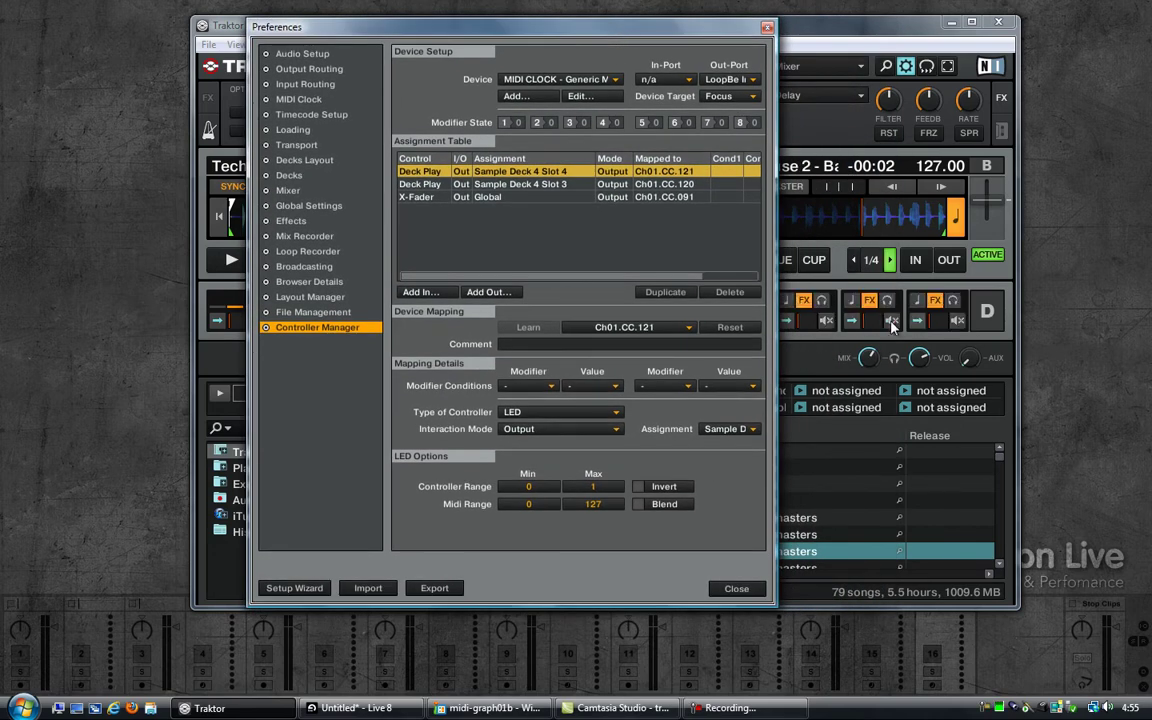
{"action": "mouse_move", "coordinate": [902, 330]}
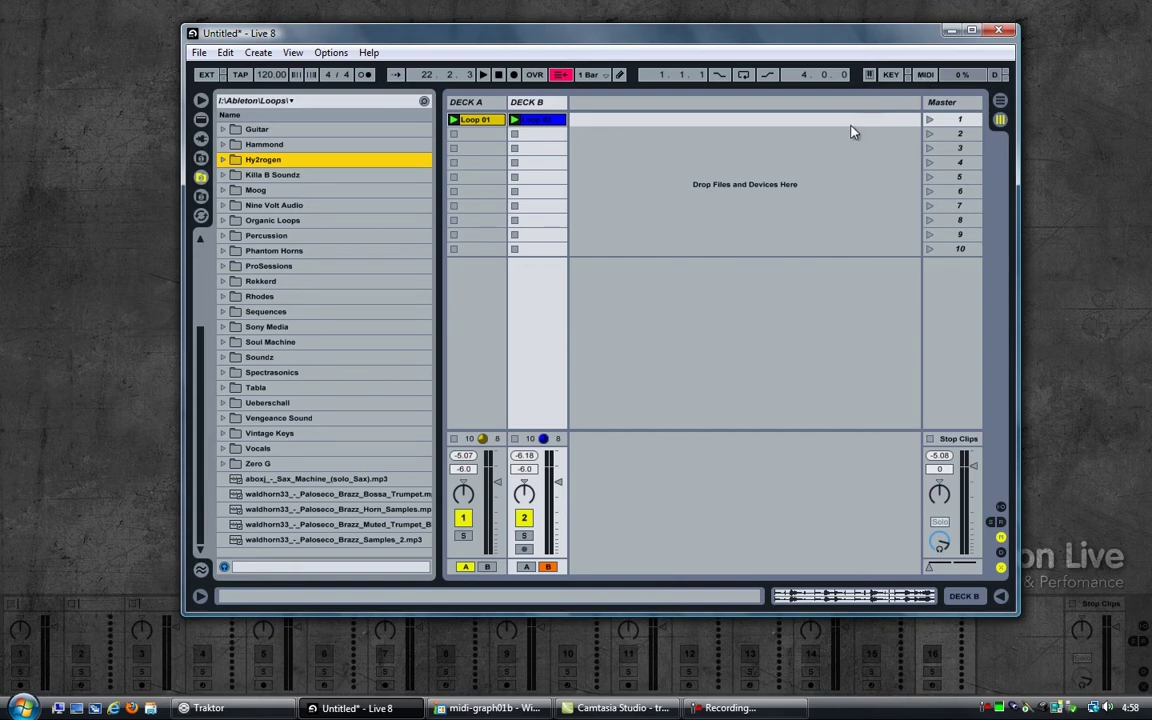
In Live's MIDI map mode, map Scene Up to CC 120 by triggering Sample Deck 4 Slot 3 in Traktor
{"action": "left_click", "coordinate": [926, 75]}
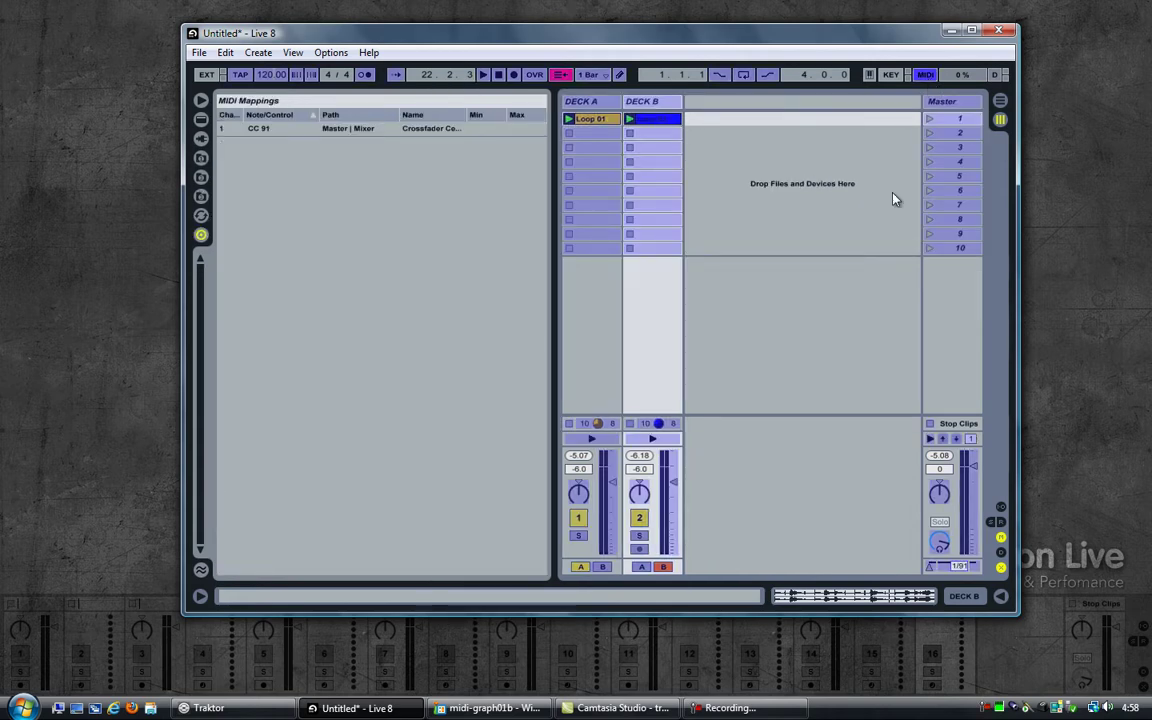
{"action": "left_click", "coordinate": [944, 441]}
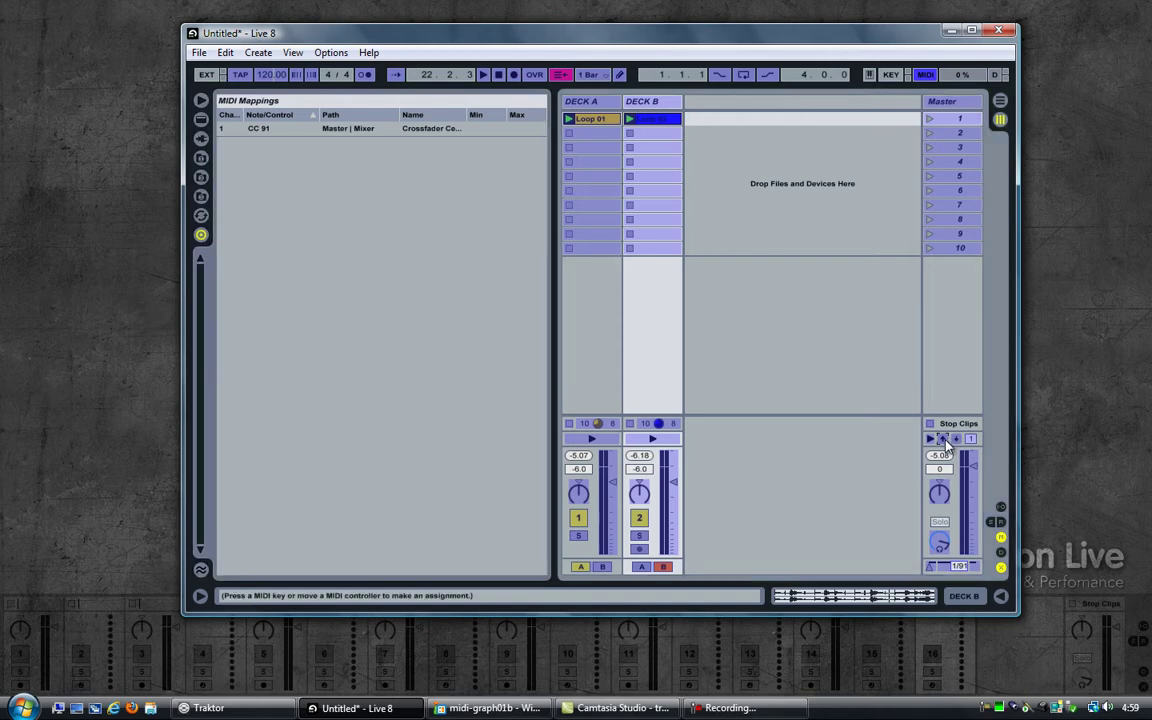
{"action": "left_click", "coordinate": [200, 596]}
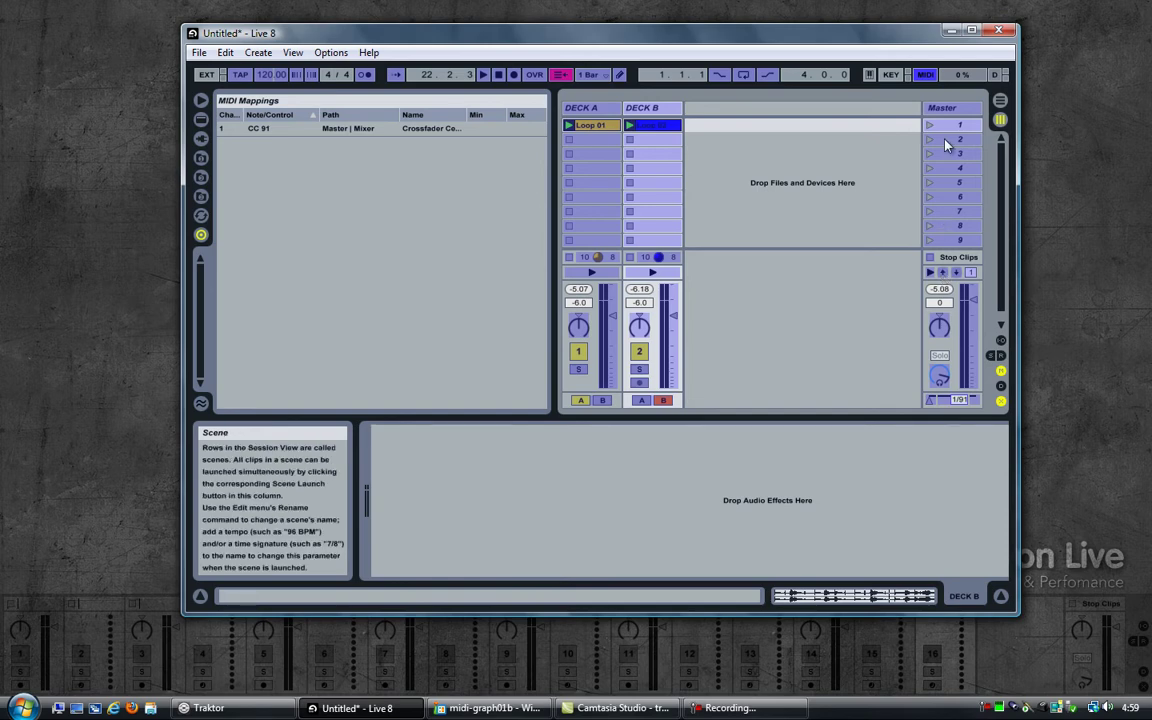
{"action": "left_click", "coordinate": [944, 273]}
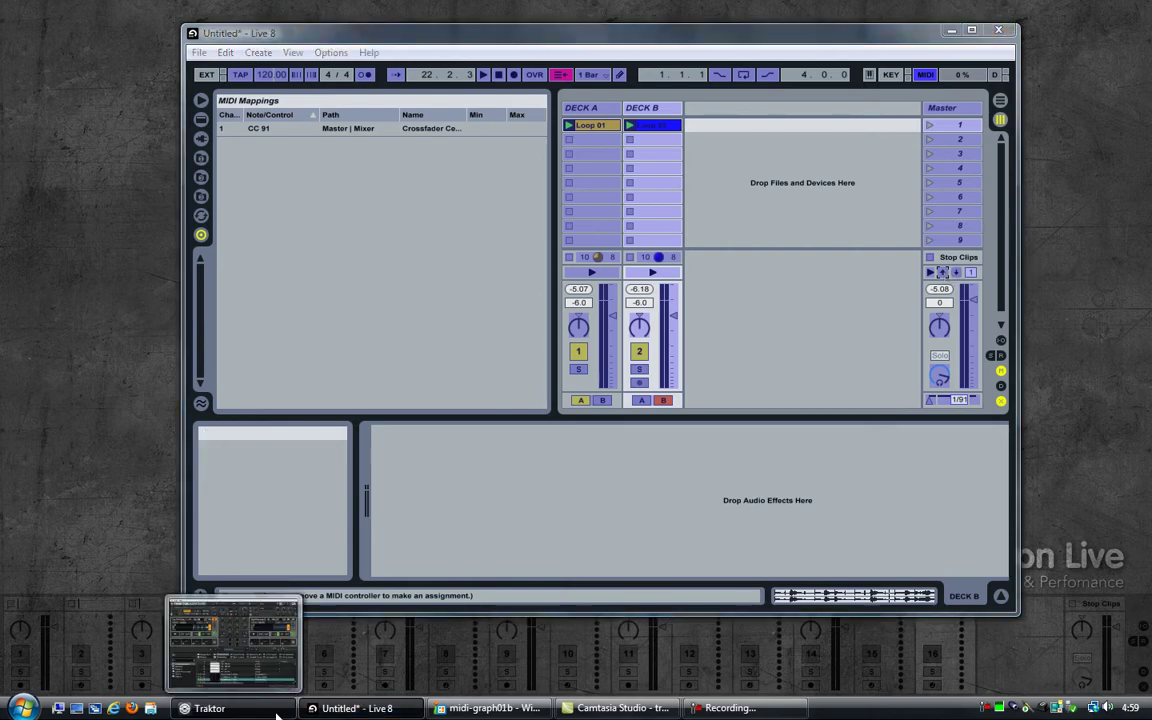
{"action": "left_click", "coordinate": [208, 708]}
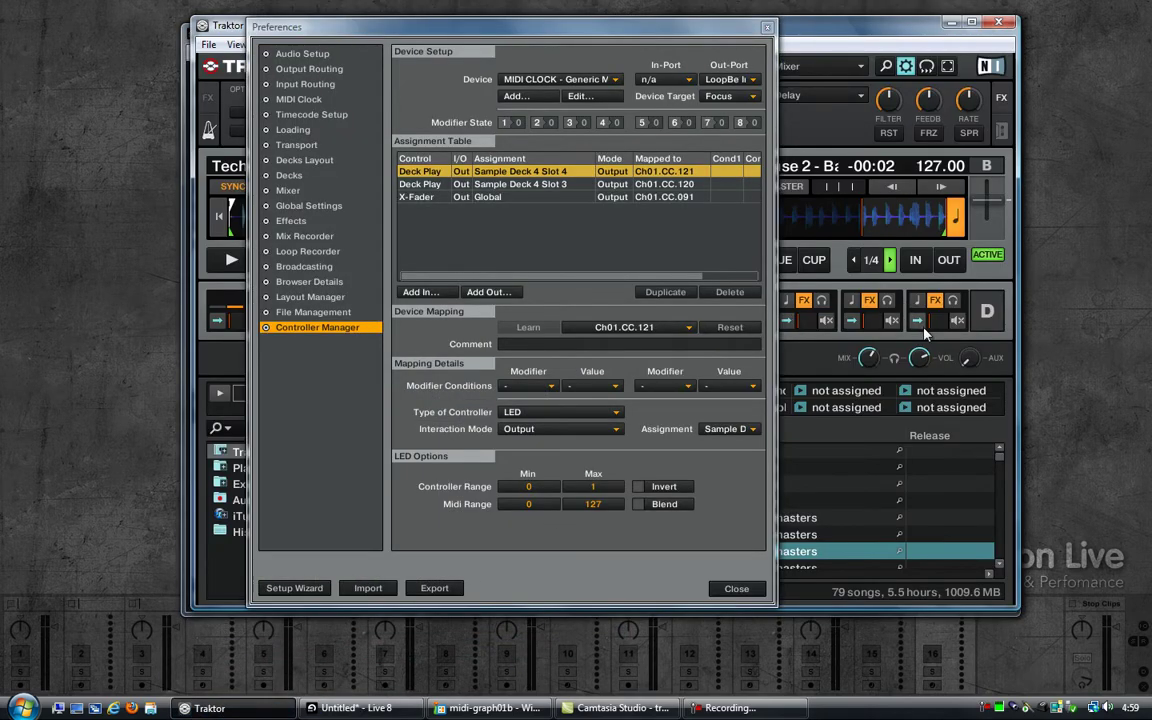
{"action": "mouse_move", "coordinate": [853, 326]}
{"action": "left_click", "coordinate": [350, 708]}
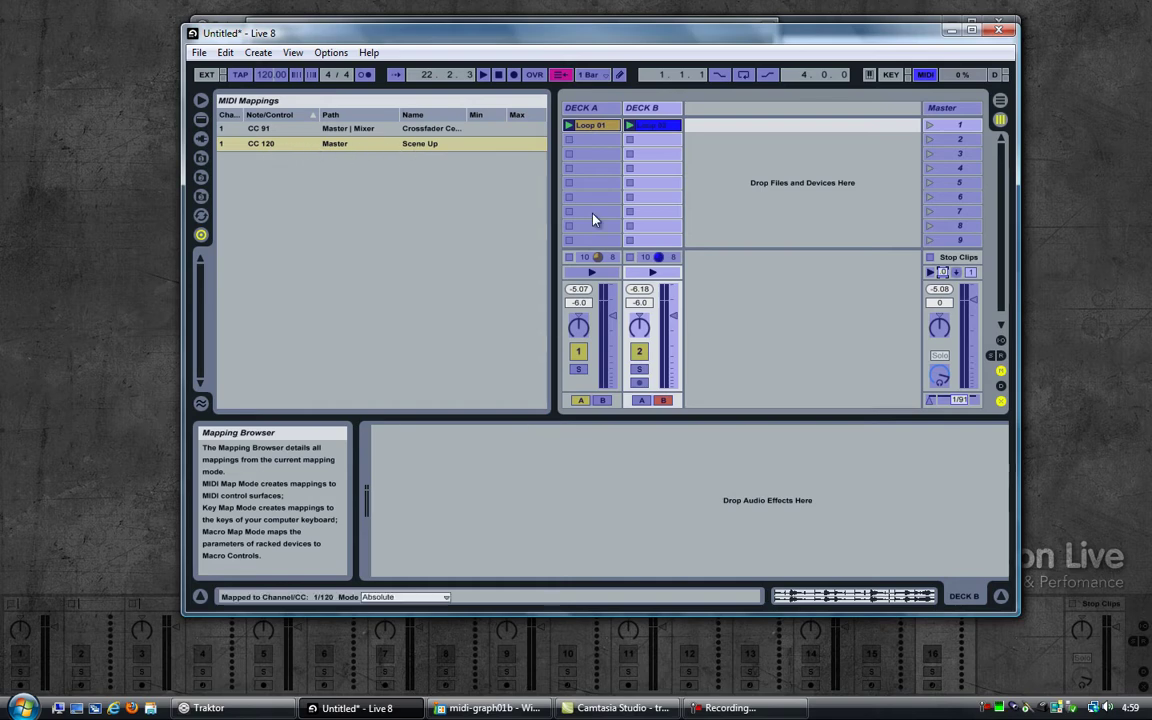
Map Live's Scene Down control by triggering Sample Deck 4 Slot 4 in Traktor, and return to Live
{"action": "left_click", "coordinate": [955, 276]}
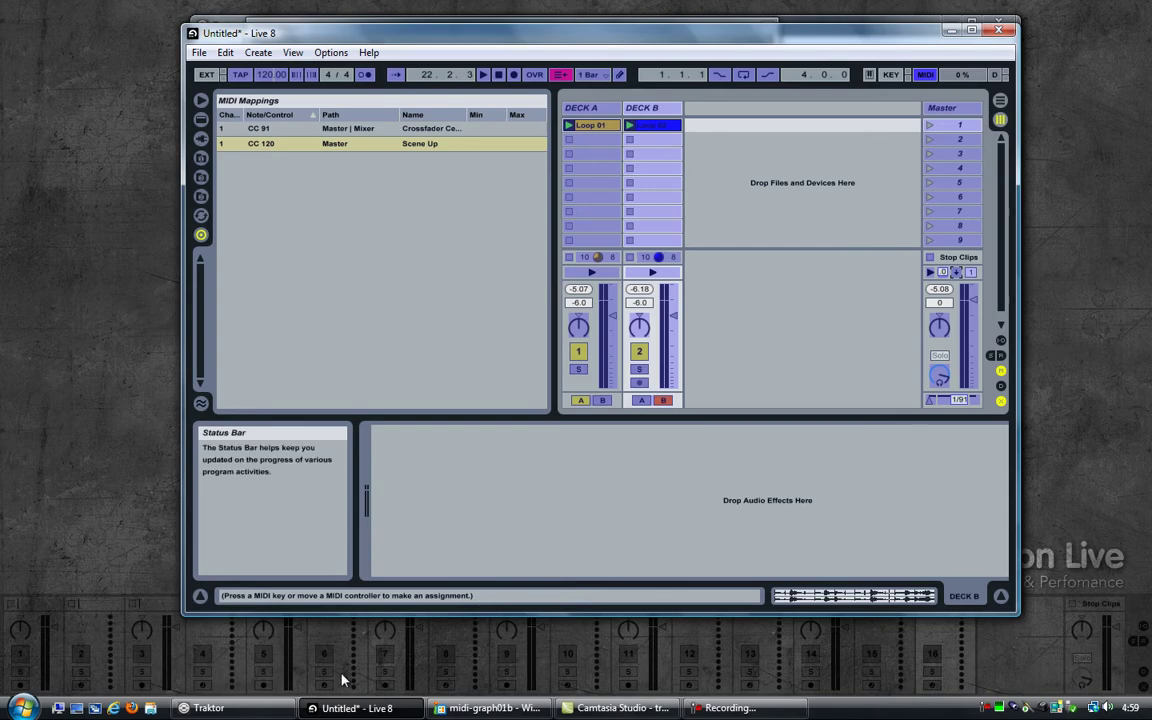
{"action": "left_click", "coordinate": [205, 708]}
{"action": "mouse_move", "coordinate": [921, 329]}
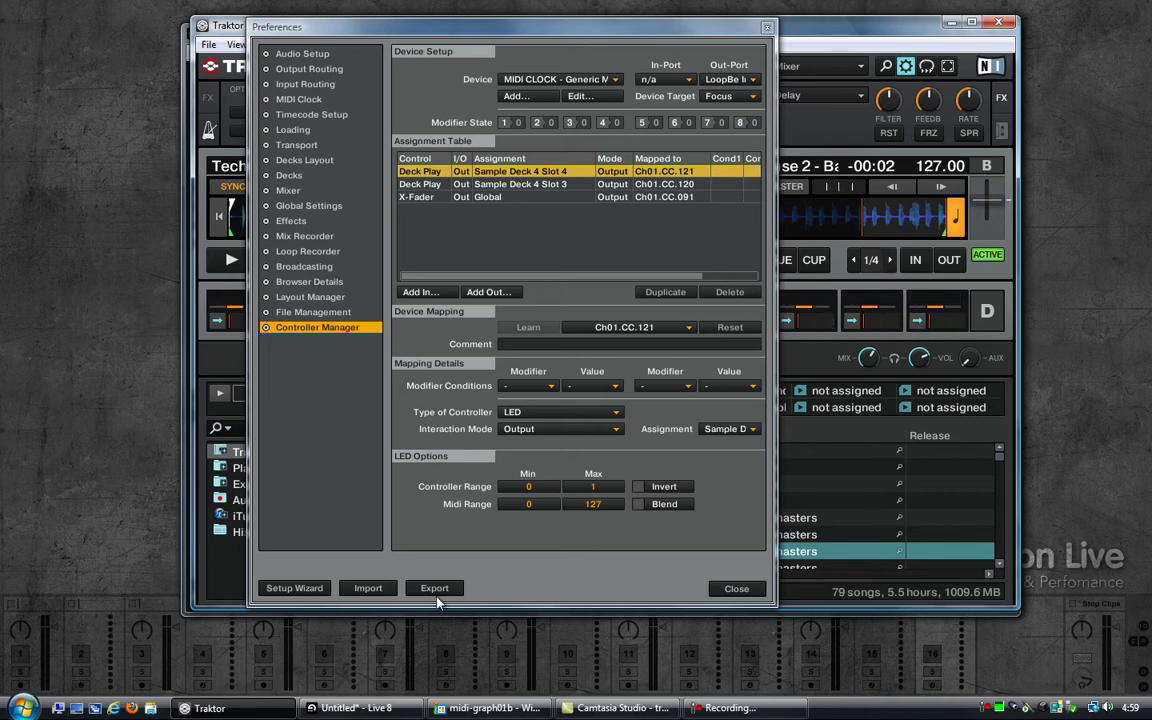
{"action": "left_click", "coordinate": [350, 708]}
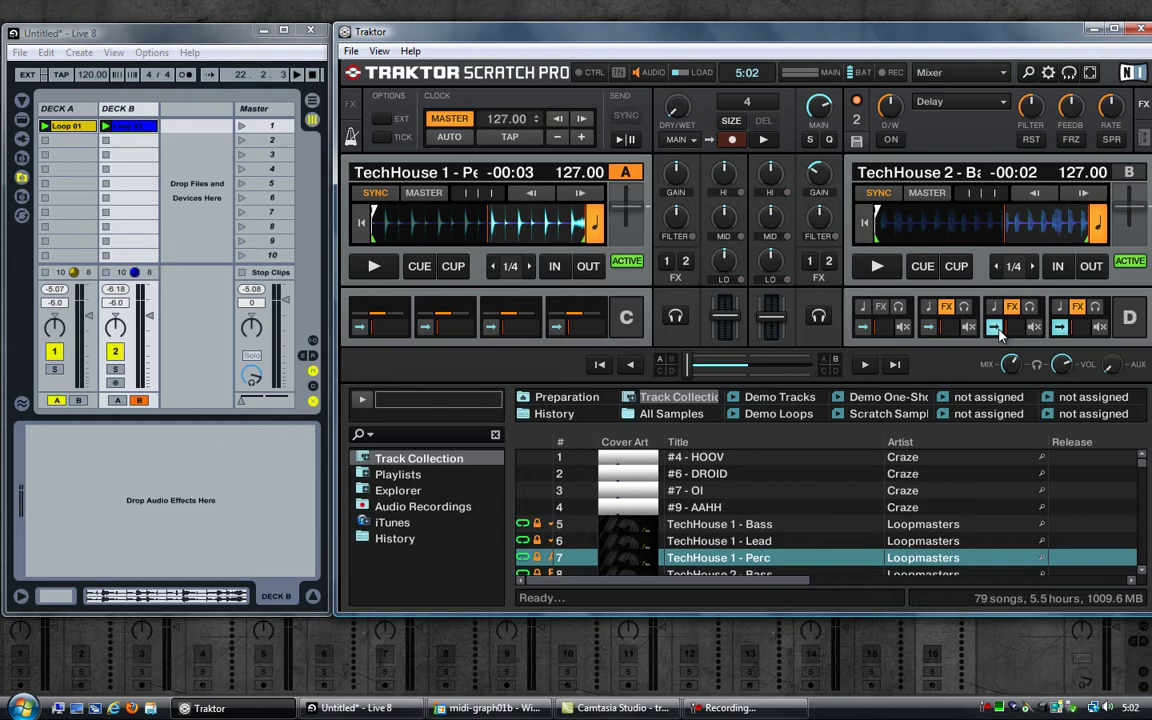
Trigger deck D's sample slot 4 repeatedly in Traktor to test moving Live's scene selection down
{"action": "left_click", "coordinate": [1060, 328]}
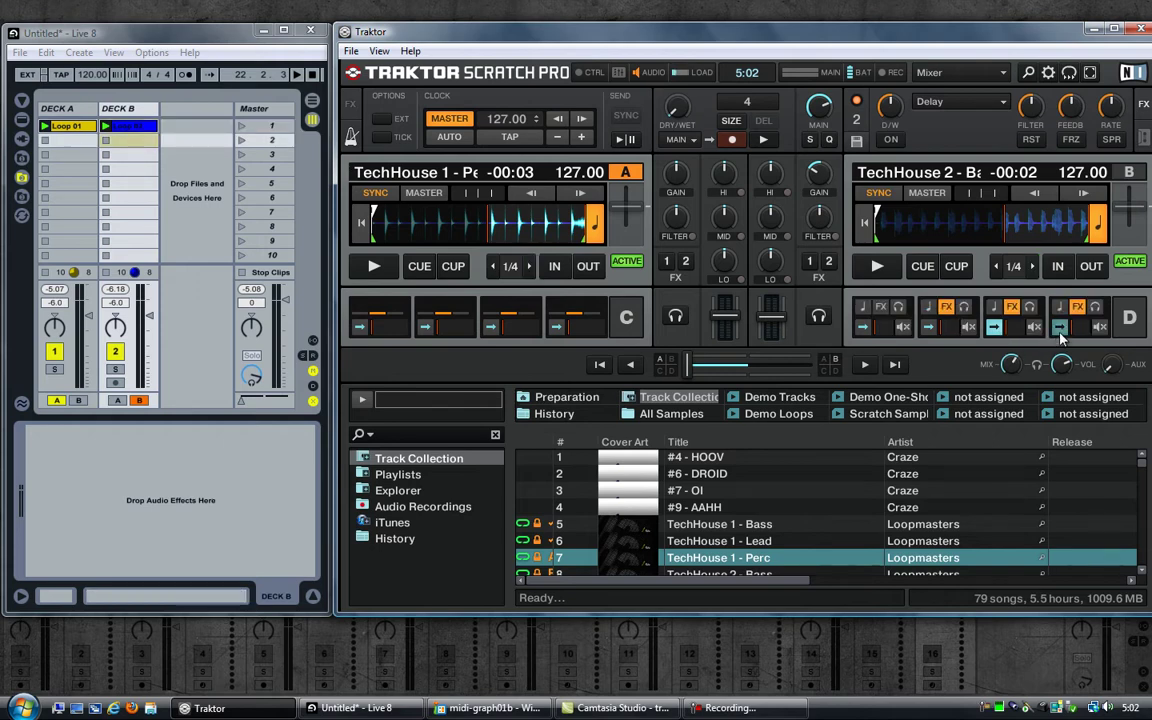
{"action": "left_click", "coordinate": [1060, 328]}
{"action": "left_click", "coordinate": [1060, 328]}
{"action": "left_click", "coordinate": [1060, 328]}
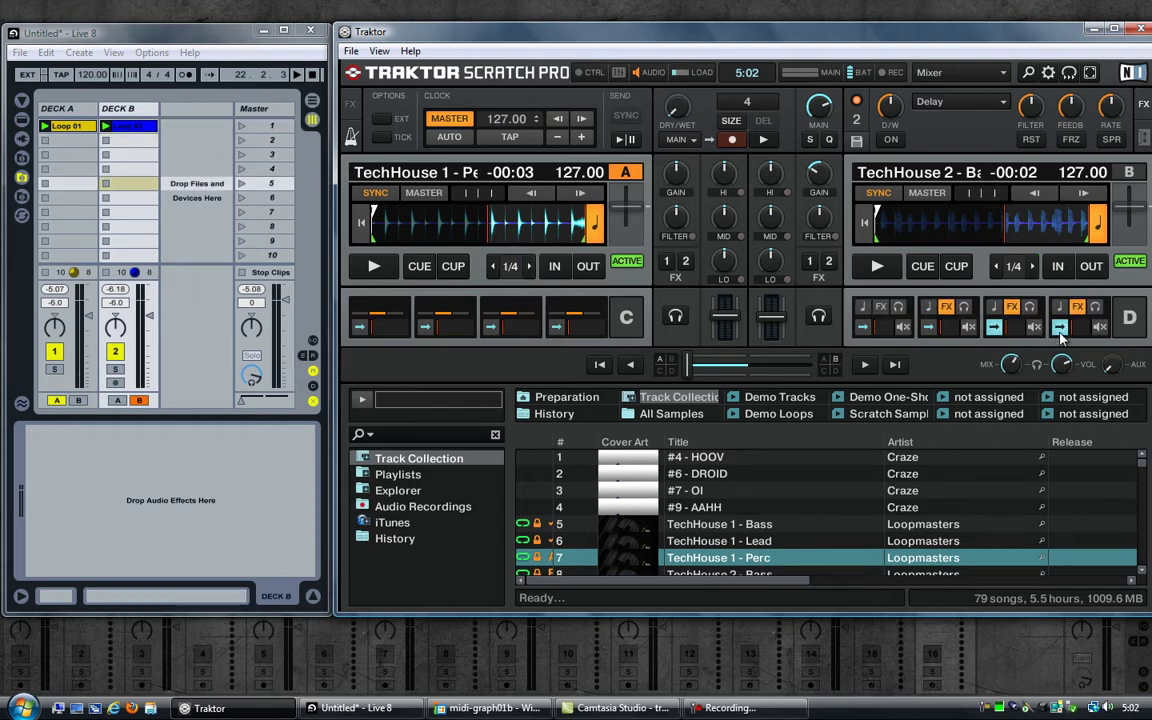
{"action": "left_click", "coordinate": [1060, 328]}
{"action": "left_click", "coordinate": [1060, 328]}
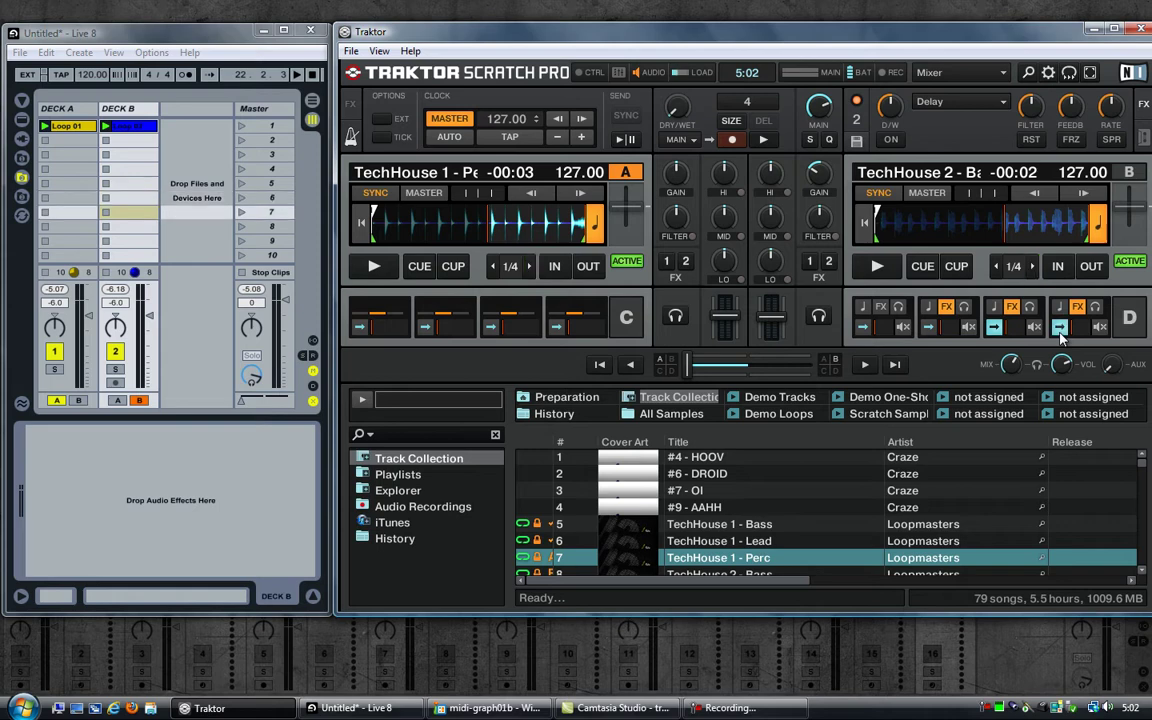
Trigger deck D's sample slot 3 repeatedly to test moving Live's scene selection back up to the first scene
{"action": "left_click", "coordinate": [994, 328]}
{"action": "left_click", "coordinate": [994, 328]}
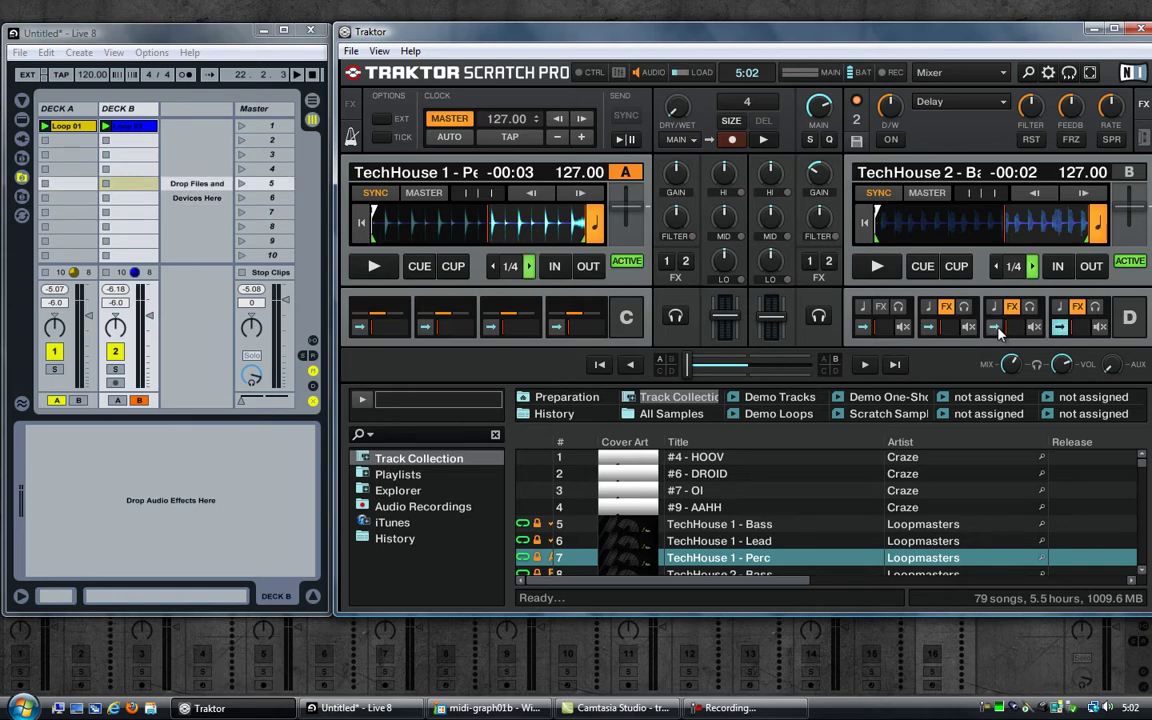
{"action": "left_click", "coordinate": [994, 328]}
{"action": "left_click", "coordinate": [994, 328]}
{"action": "left_click", "coordinate": [994, 328]}
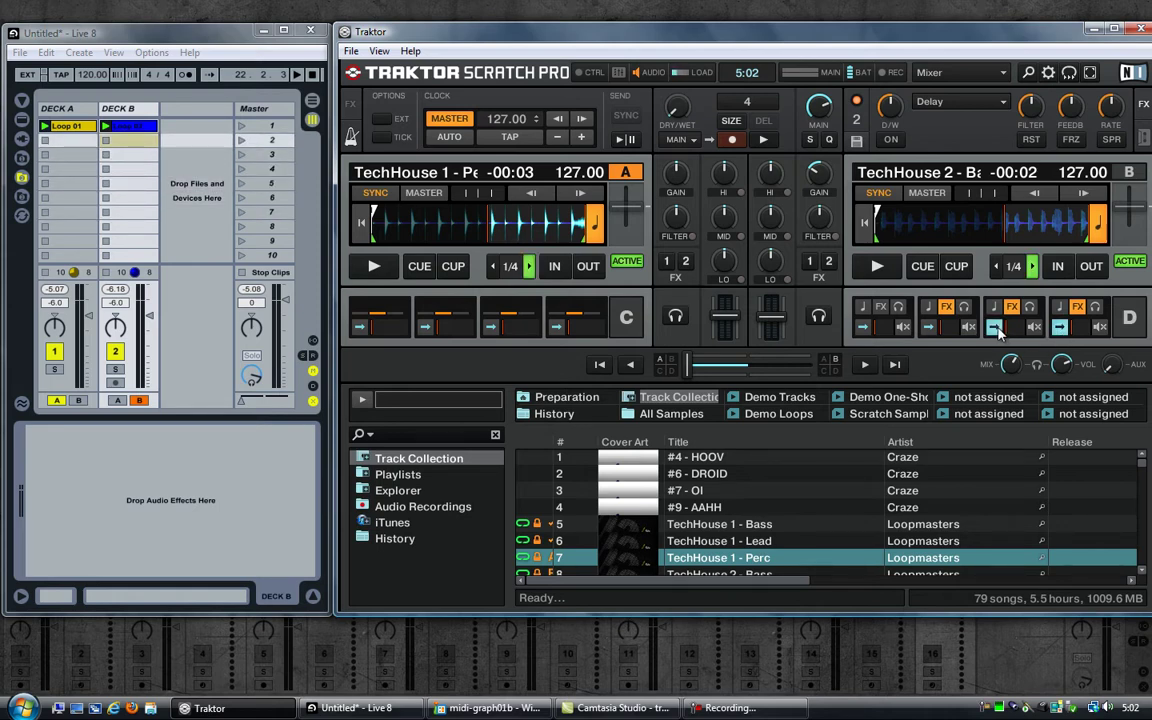
{"action": "left_click", "coordinate": [994, 328]}
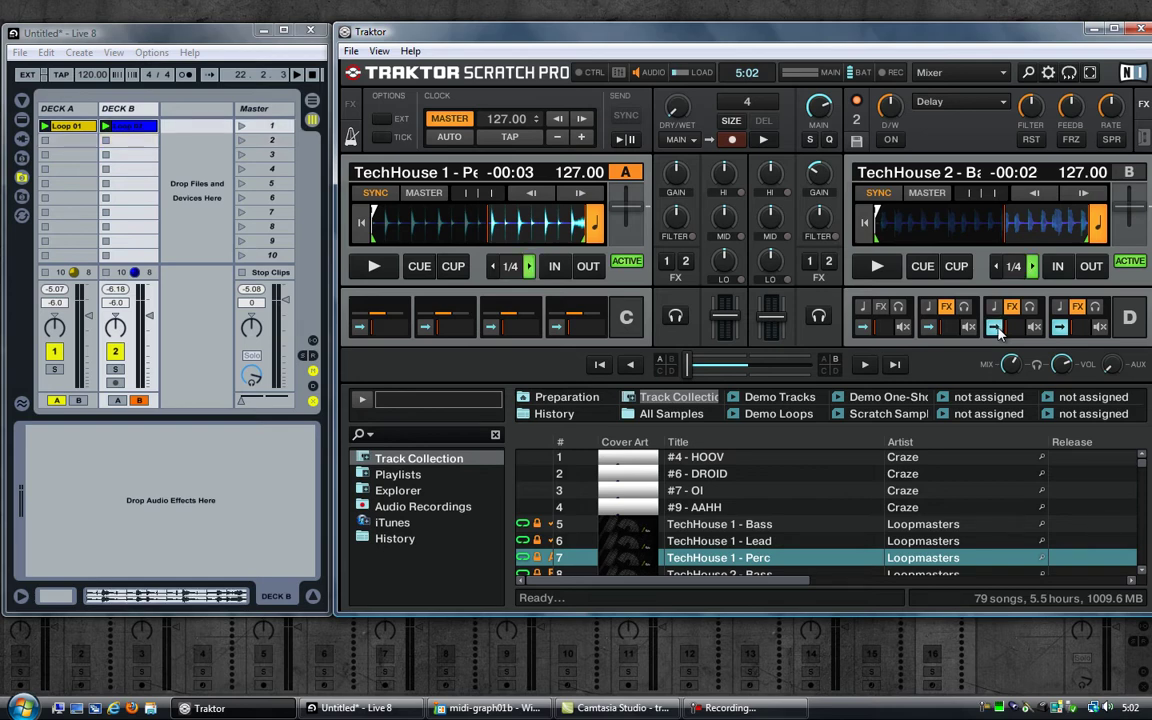
Toggle deck D's sample slot 4 one state at a time to check how each change moves Live's scene selection
{"action": "left_click", "coordinate": [1060, 330]}
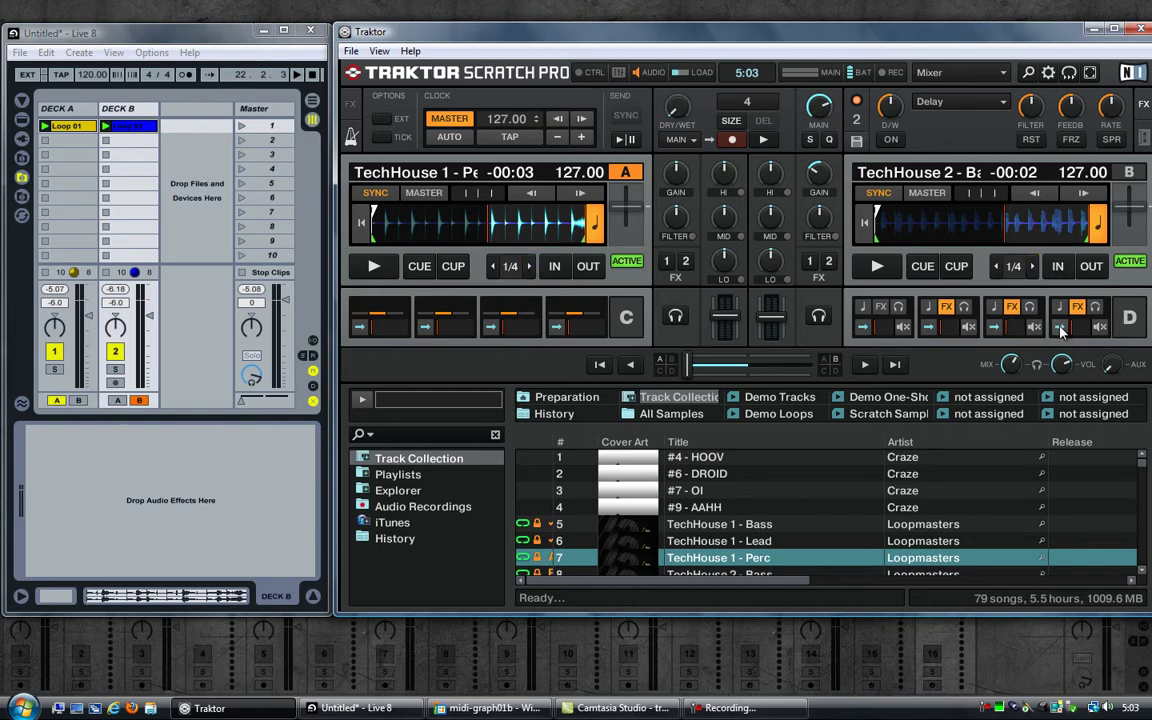
{"action": "left_click", "coordinate": [1060, 328]}
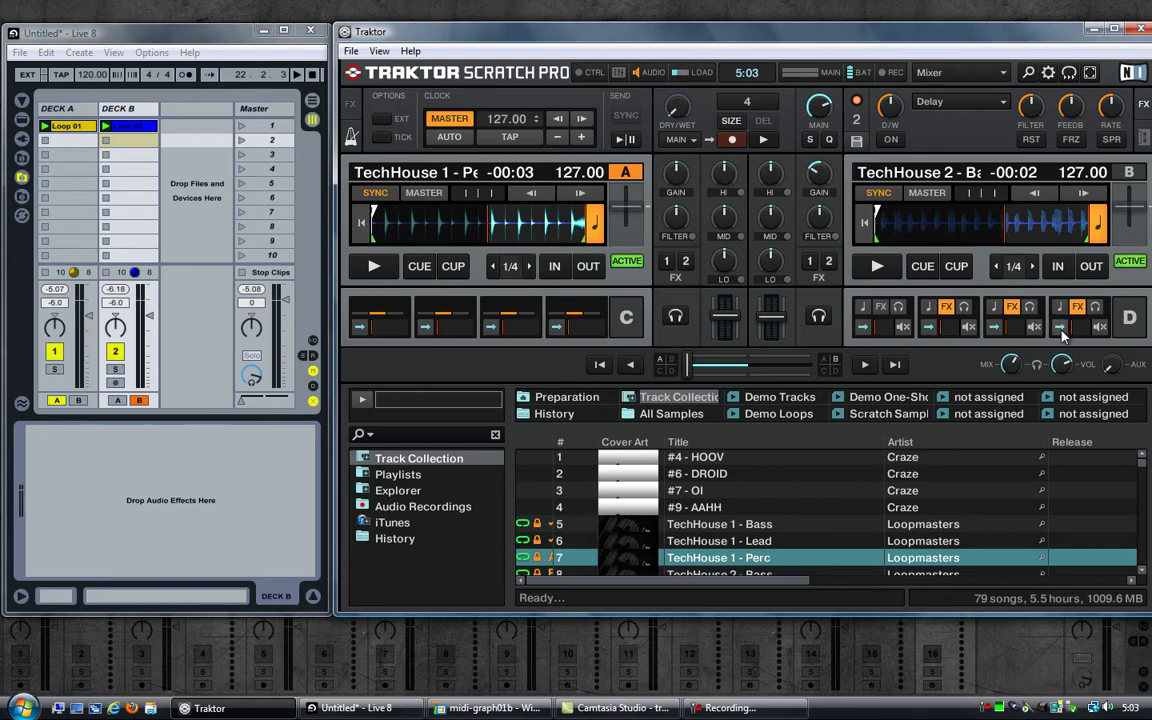
{"action": "left_click", "coordinate": [1060, 328]}
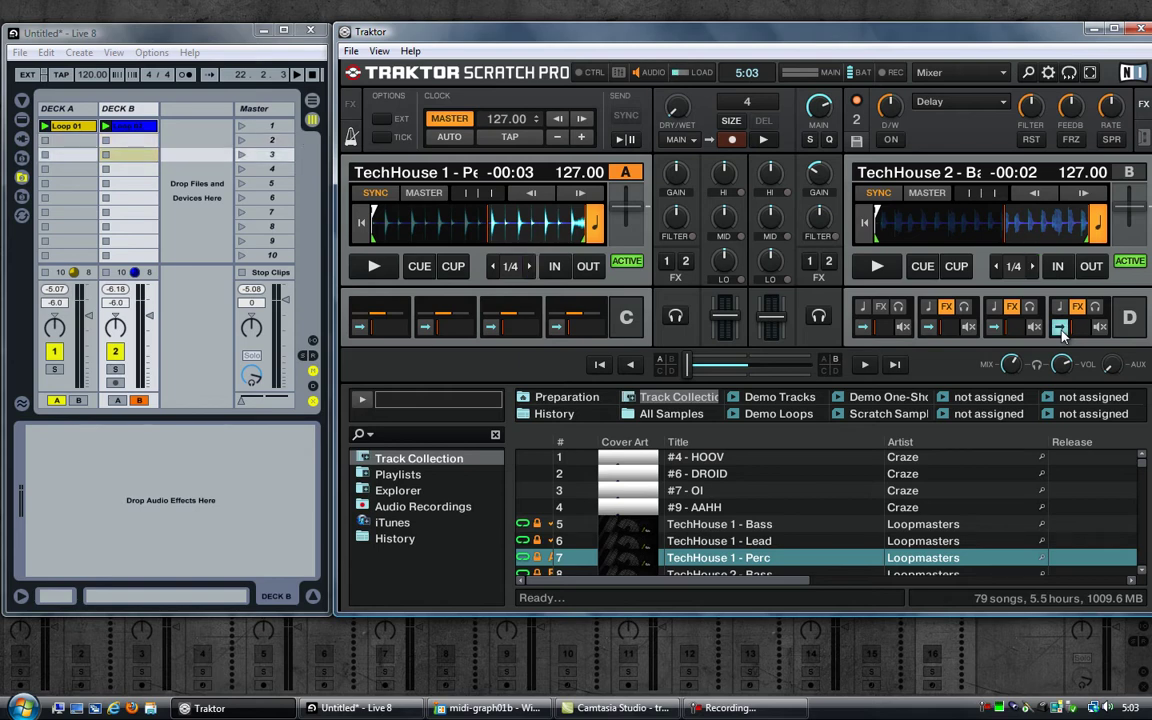
{"action": "left_click", "coordinate": [1060, 328]}
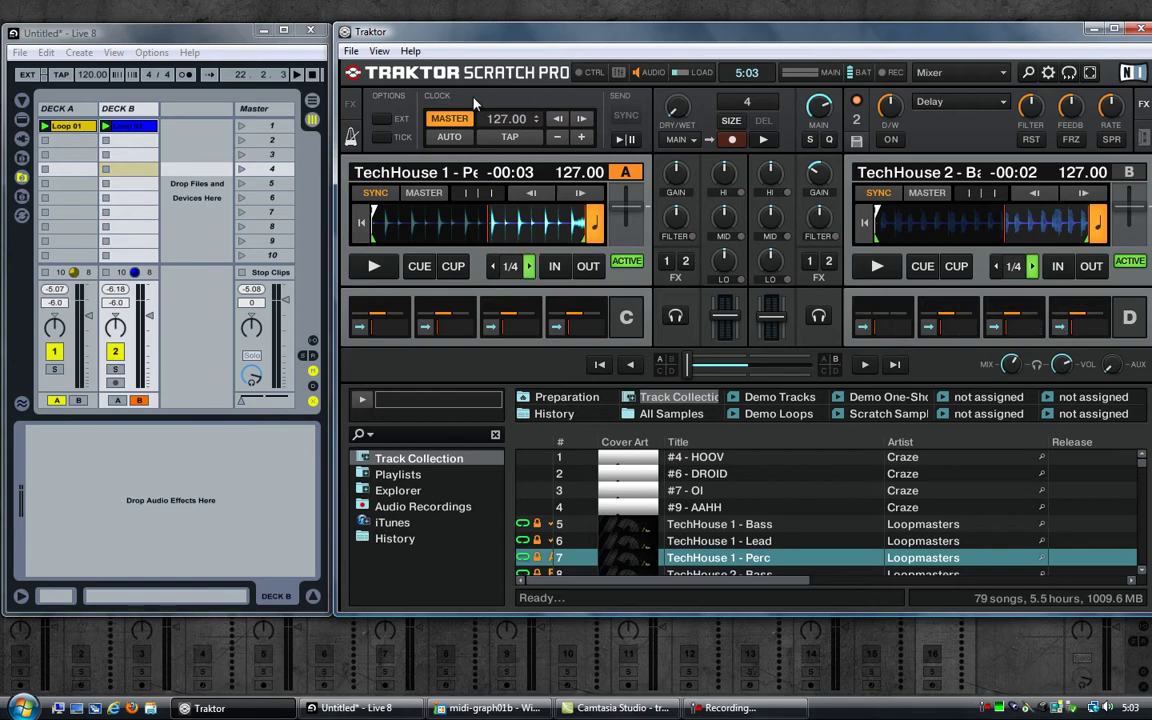
Duplicate the Sample Deck 4 Slot 4 Deck Play output in Traktor's Controller Manager
{"action": "left_click", "coordinate": [351, 51]}
{"action": "left_click", "coordinate": [410, 104]}
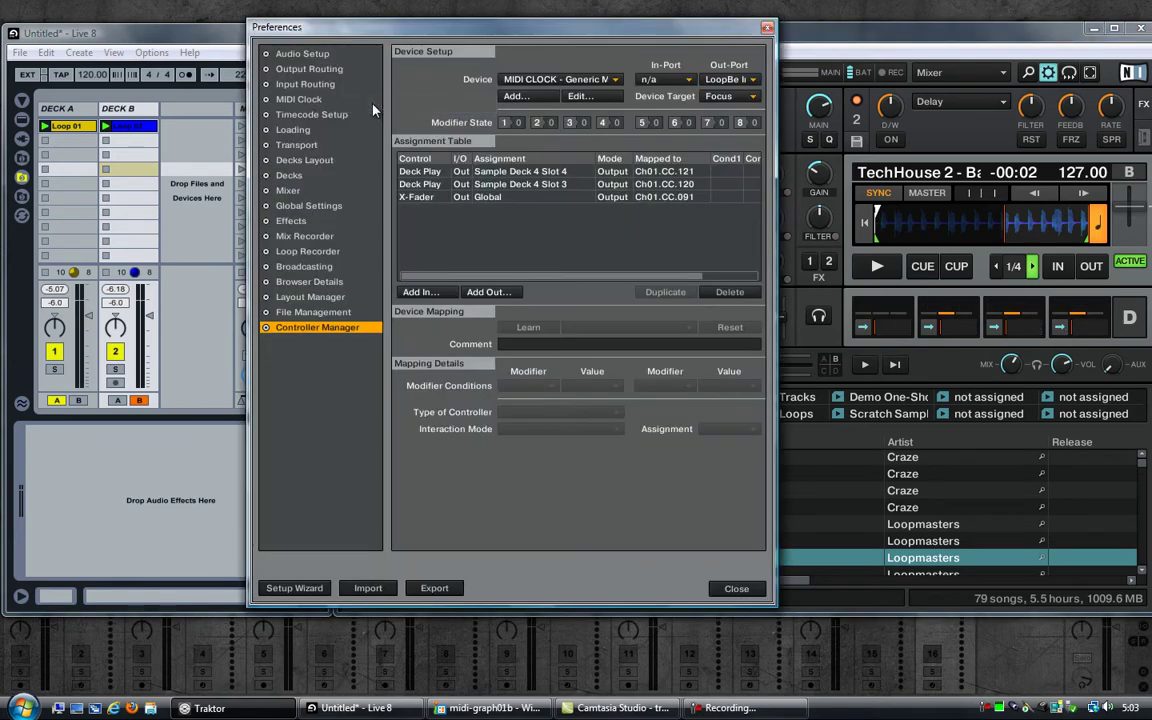
{"action": "left_click_drag", "start_coordinate": [489, 26], "coordinate": [608, 42]}
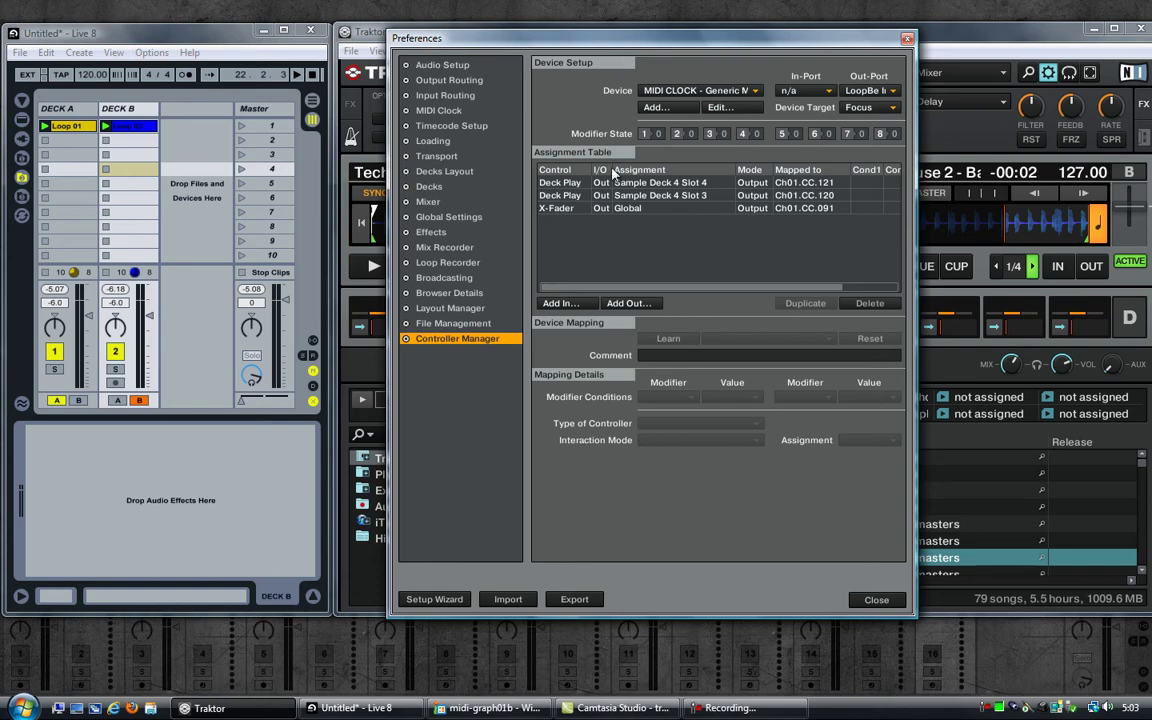
{"action": "left_click", "coordinate": [670, 185]}
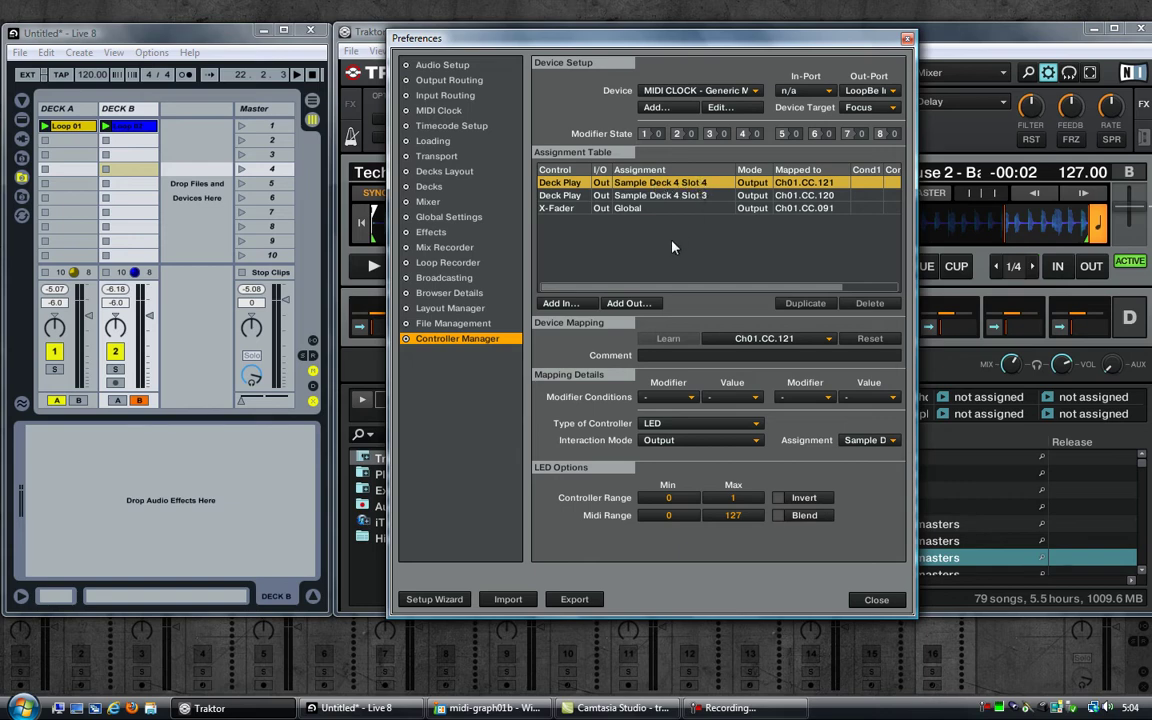
{"action": "left_click", "coordinate": [800, 303]}
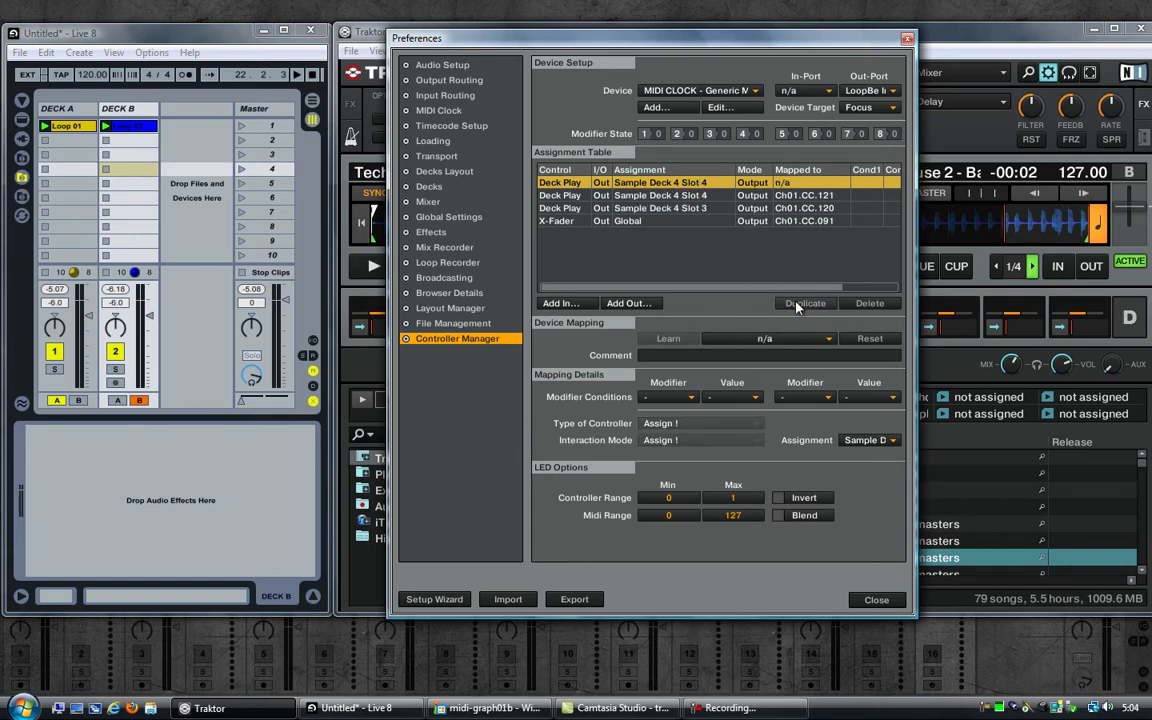
Map the duplicated Sample Deck 4 Slot 4 output to Ch01.CC.121, matching the original entry
{"action": "left_click", "coordinate": [724, 195]}
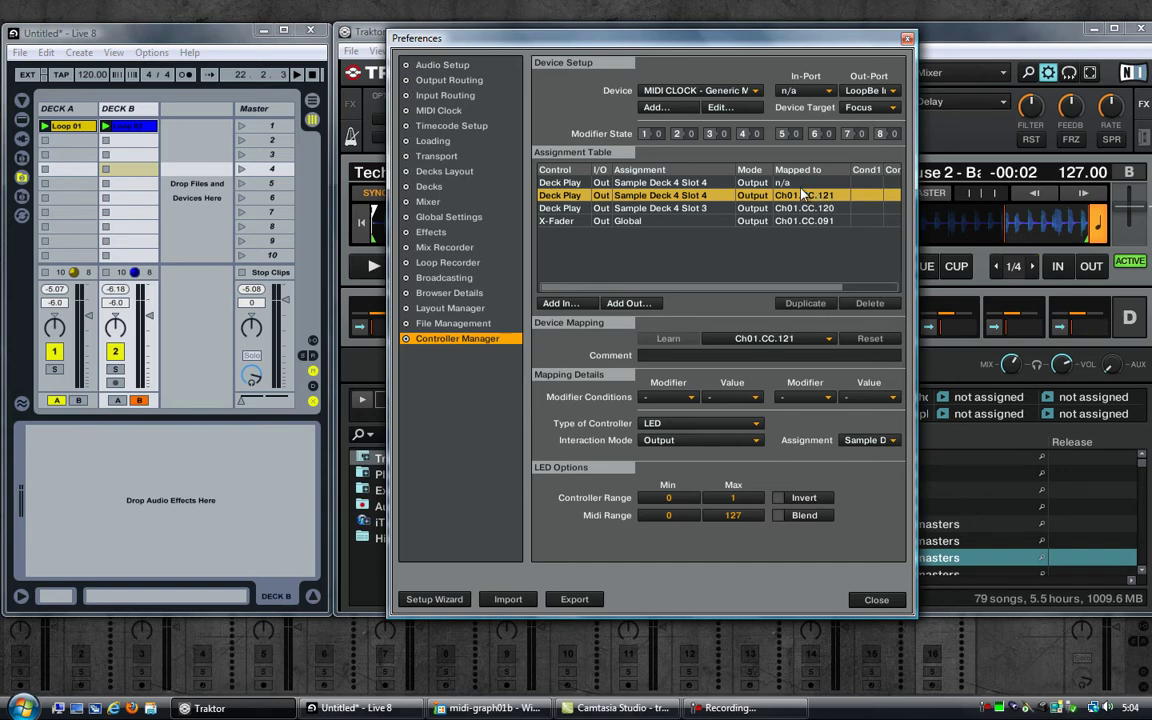
{"action": "left_click", "coordinate": [800, 184]}
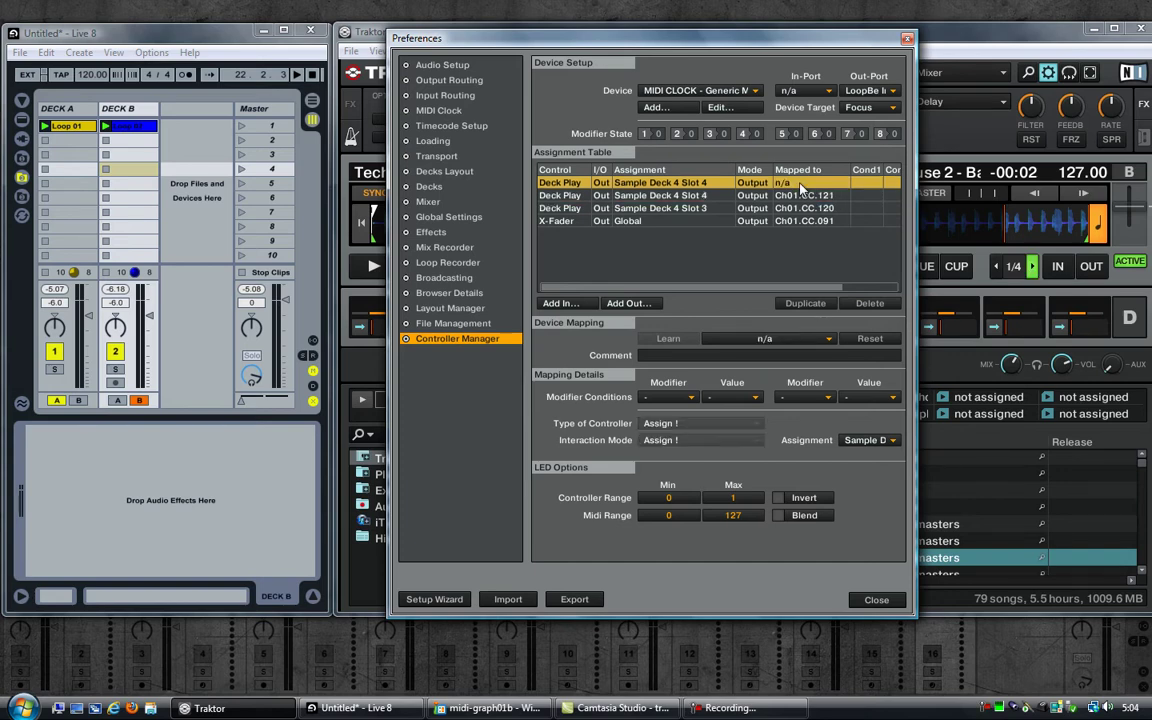
{"action": "left_click", "coordinate": [769, 339]}
{"action": "mouse_move", "coordinate": [718, 341]}
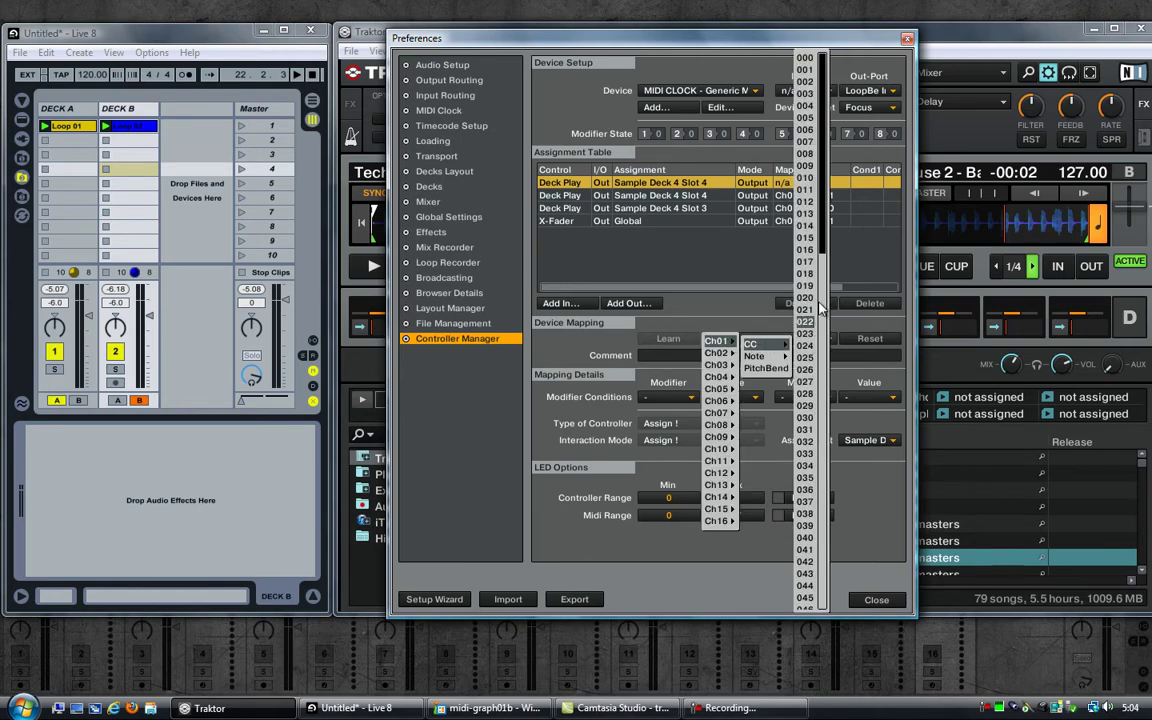
{"action": "left_click_drag", "start_coordinate": [828, 244], "coordinate": [818, 568]}
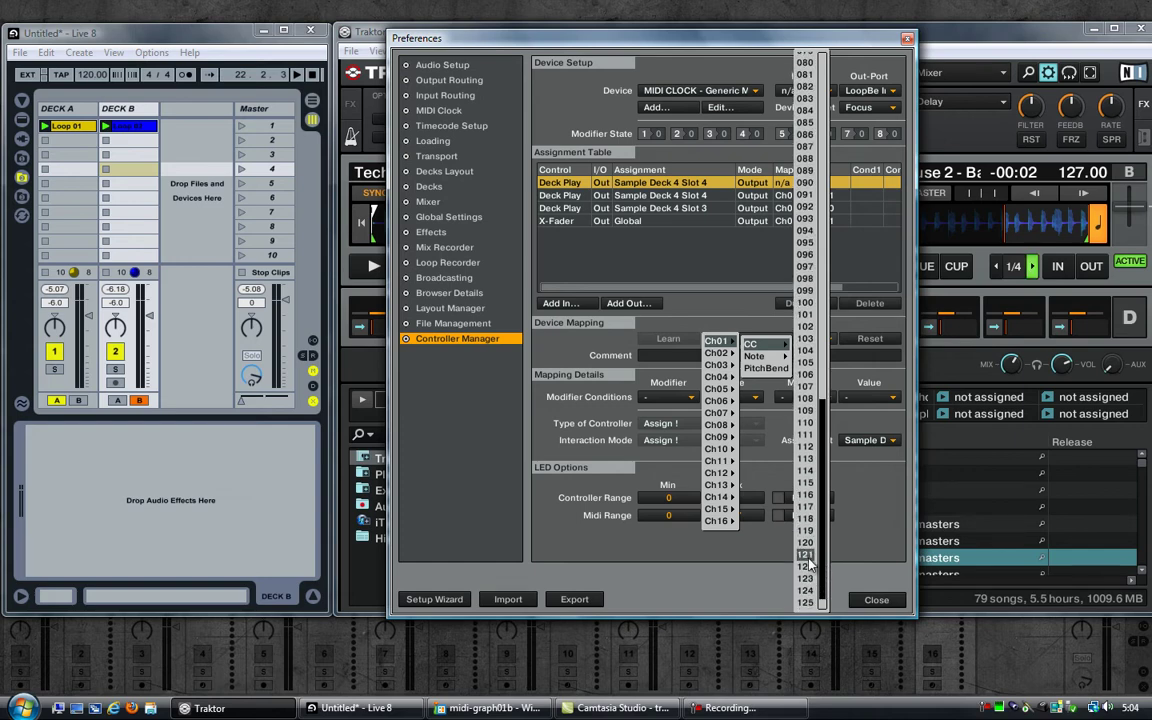
{"action": "left_click", "coordinate": [806, 555]}
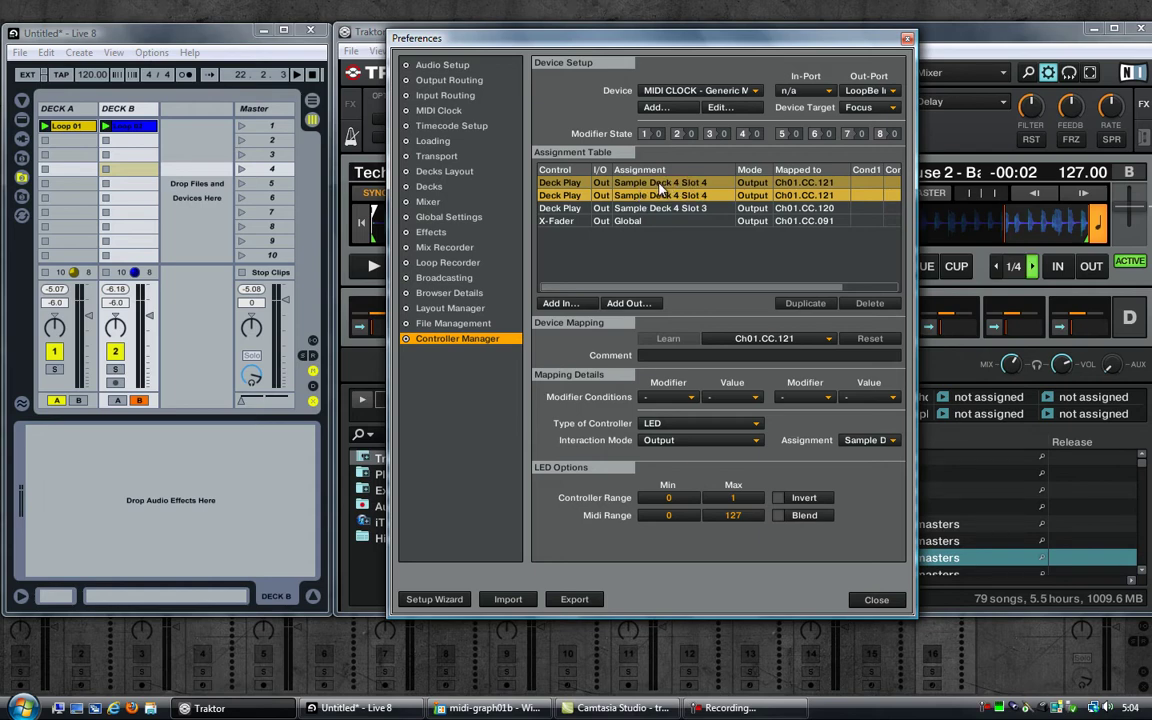
Enable Invert on one of the two Sample Deck 4 Slot 4 outputs
{"action": "left_click", "coordinate": [690, 209]}
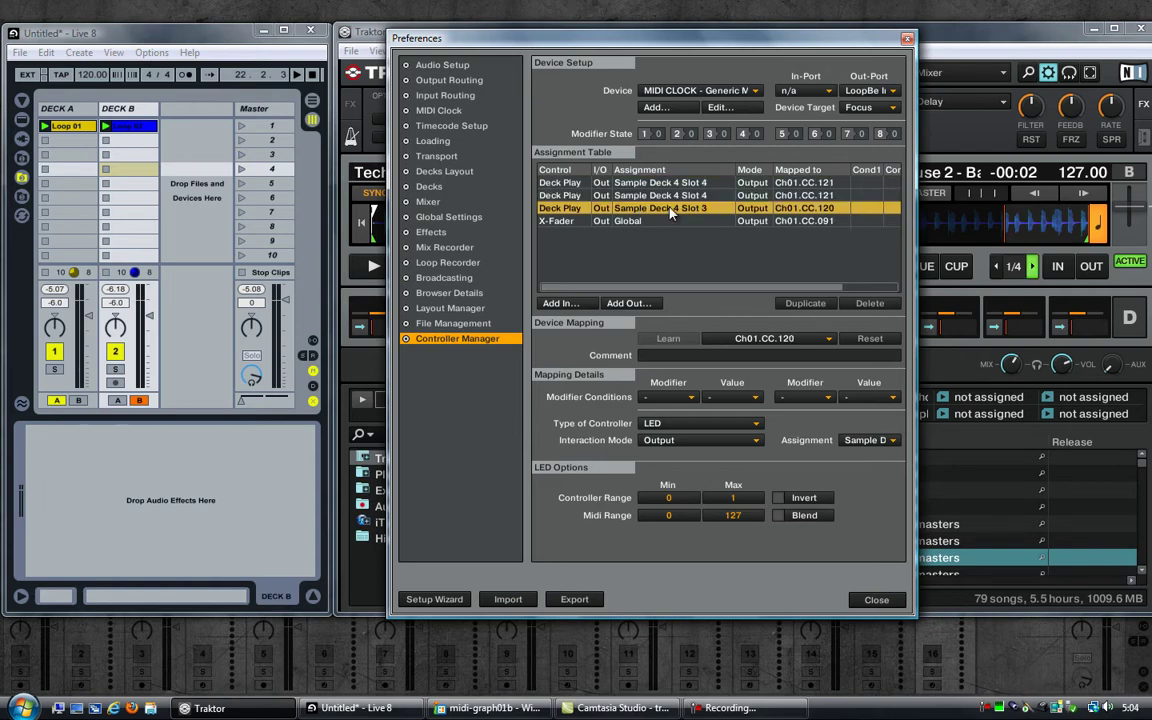
{"action": "left_click", "coordinate": [677, 185]}
{"action": "left_click", "coordinate": [680, 190], "text": "shift"}
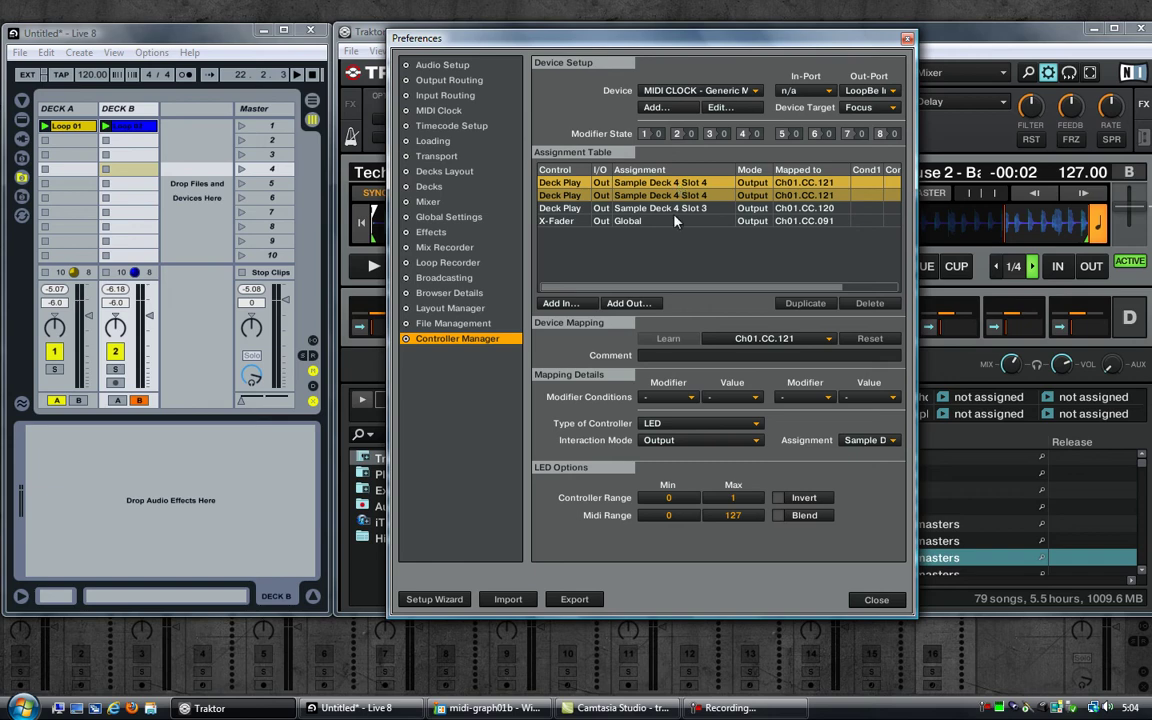
{"action": "left_click", "coordinate": [778, 498]}
{"action": "left_click", "coordinate": [779, 498]}
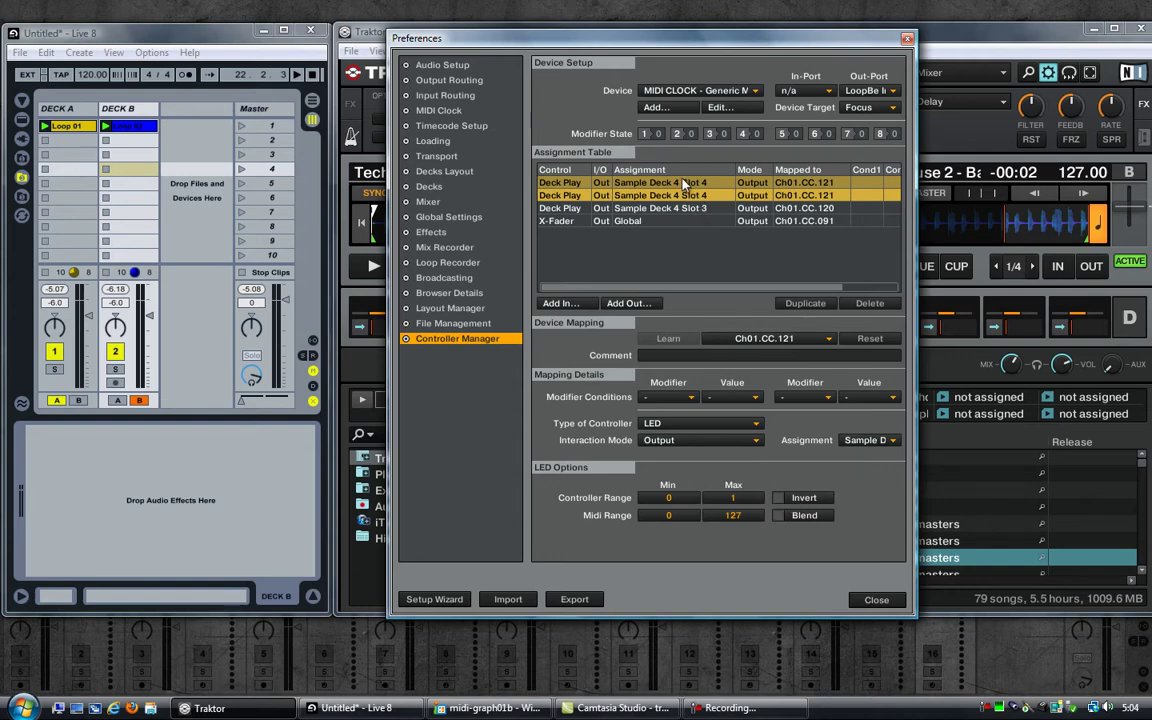
{"action": "left_click", "coordinate": [778, 498]}
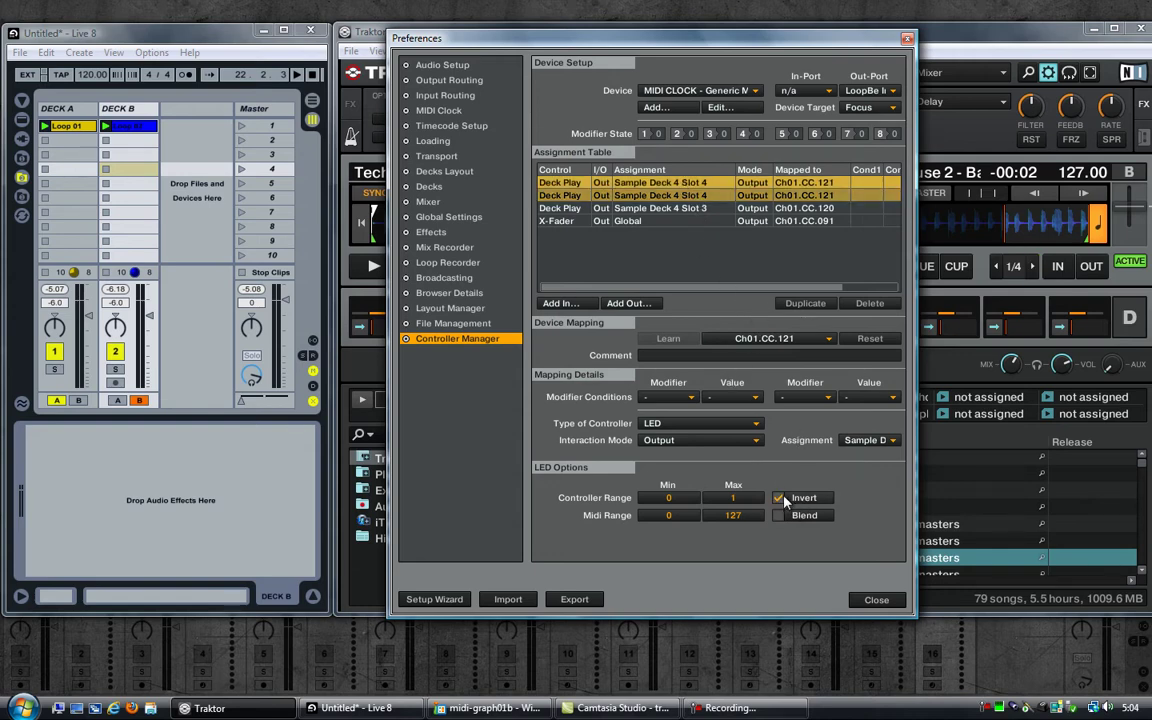
Duplicate the Sample Deck 4 Slot 3 Deck Play output and map the copy to Ch01.CC.120
{"action": "left_click", "coordinate": [690, 210]}
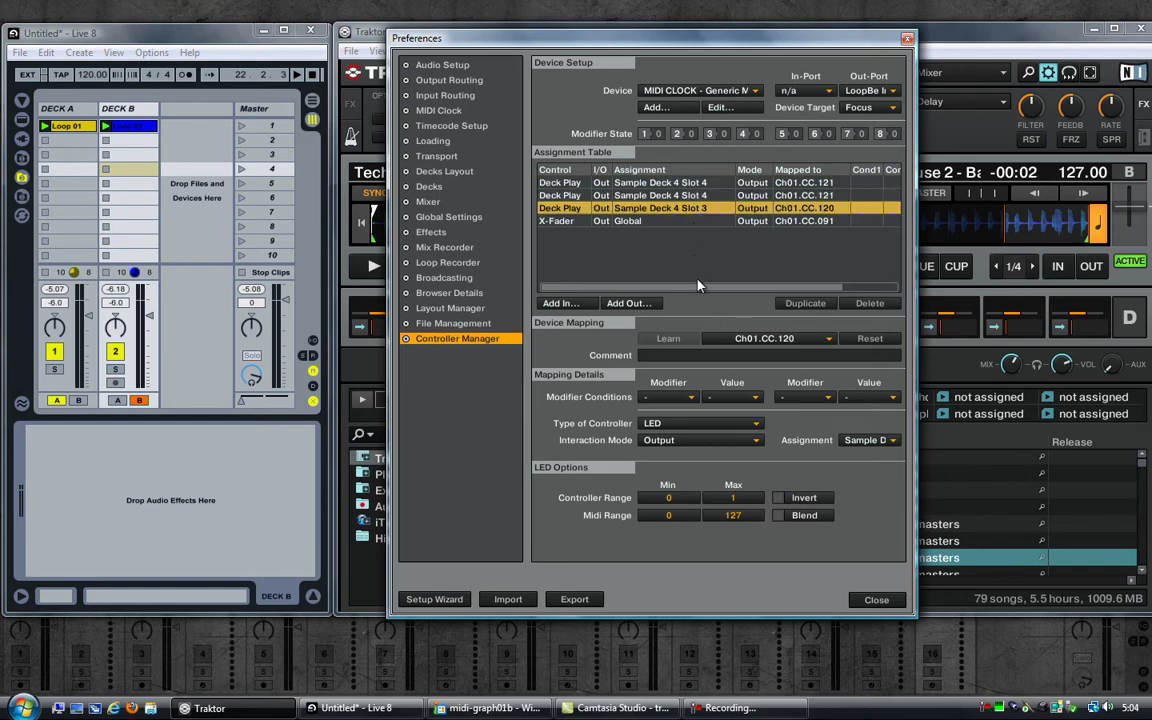
{"action": "left_click", "coordinate": [790, 303]}
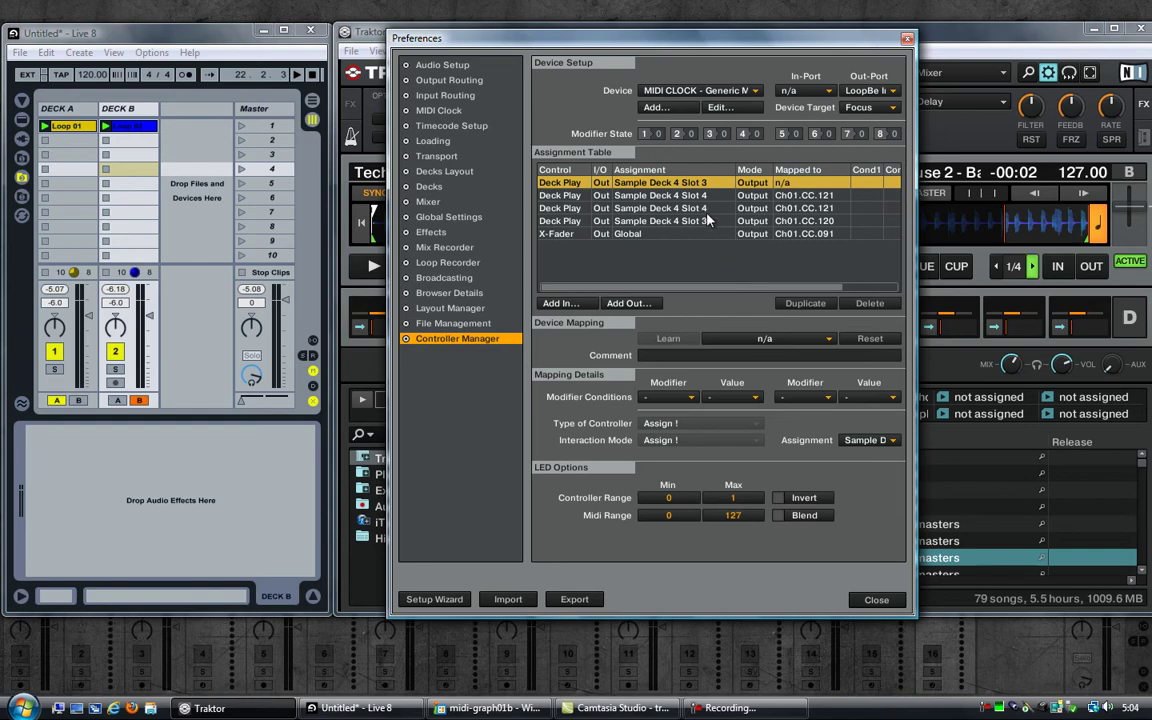
{"action": "left_click", "coordinate": [730, 339]}
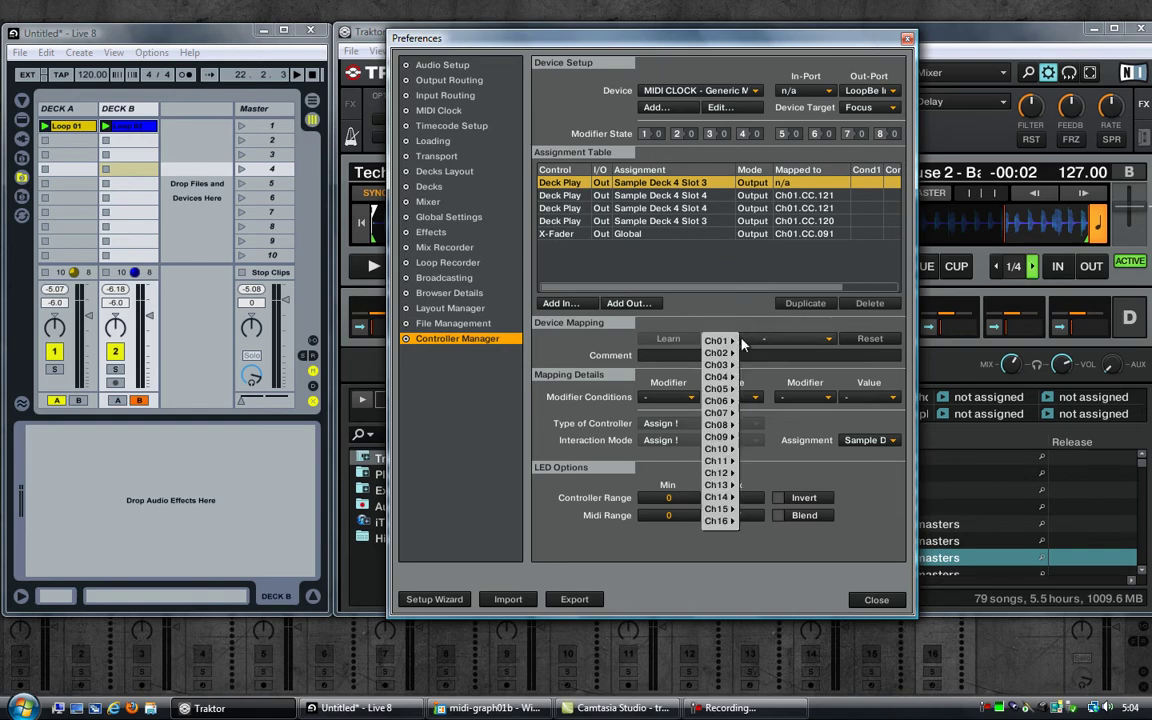
{"action": "mouse_move", "coordinate": [752, 344]}
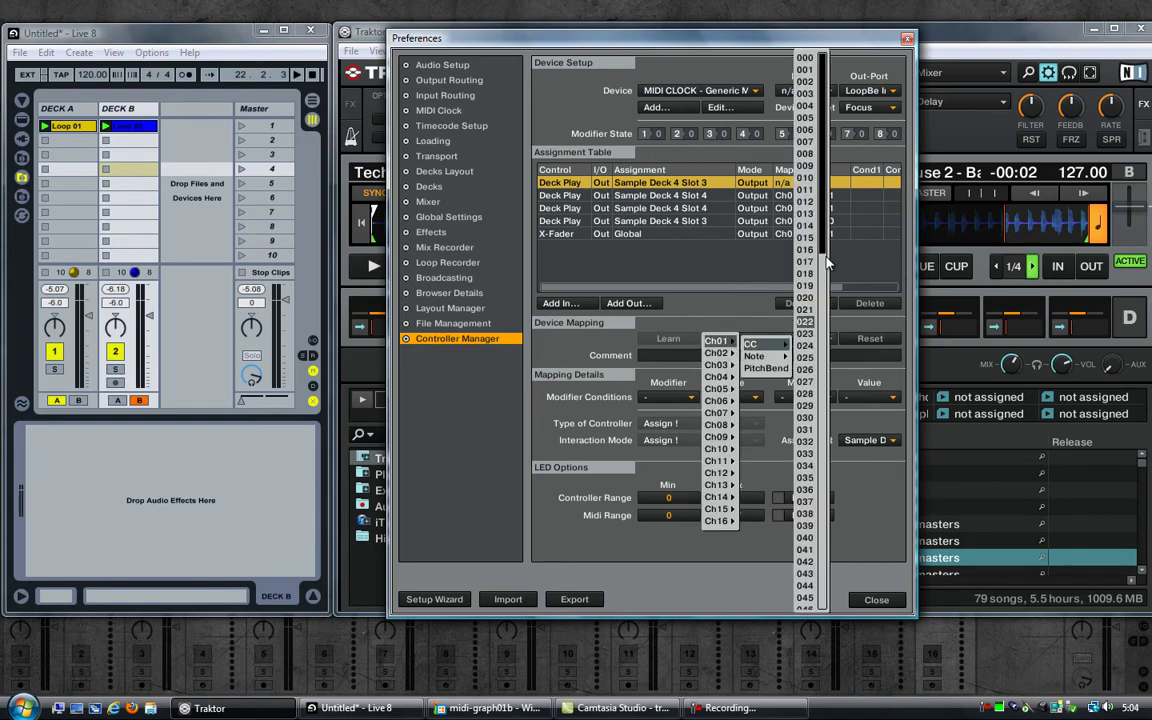
{"action": "left_click_drag", "start_coordinate": [826, 252], "coordinate": [816, 596]}
{"action": "left_click", "coordinate": [805, 559]}
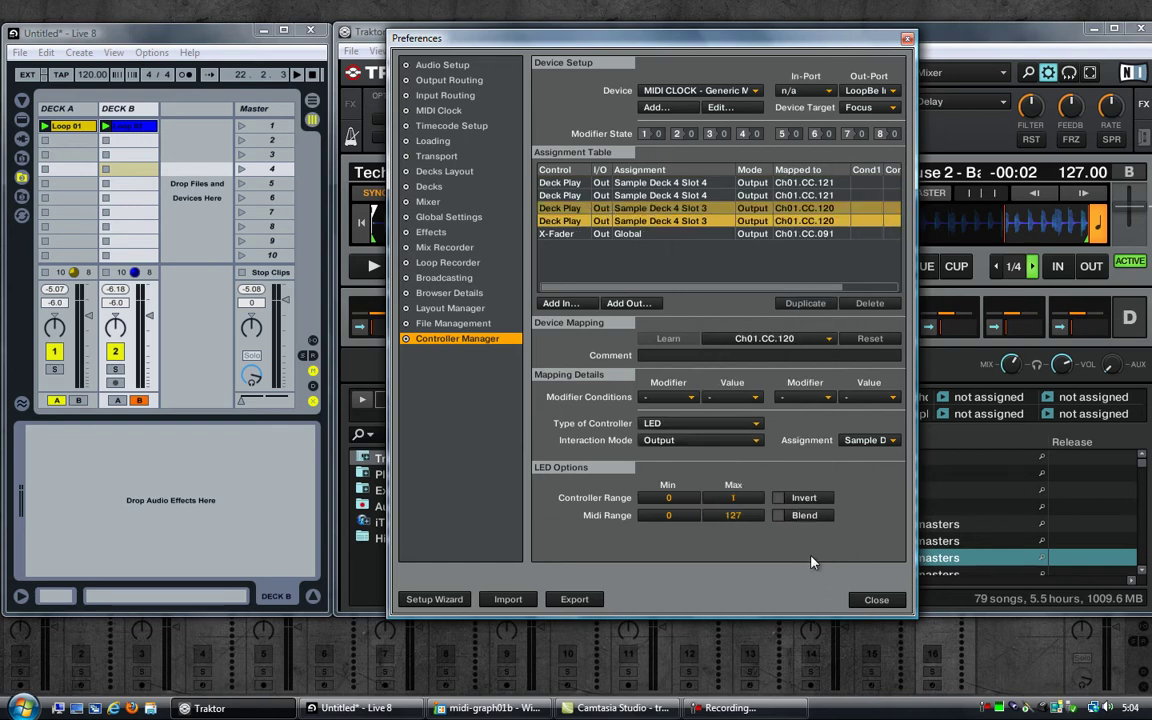
Enable Invert on the duplicated Sample Deck 4 Slot 3 output and close the preferences
{"action": "left_click", "coordinate": [779, 498]}
{"action": "left_click", "coordinate": [779, 498]}
{"action": "left_click", "coordinate": [777, 498]}
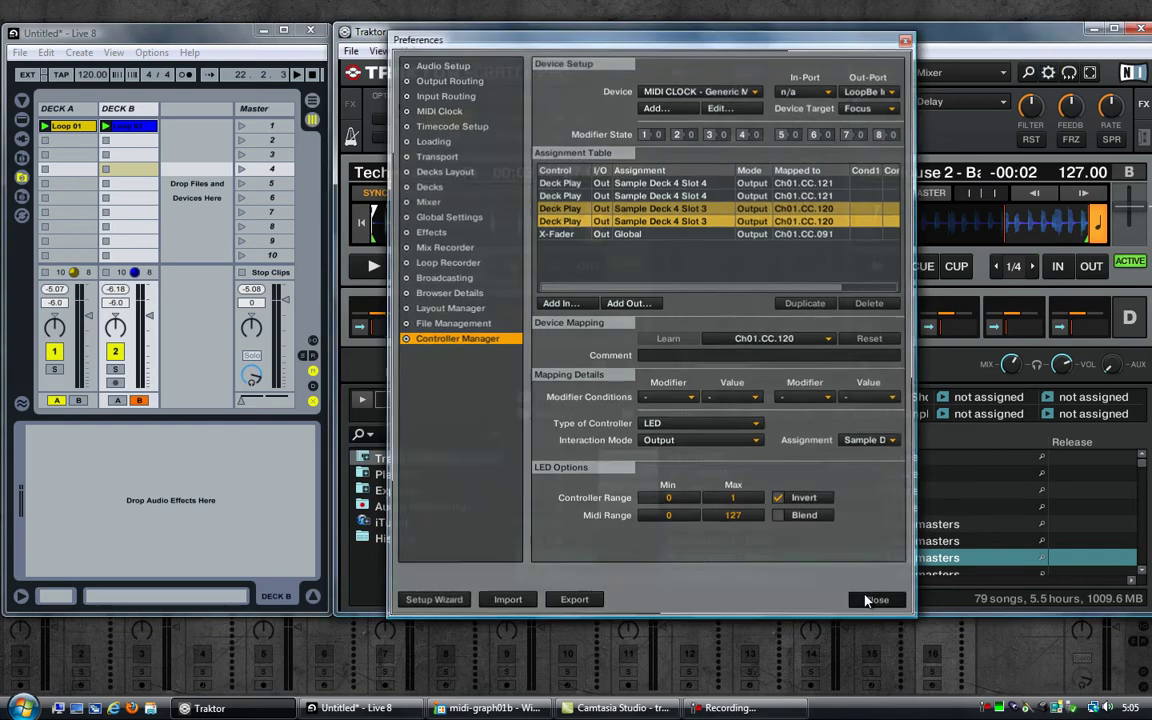
{"action": "left_click", "coordinate": [870, 600]}
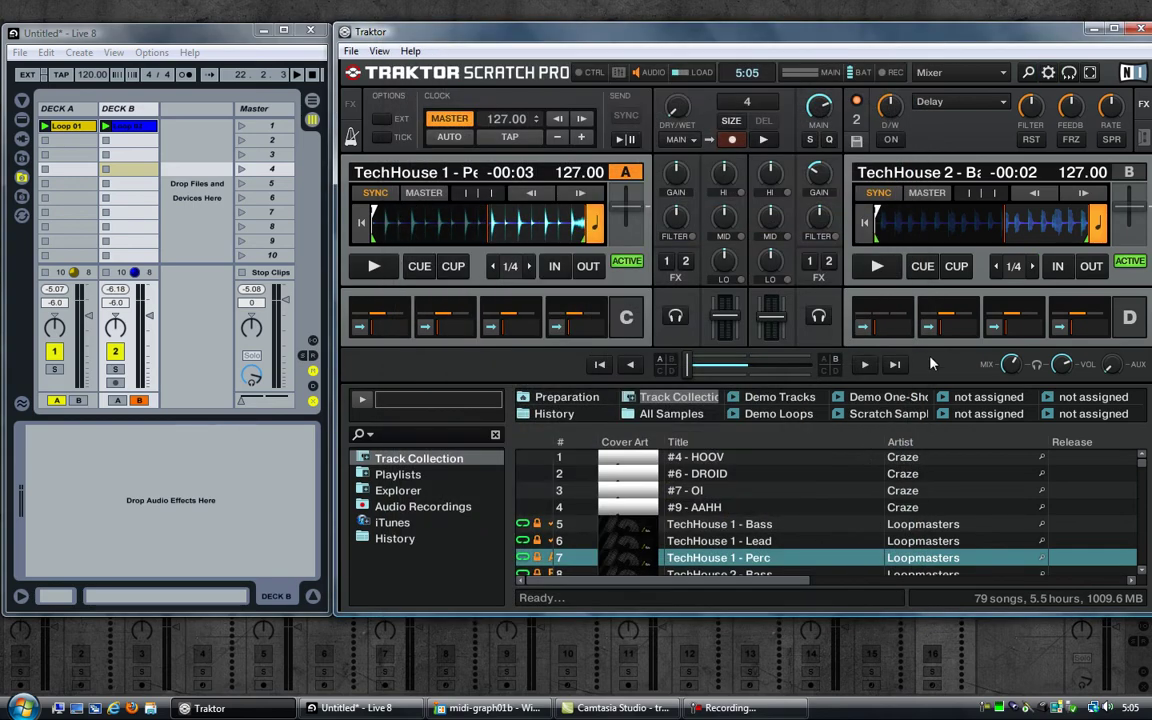
Toggle deck D's sample slot 3 three times to test moving Live's scene selection up to scene 1
{"action": "left_click", "coordinate": [994, 327]}
{"action": "left_click", "coordinate": [994, 327]}
{"action": "left_click", "coordinate": [994, 327]}
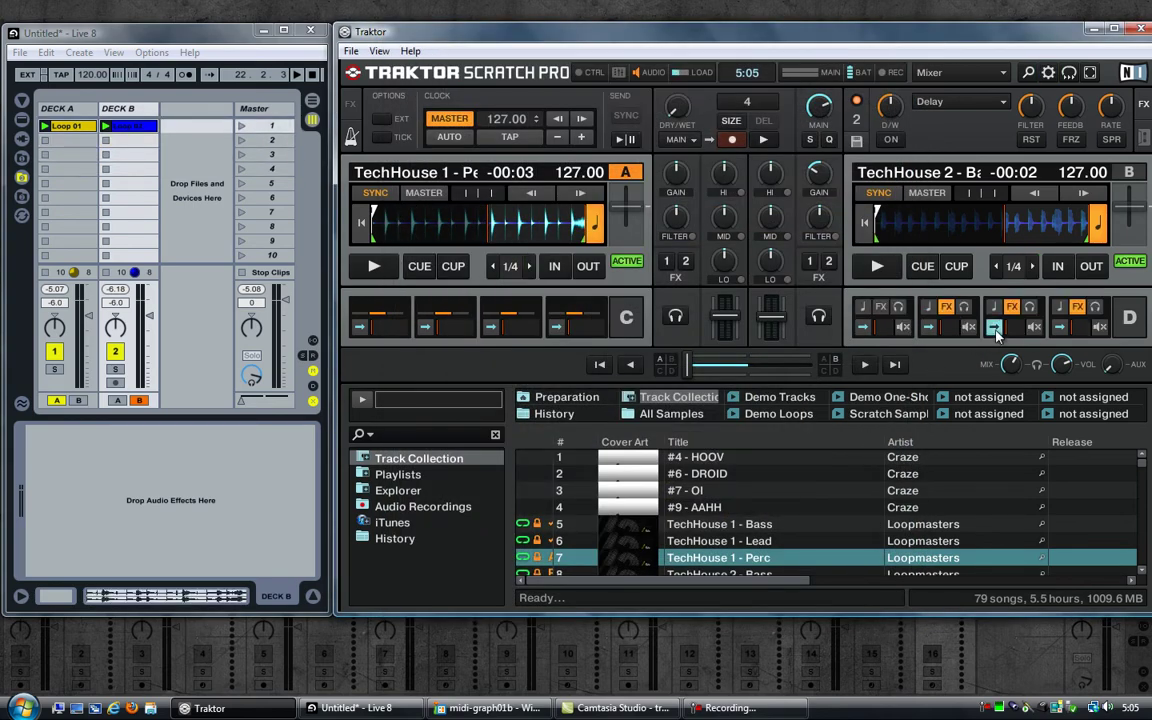
Toggle deck D's sample slot 4 repeatedly to test moving Live's scene selection down to scene 8
{"action": "left_click", "coordinate": [1060, 327]}
{"action": "left_click", "coordinate": [1060, 327]}
{"action": "left_click", "coordinate": [1060, 327]}
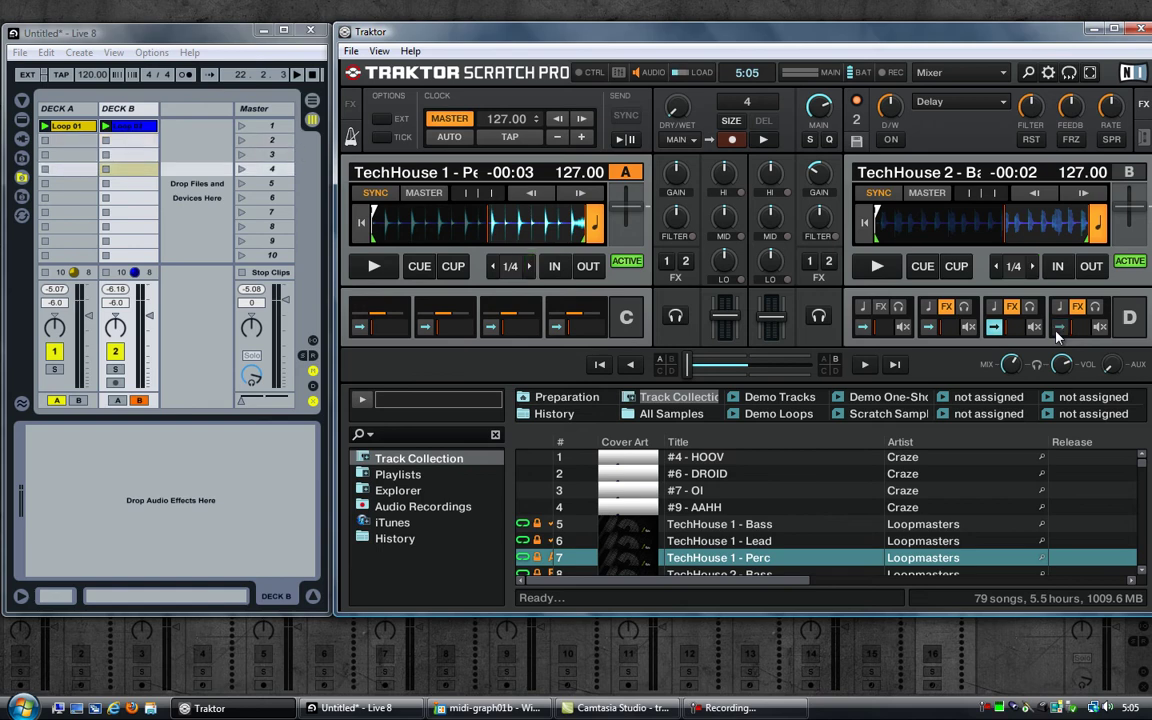
{"action": "left_click", "coordinate": [1060, 327]}
{"action": "left_click", "coordinate": [1060, 327]}
{"action": "left_click", "coordinate": [1060, 327]}
{"action": "left_click", "coordinate": [1060, 327]}
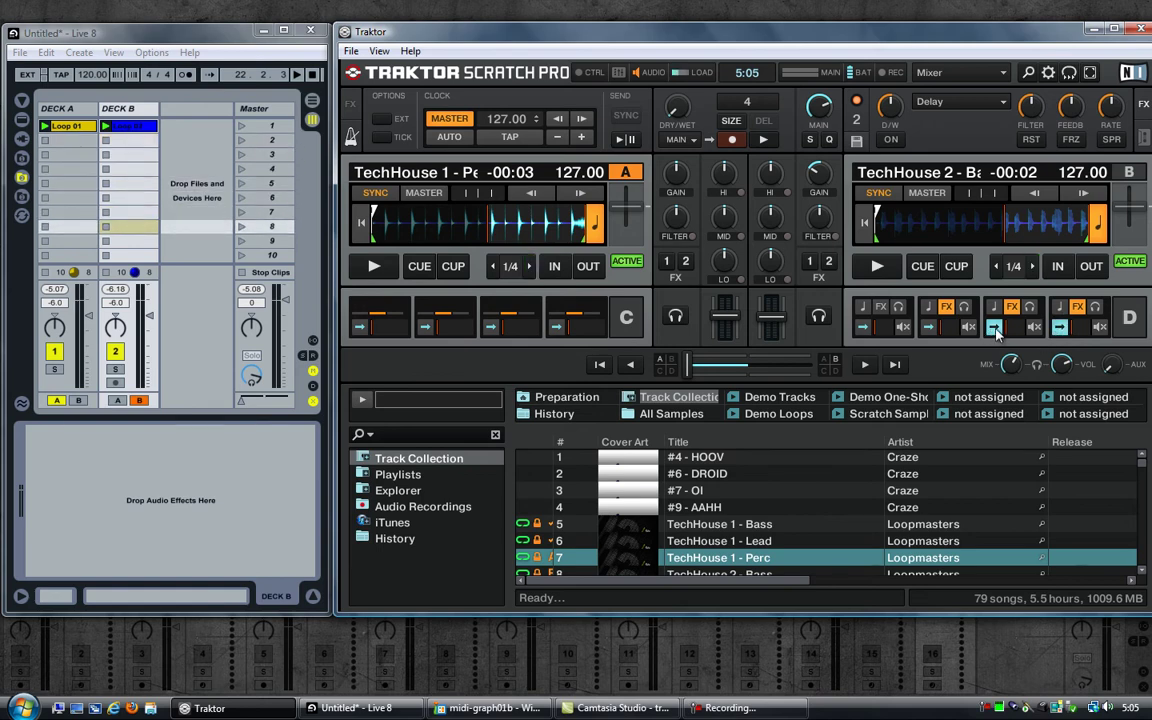
Toggle deck D's sample slot 3 repeatedly to bring Live's scene selection from scene 8 back to scene 1
{"action": "left_click", "coordinate": [994, 327]}
{"action": "left_click", "coordinate": [994, 327]}
{"action": "left_click", "coordinate": [994, 327]}
{"action": "left_click", "coordinate": [994, 327]}
{"action": "left_click", "coordinate": [994, 327]}
{"action": "left_click", "coordinate": [994, 327]}
{"action": "left_click", "coordinate": [994, 327]}
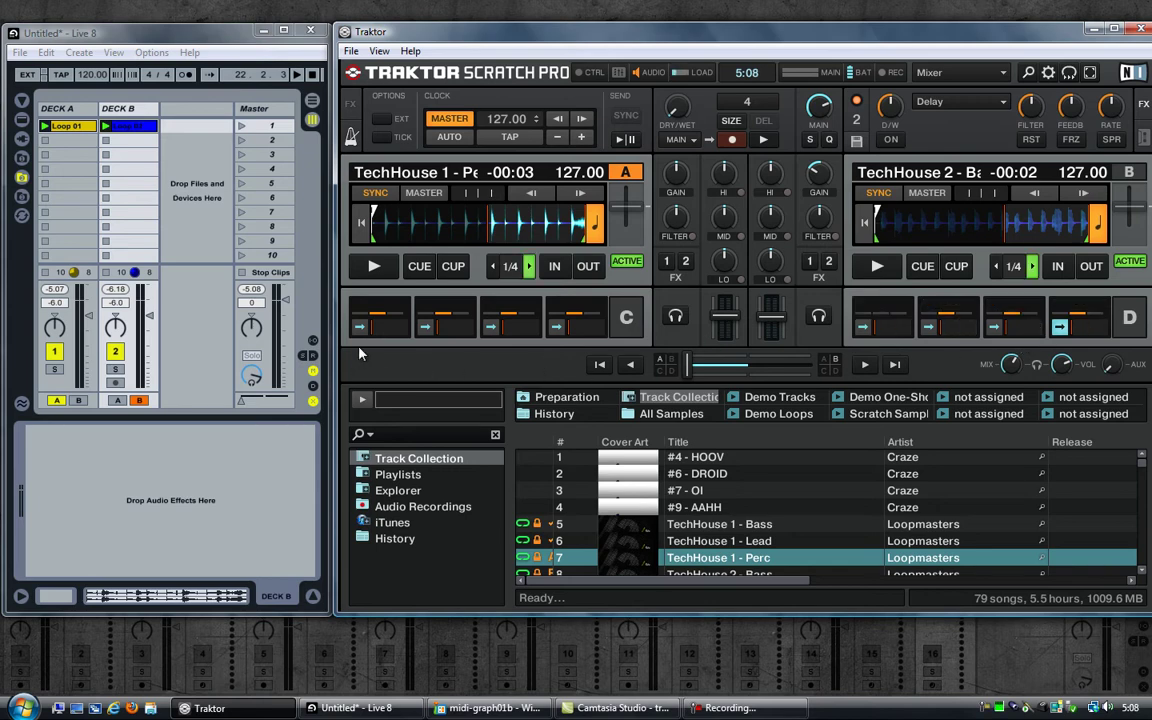
Add a new Sample Deck Deck Play output to the MIDI CLOCK device in Traktor's Controller Manager
{"action": "left_click", "coordinate": [352, 52]}
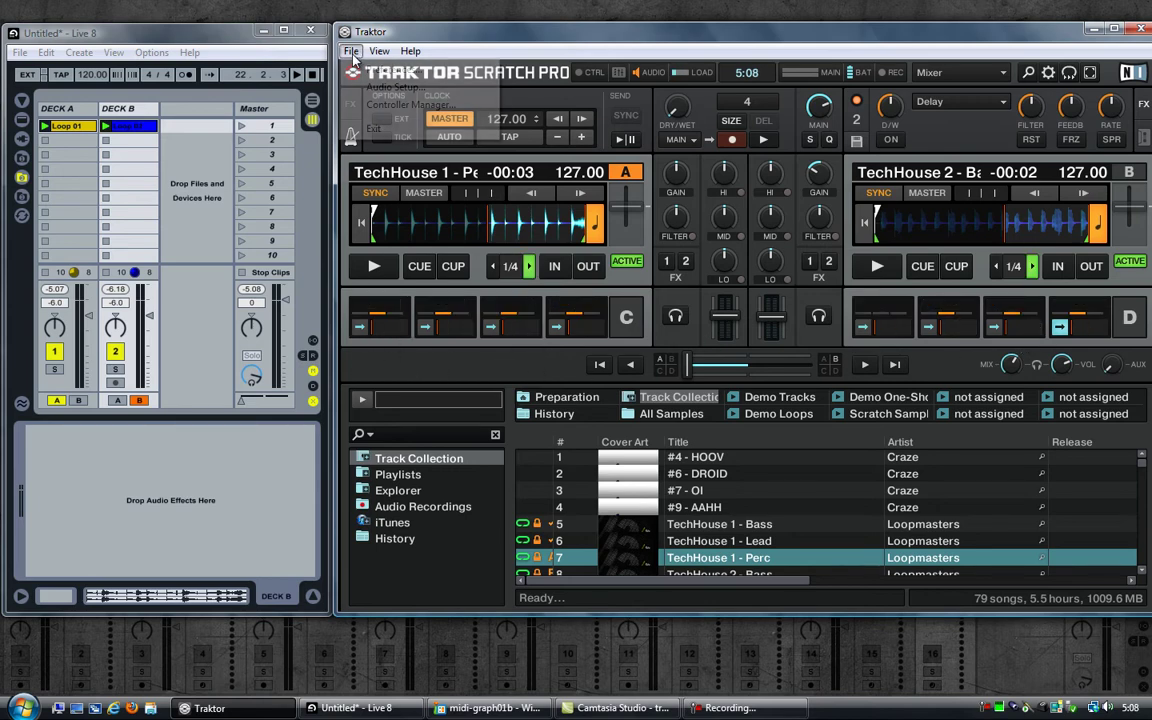
{"action": "left_click", "coordinate": [400, 105]}
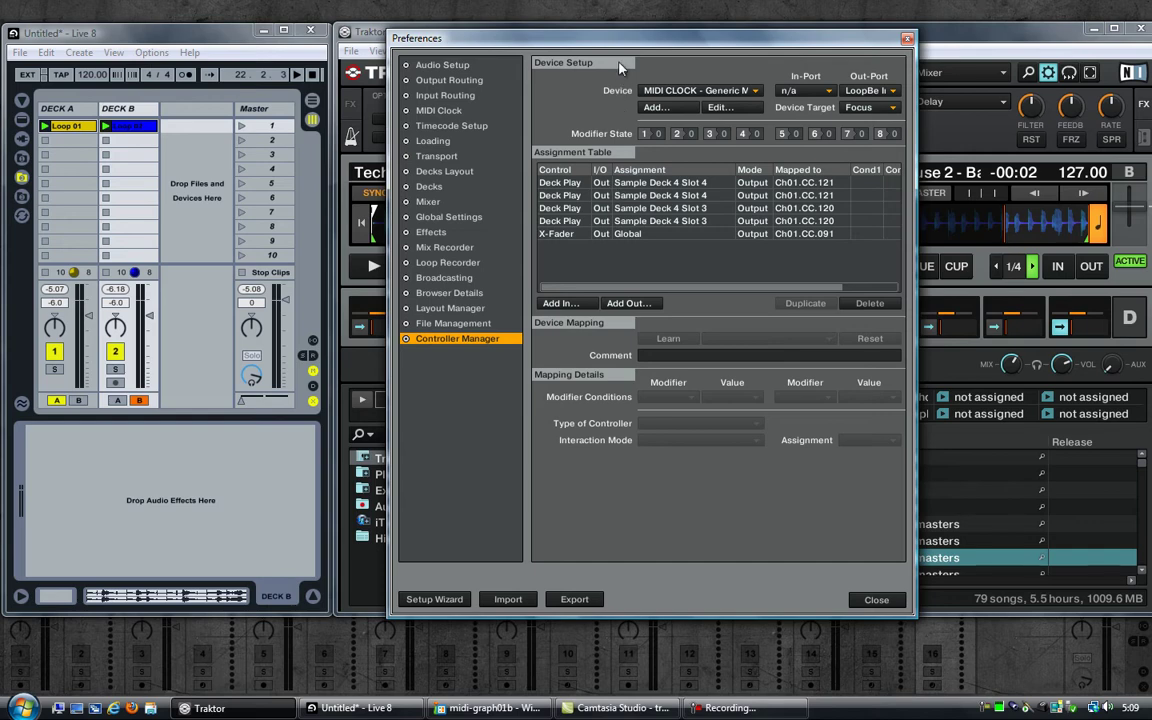
{"action": "left_click_drag", "start_coordinate": [554, 38], "coordinate": [609, 35]}
{"action": "left_click", "coordinate": [677, 304]}
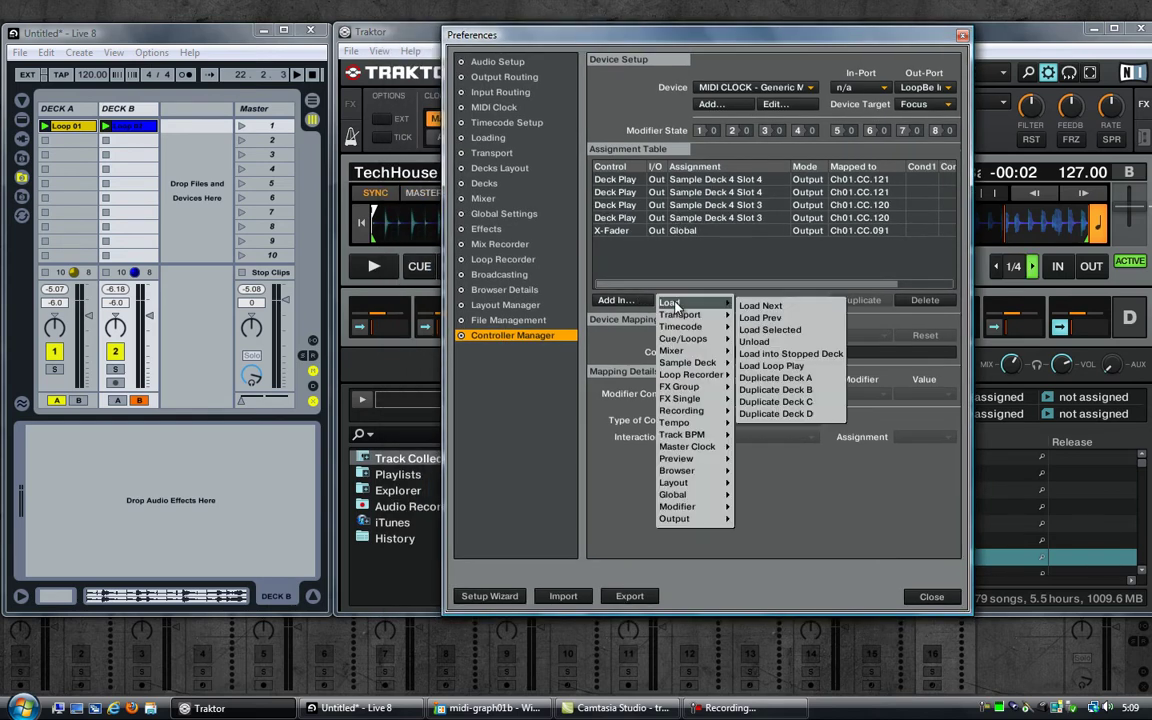
{"action": "mouse_move", "coordinate": [697, 366]}
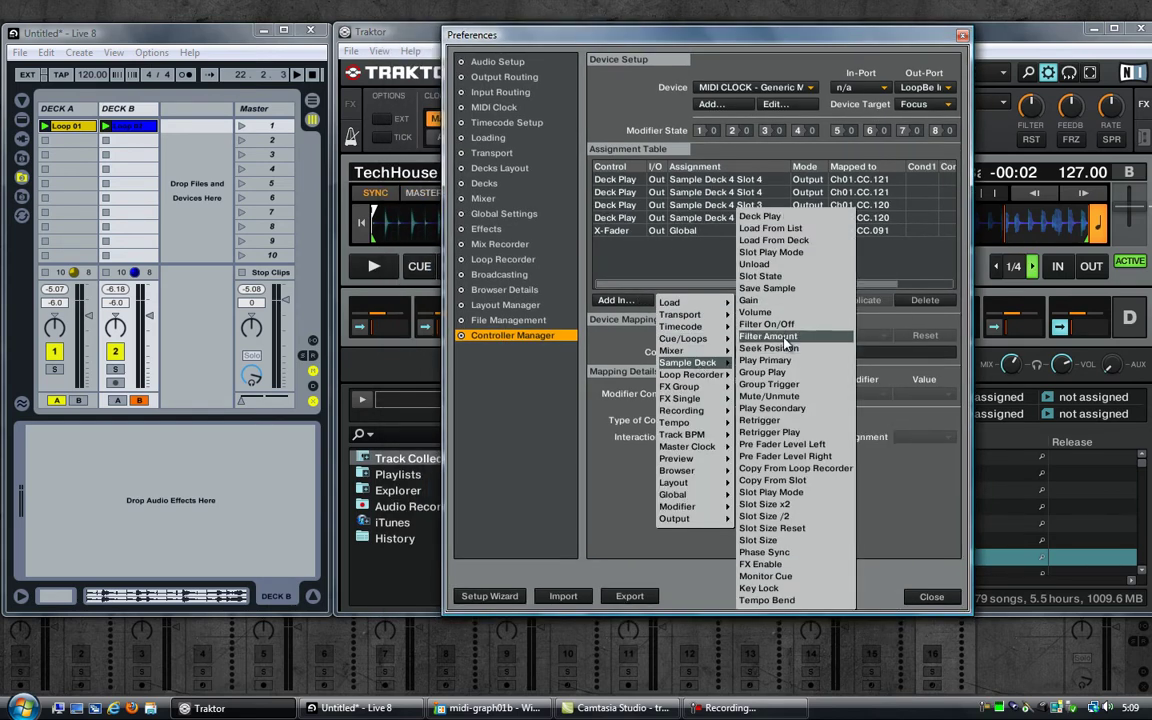
{"action": "left_click", "coordinate": [762, 217]}
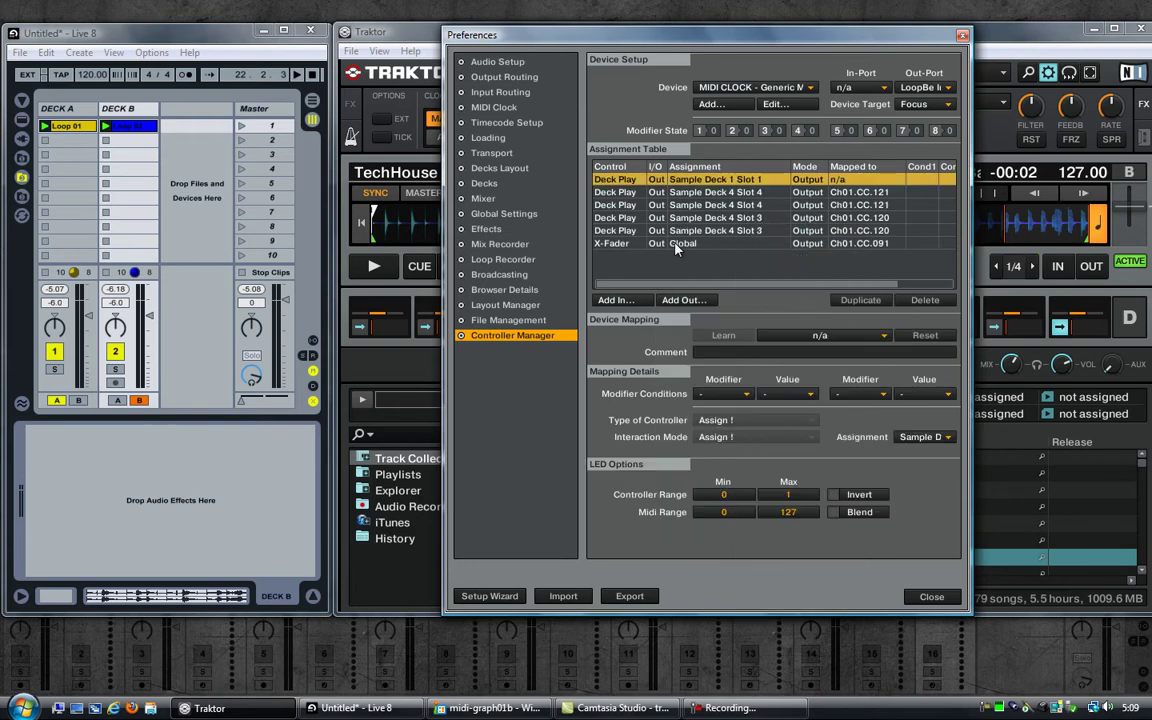
Map the new Deck Play output to Ch01.CC.110 and assign it to Sample Deck 3 Slot 1
{"action": "left_click", "coordinate": [818, 336]}
{"action": "mouse_move", "coordinate": [783, 342]}
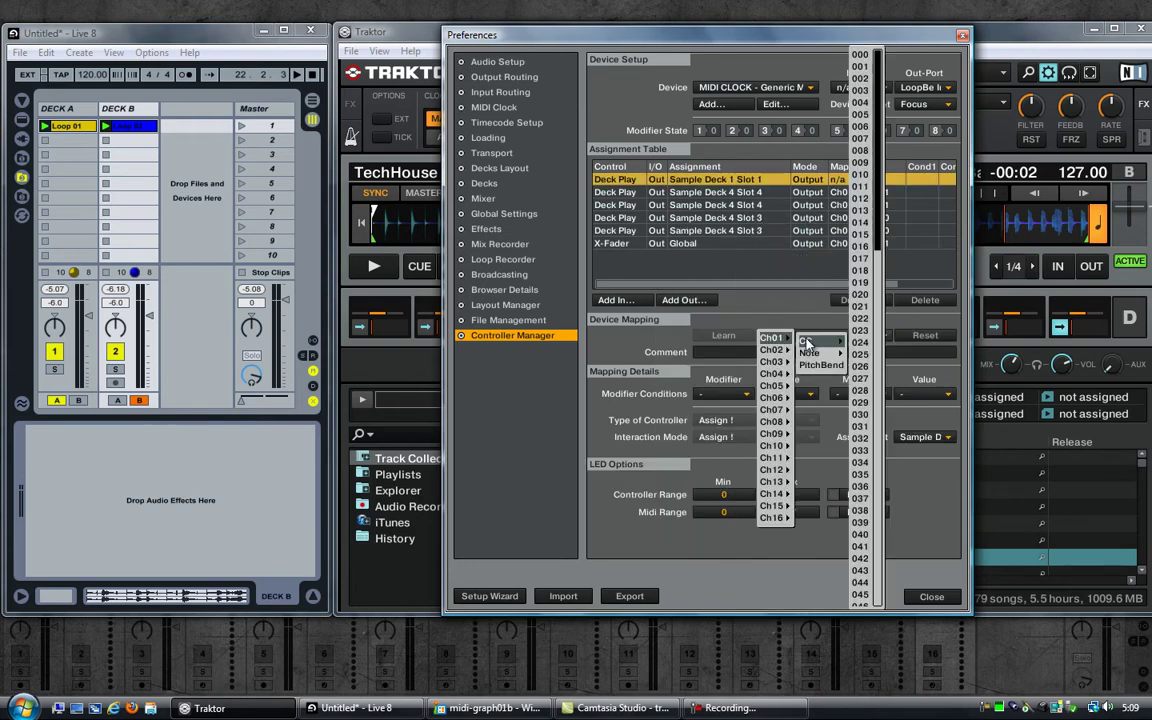
{"action": "scroll", "coordinate": [879, 352], "scroll_direction": "down", "scroll_amount": 10}
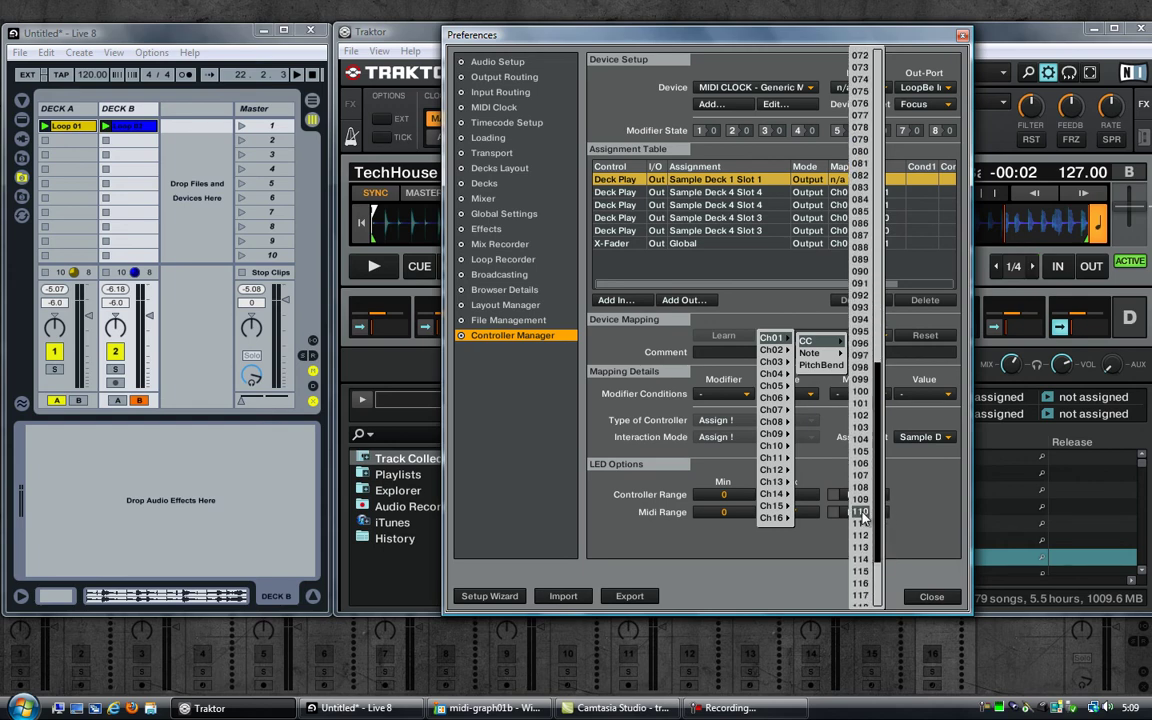
{"action": "left_click", "coordinate": [862, 517]}
{"action": "left_click", "coordinate": [925, 437]}
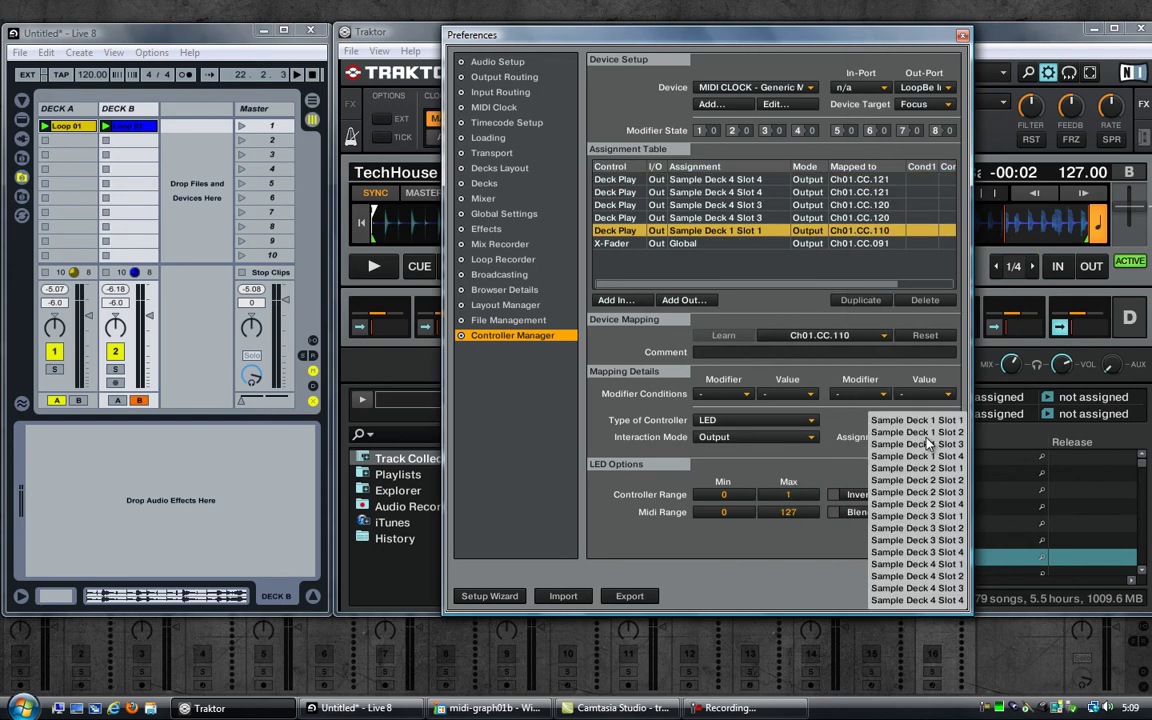
{"action": "left_click", "coordinate": [936, 517]}
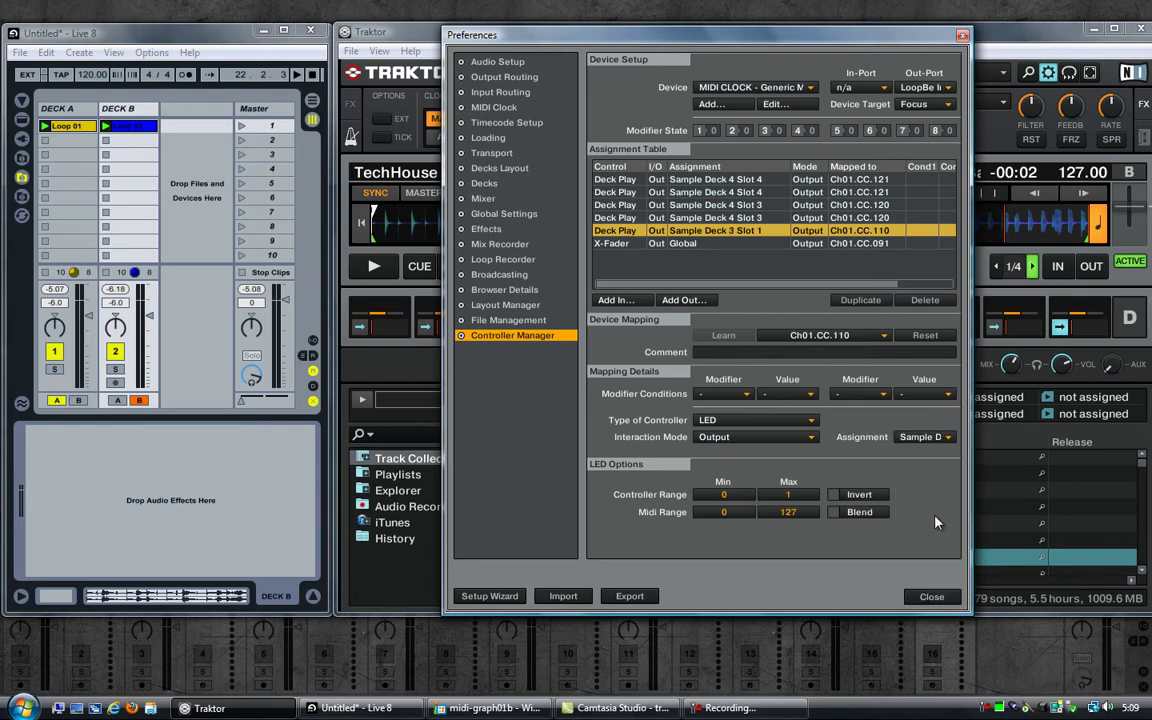
Duplicate the Sample Deck 3 Slot 1 output and set the copy up as an inverted output mapped to Ch01.CC.110
{"action": "left_click", "coordinate": [864, 301]}
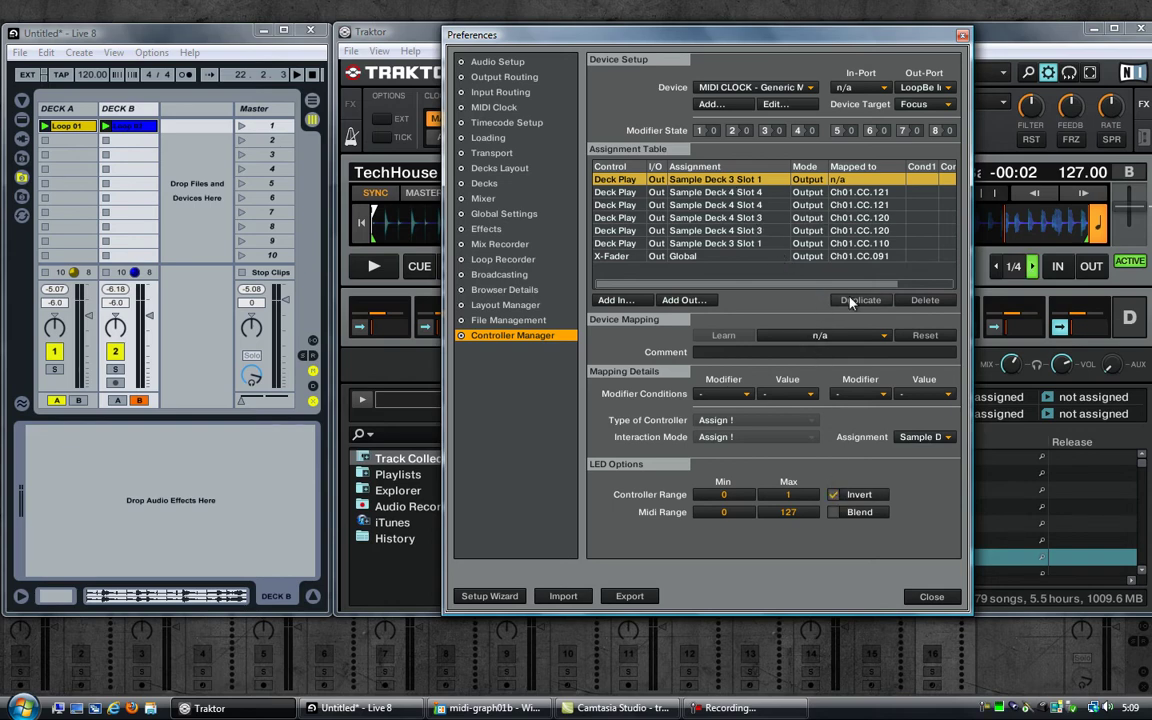
{"action": "left_click", "coordinate": [765, 336]}
{"action": "mouse_move", "coordinate": [777, 338]}
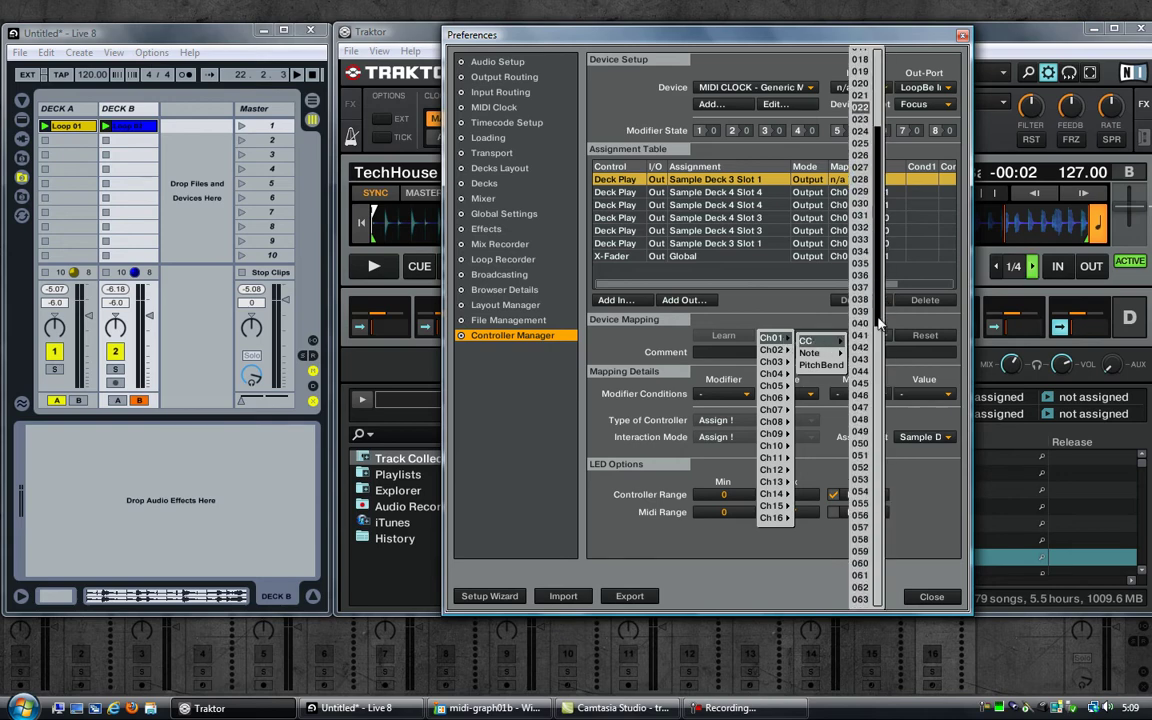
{"action": "left_click", "coordinate": [787, 525]}
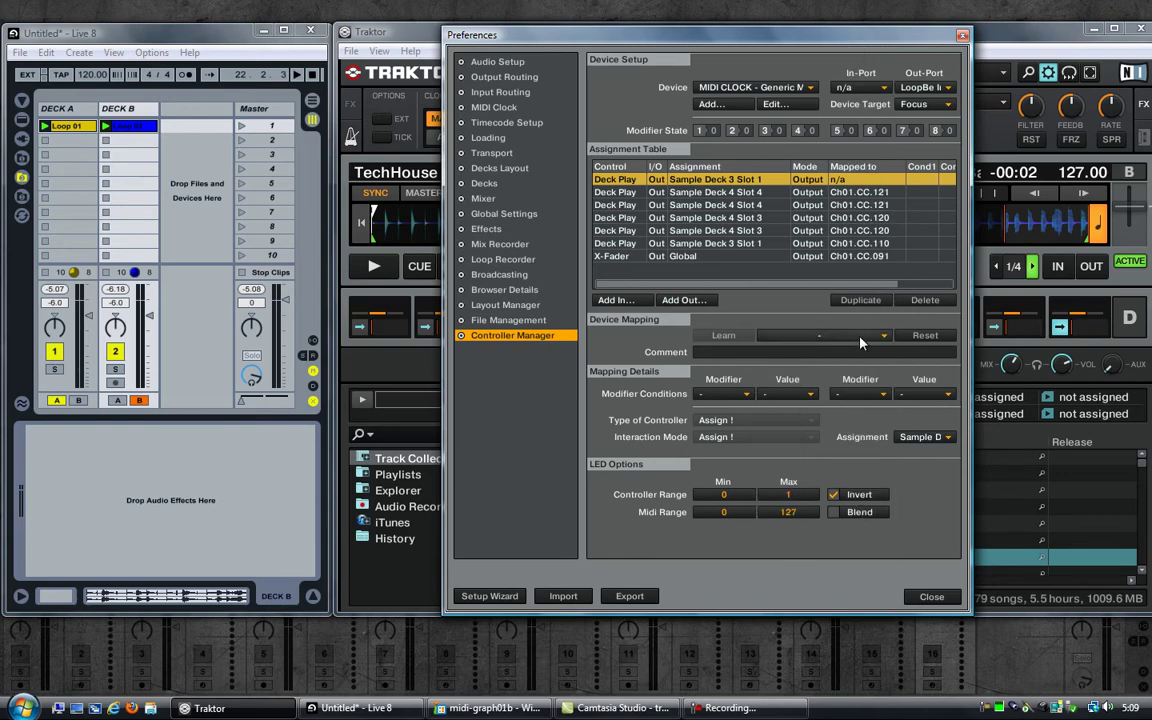
{"action": "left_click", "coordinate": [772, 336]}
{"action": "mouse_move", "coordinate": [777, 338]}
{"action": "mouse_move", "coordinate": [828, 344]}
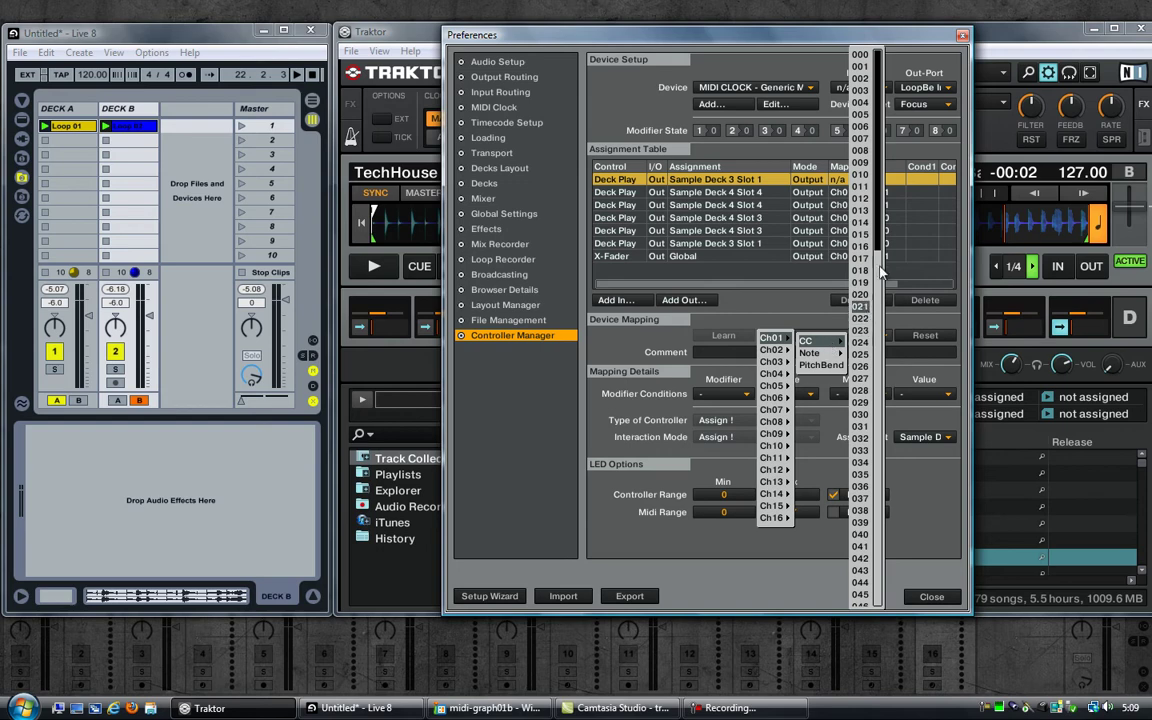
{"action": "scroll", "coordinate": [876, 582], "scroll_direction": "down", "scroll_amount": 20}
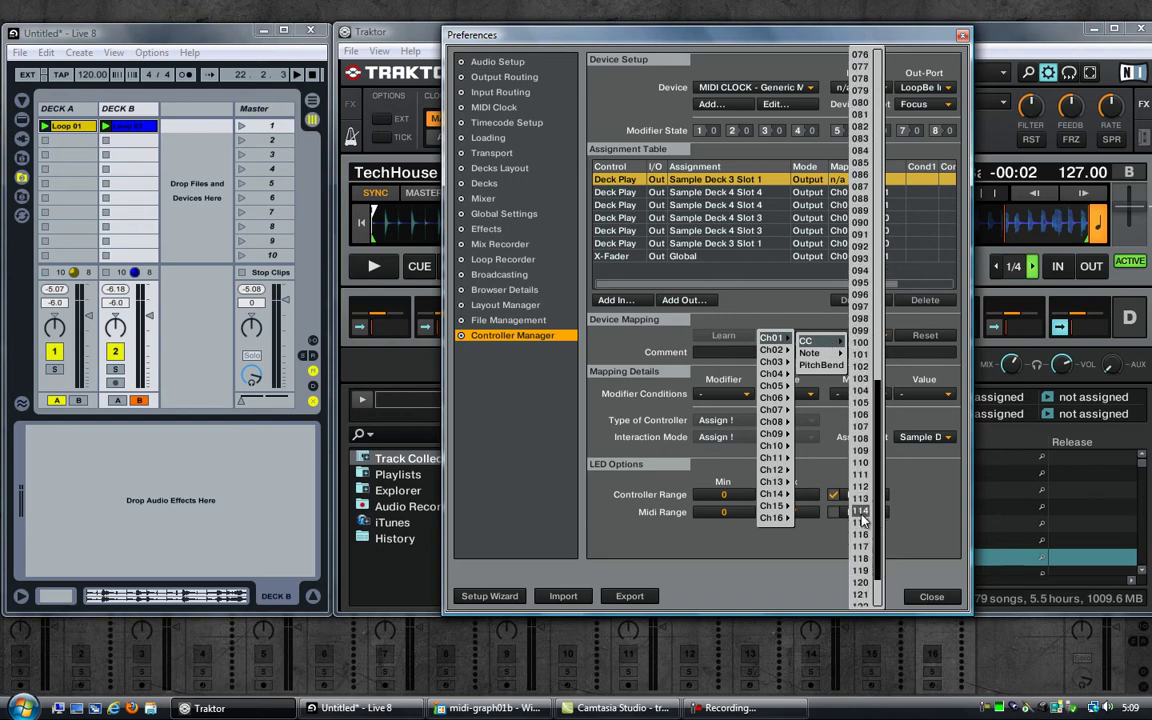
{"action": "left_click", "coordinate": [860, 460]}
{"action": "left_click", "coordinate": [833, 494]}
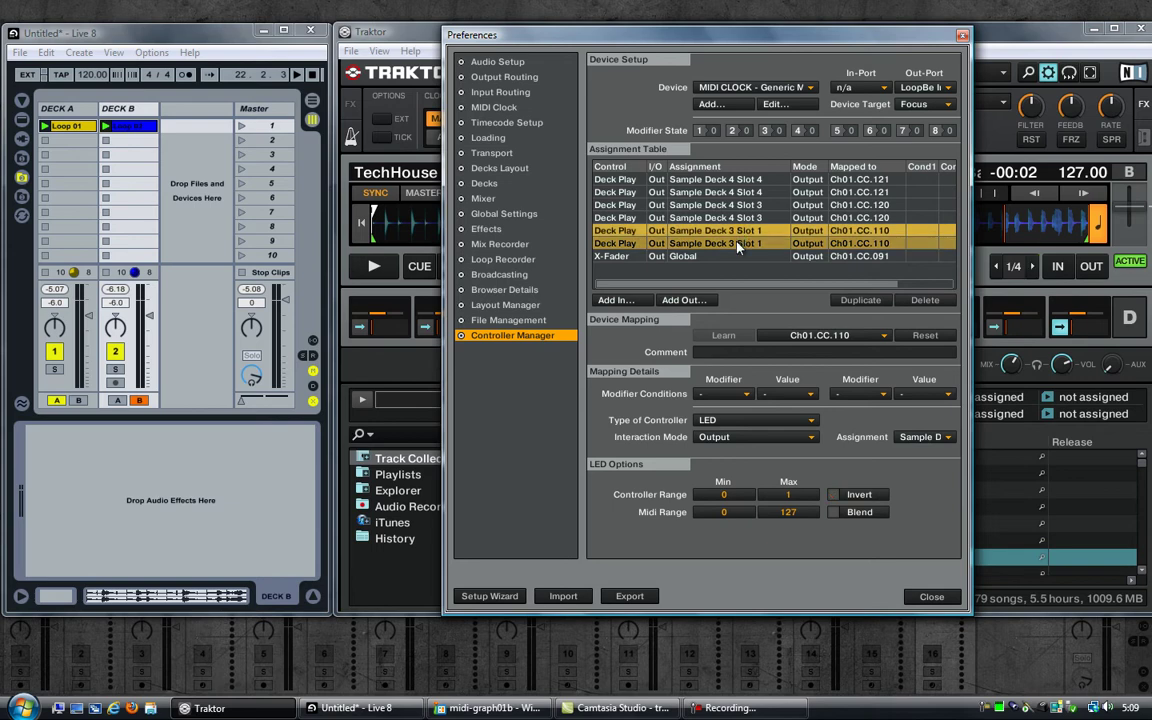
Duplicate the inverted Slot 1 output, assign the copy to Sample Deck 3 Slot 2 and map it to Ch01.CC.111
{"action": "left_click", "coordinate": [740, 246]}
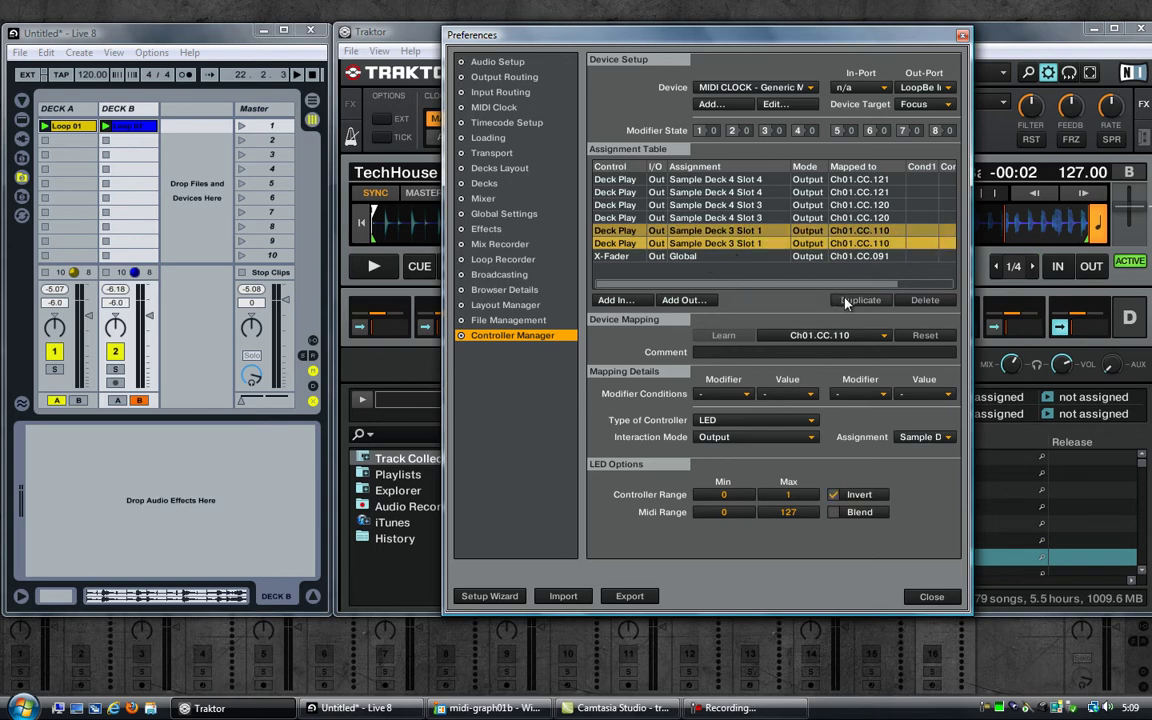
{"action": "left_click", "coordinate": [761, 266]}
{"action": "left_click", "coordinate": [907, 436]}
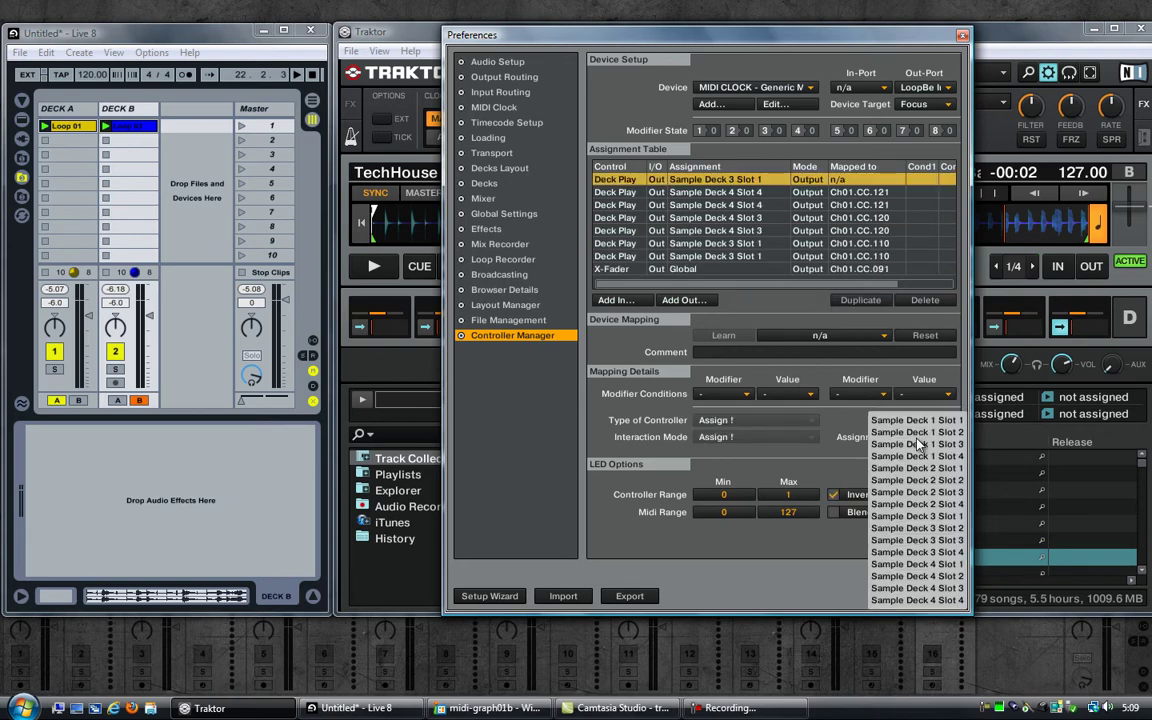
{"action": "left_click", "coordinate": [915, 530]}
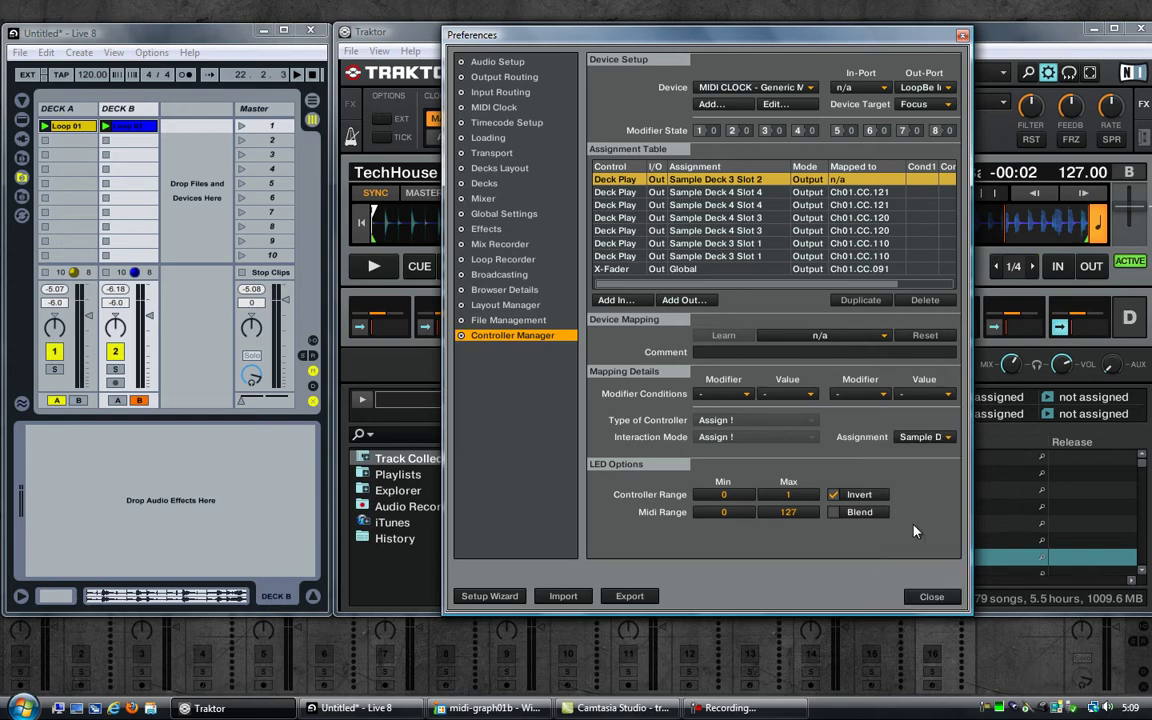
{"action": "left_click", "coordinate": [820, 336]}
{"action": "mouse_move", "coordinate": [812, 344]}
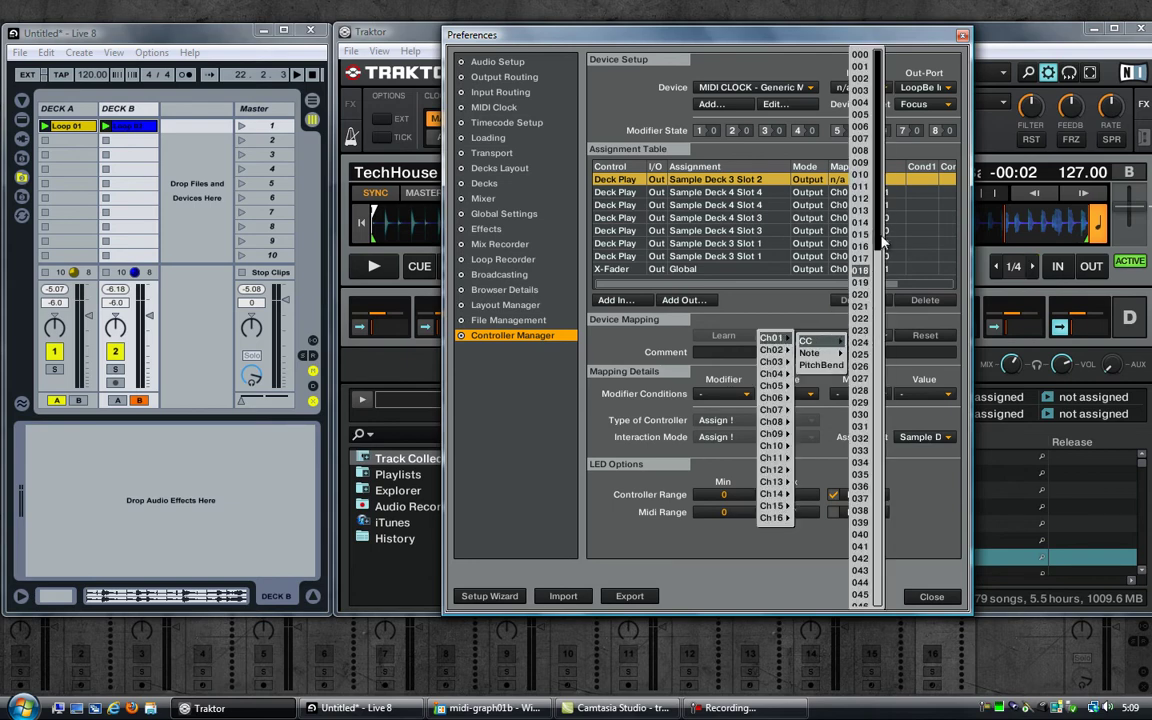
{"action": "scroll", "coordinate": [880, 347], "scroll_direction": "down", "scroll_amount": 5}
{"action": "scroll", "coordinate": [880, 347], "scroll_direction": "down", "scroll_amount": 15}
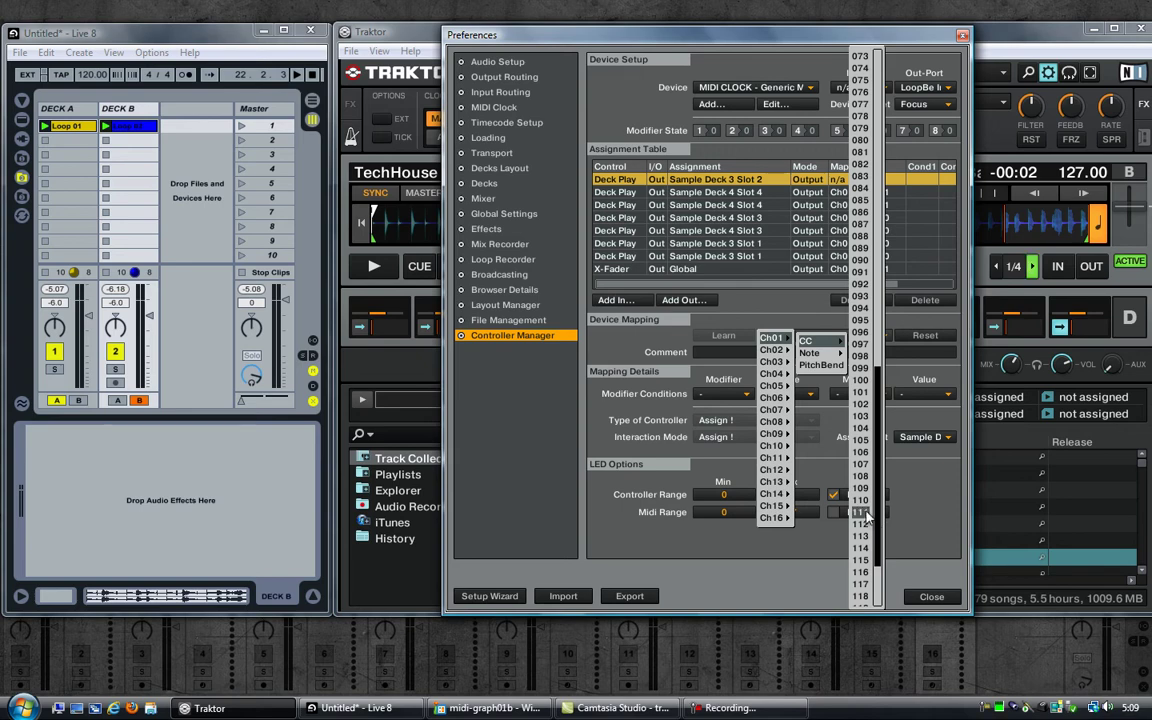
{"action": "left_click", "coordinate": [860, 512]}
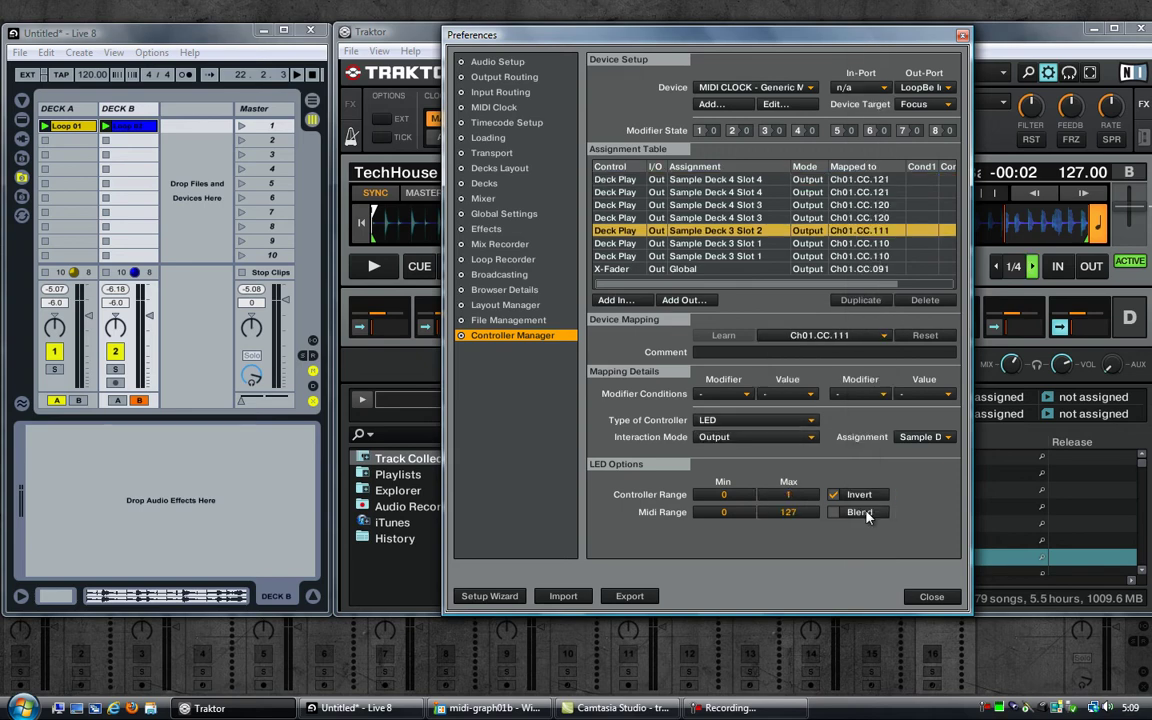
Duplicate the Sample Deck 3 Slot 2 output, map the copy to Ch01.CC.111 and turn off its Invert option
{"action": "left_click", "coordinate": [860, 300]}
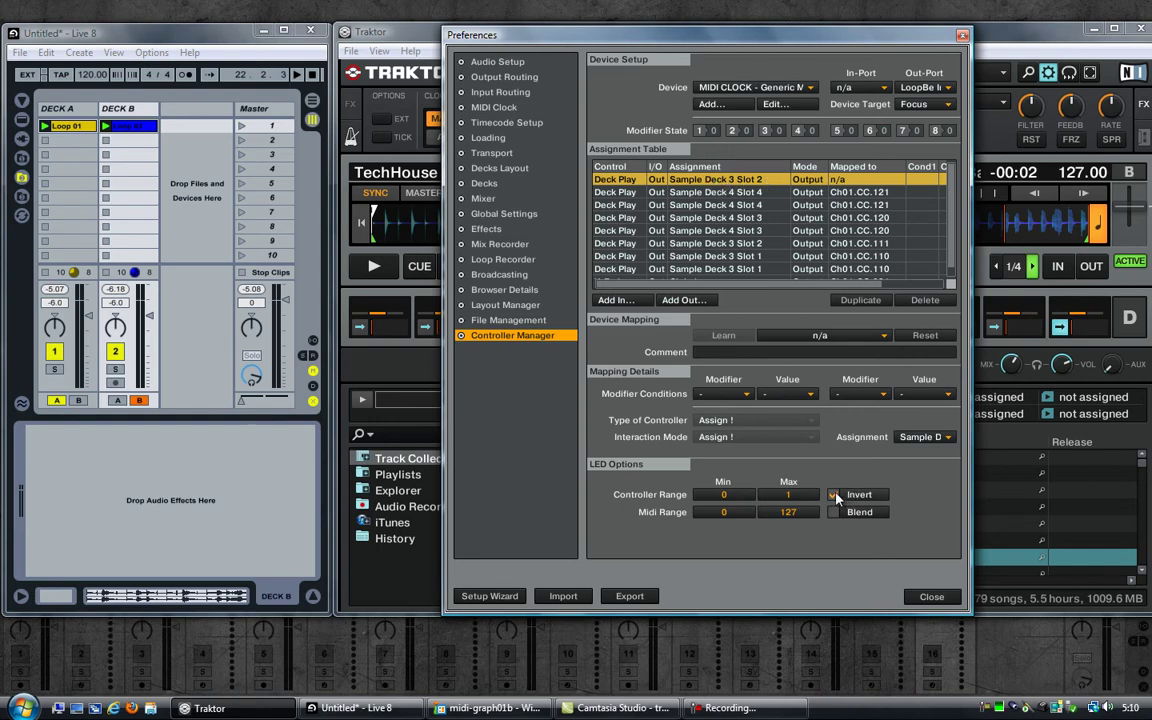
{"action": "left_click", "coordinate": [820, 336]}
{"action": "mouse_move", "coordinate": [788, 338]}
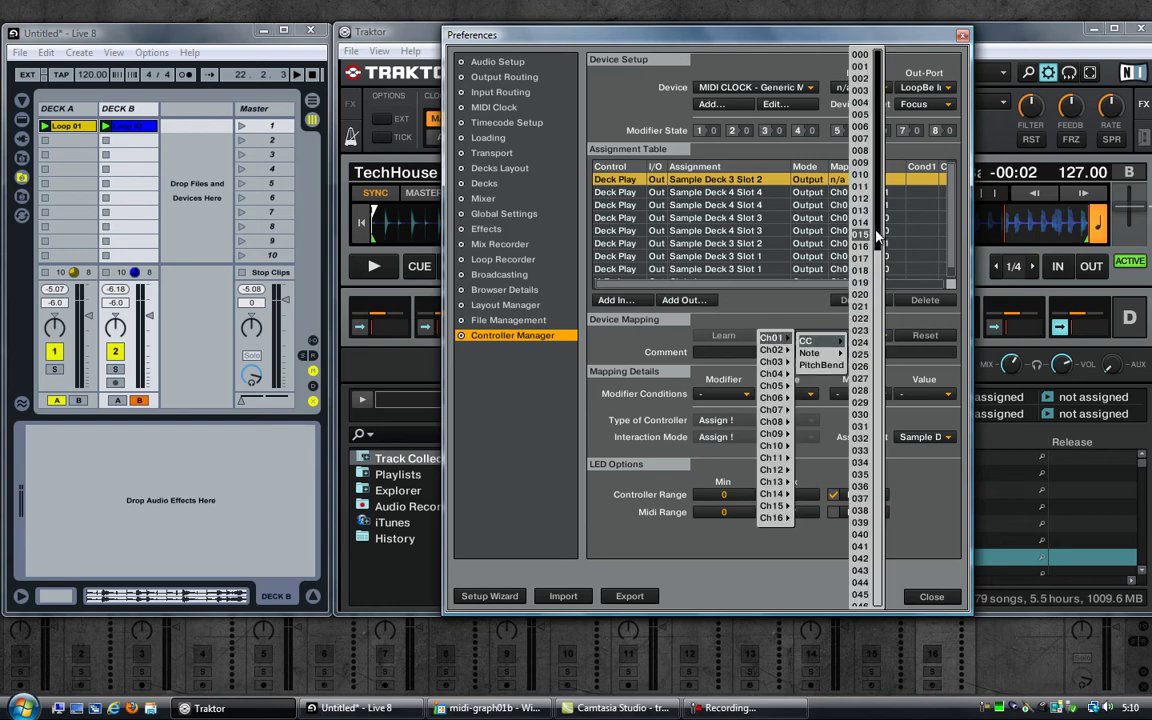
{"action": "left_click_drag", "start_coordinate": [881, 230], "coordinate": [873, 560]}
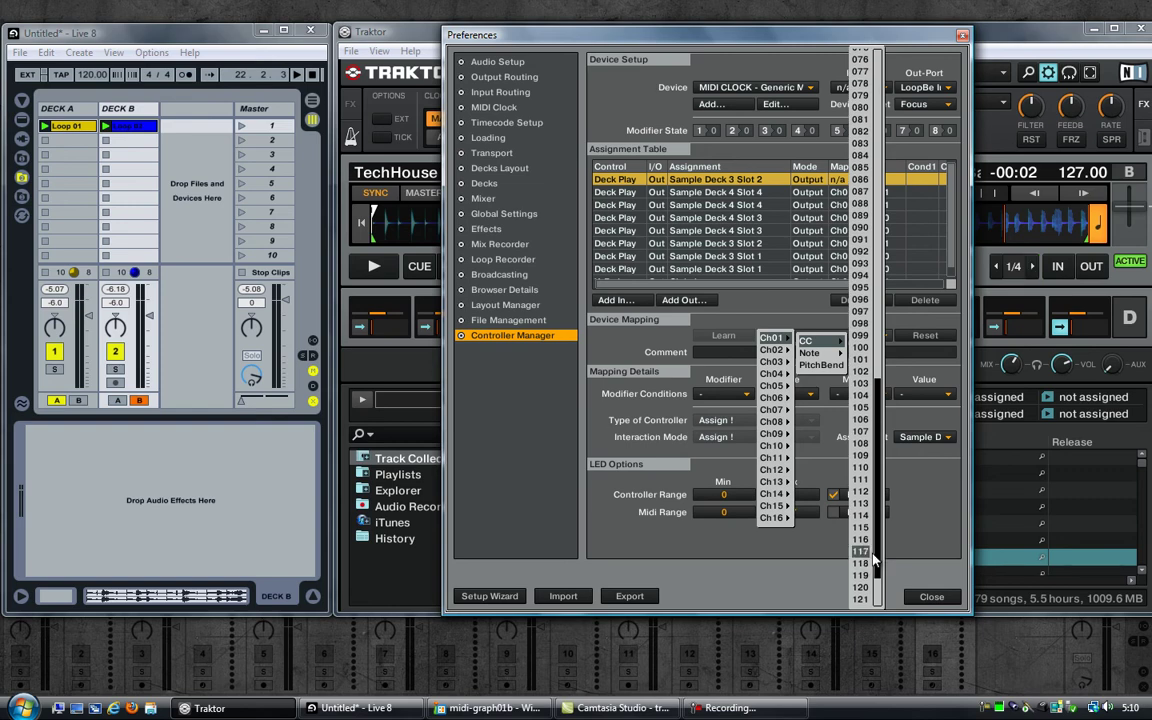
{"action": "left_click", "coordinate": [864, 481]}
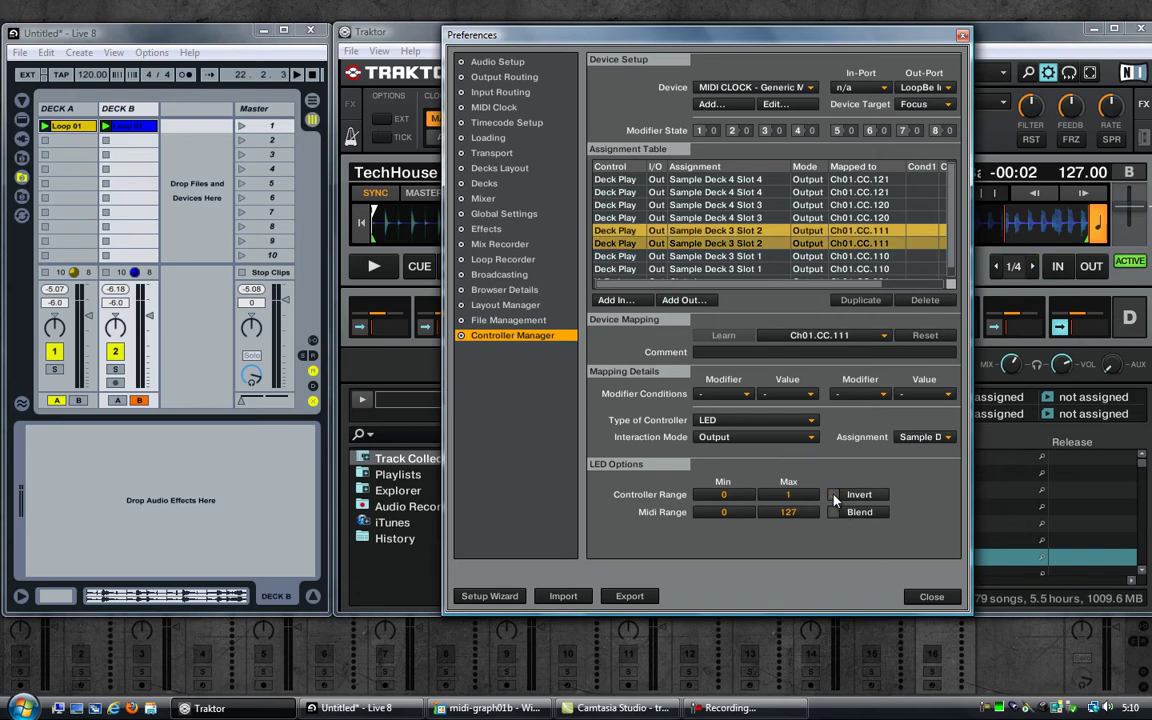
Check the Invert option on the paired Sample Deck 3 Slot 1 outputs and close Preferences
{"action": "left_click", "coordinate": [729, 258]}
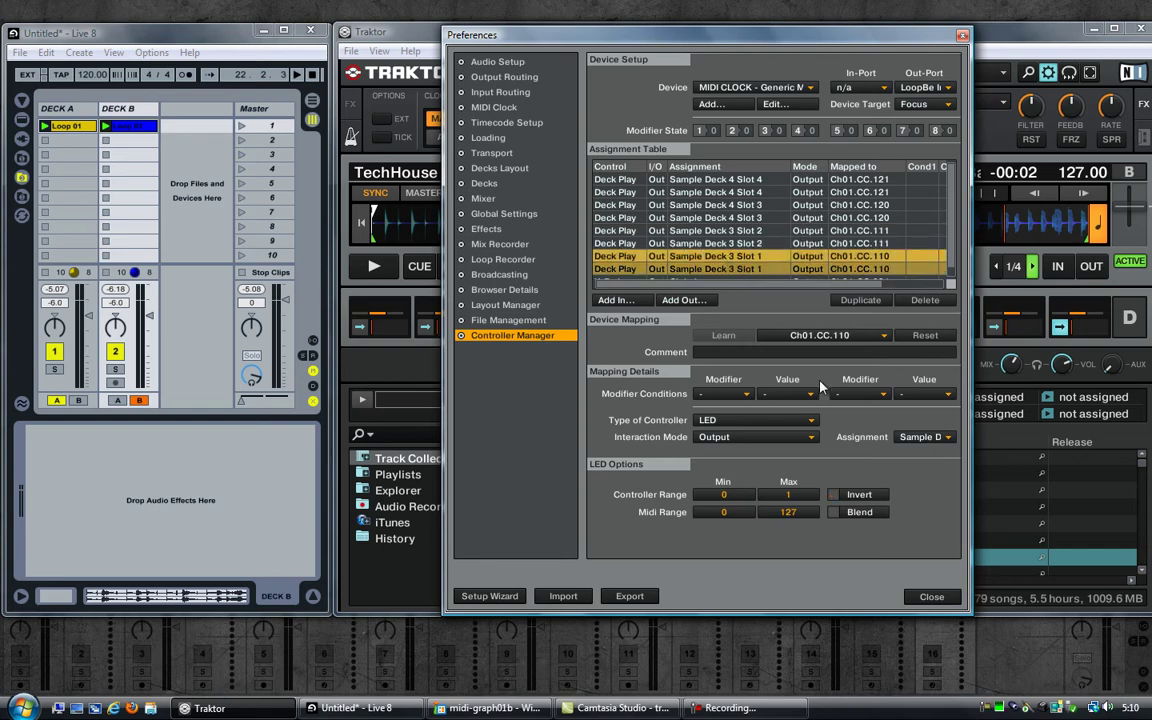
{"action": "left_click", "coordinate": [833, 494]}
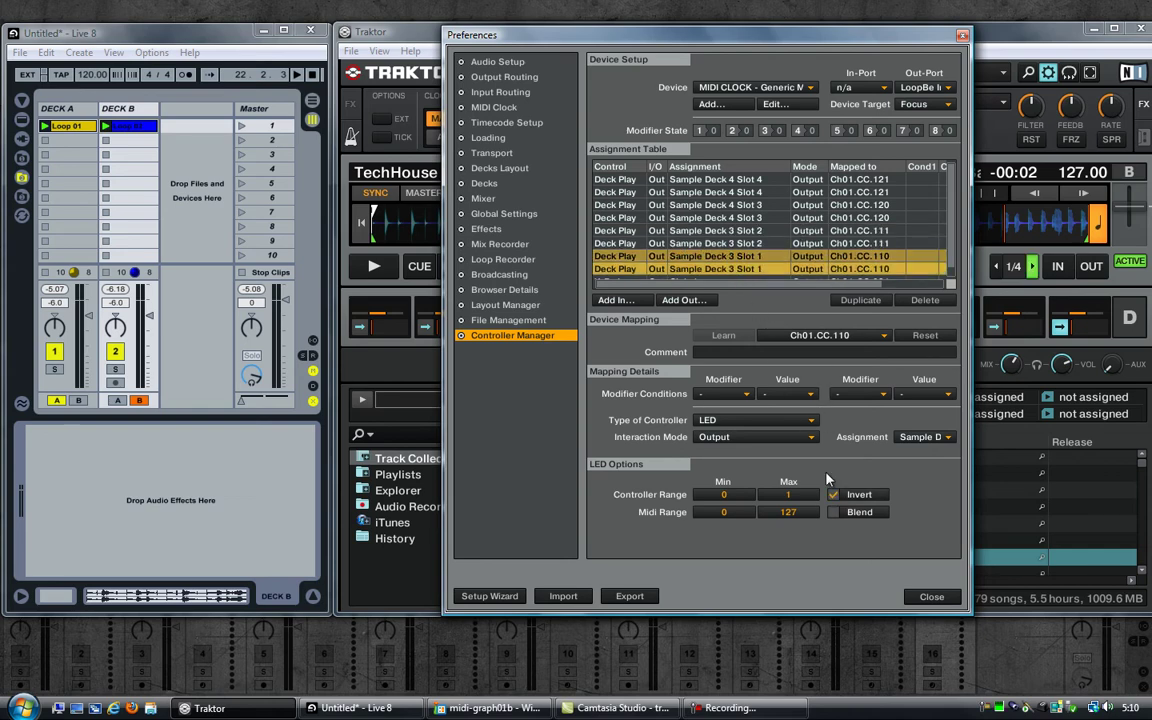
{"action": "left_click", "coordinate": [930, 596]}
Switch to Ableton Live and MIDI-map DECK A's Track Launch to CC 110 by triggering Traktor's deck C sample slot 1
{"action": "key", "text": "super+Tab"}
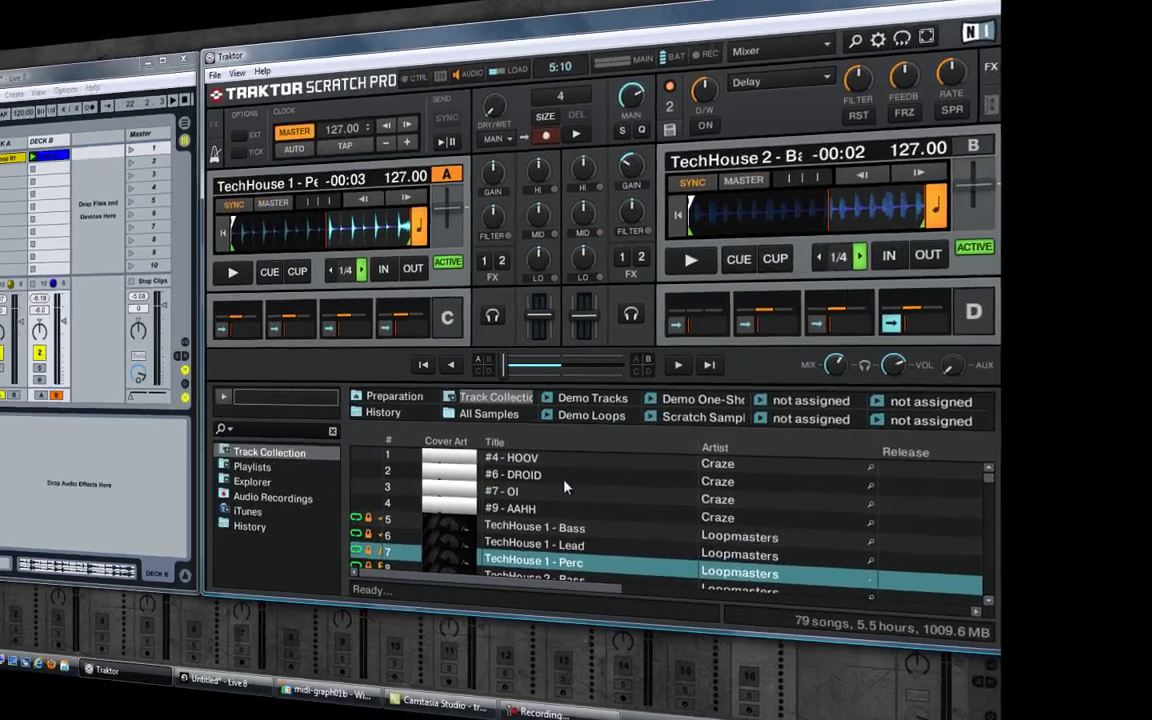
{"action": "key", "text": "super+Tab"}
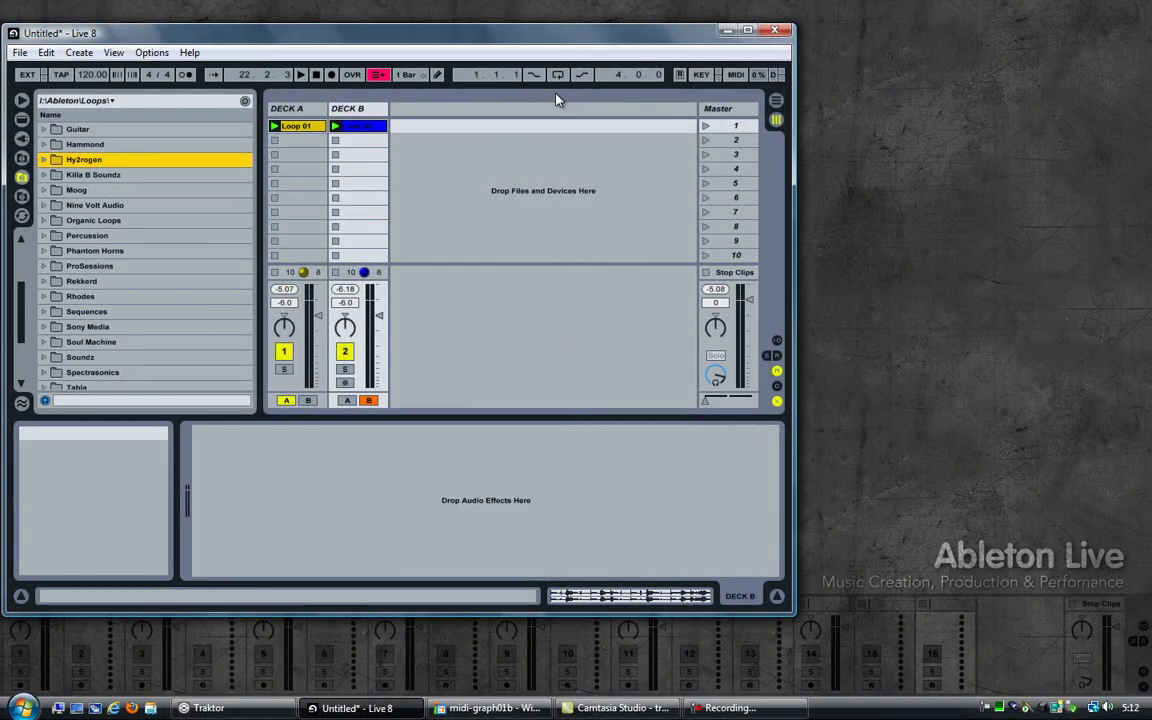
{"action": "left_click", "coordinate": [734, 76]}
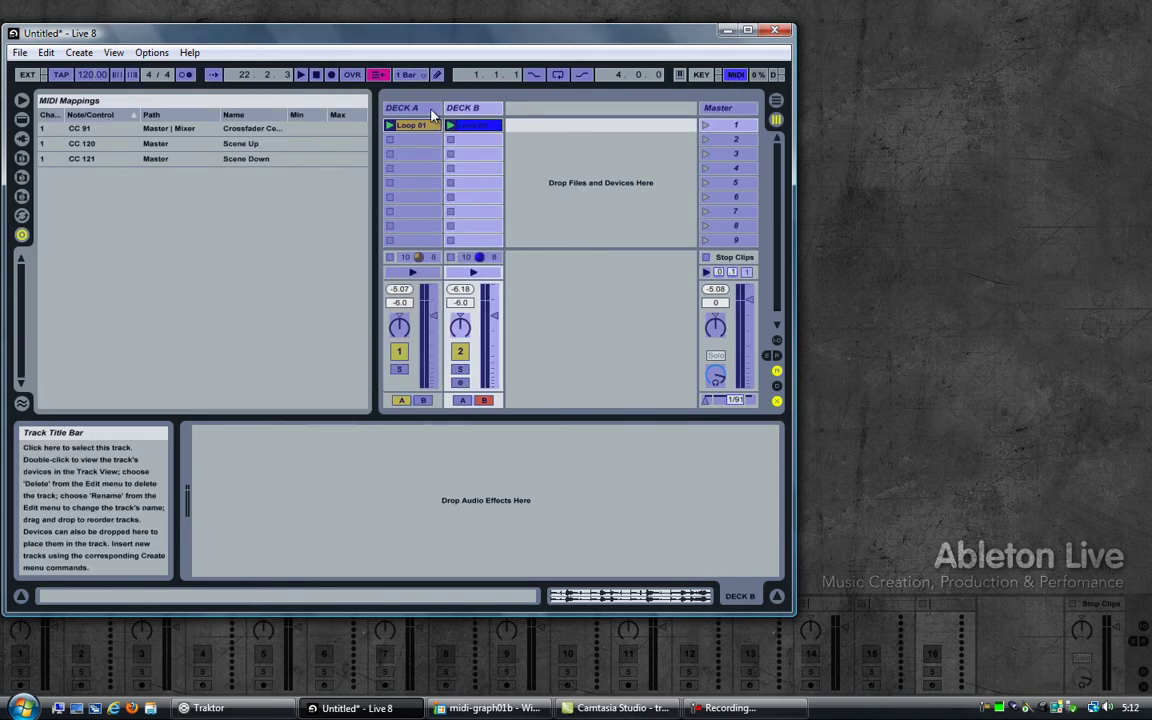
{"action": "left_click", "coordinate": [412, 276]}
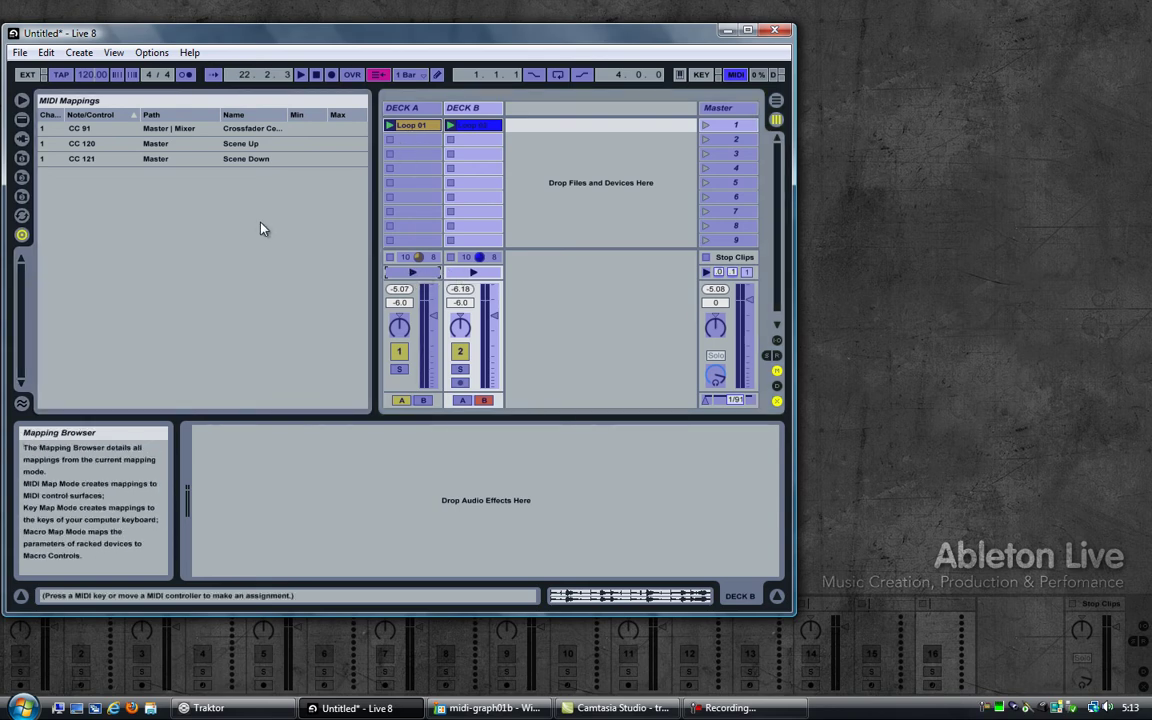
{"action": "left_click", "coordinate": [237, 707]}
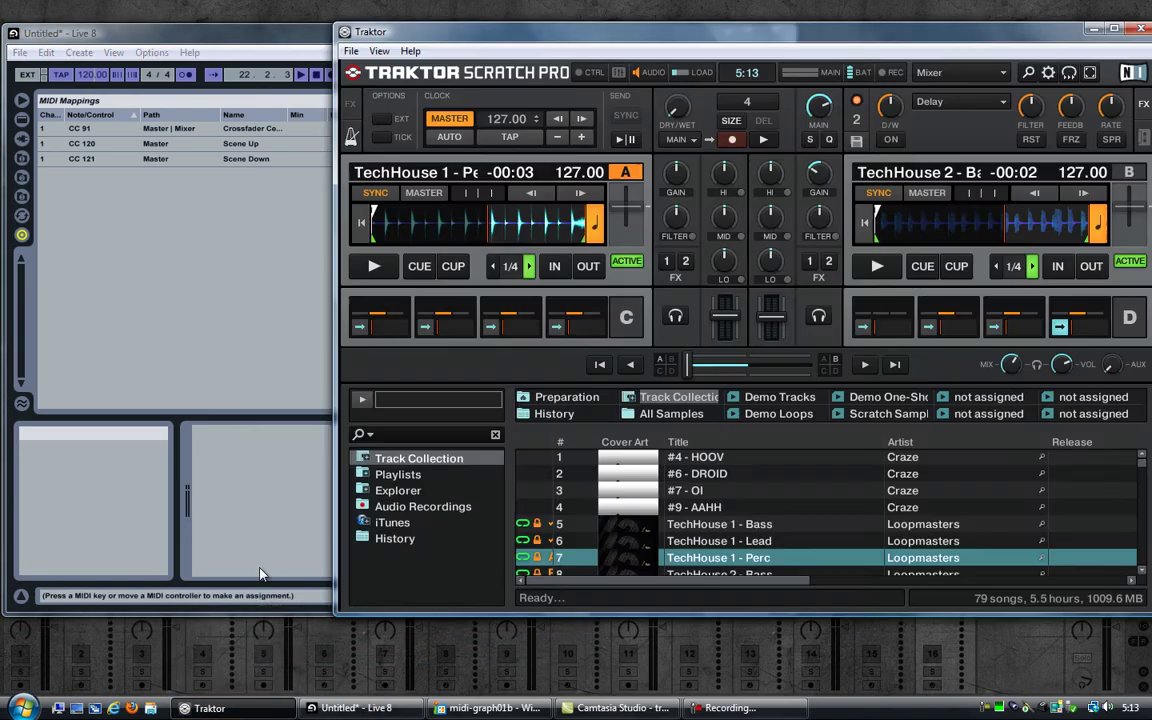
{"action": "left_click", "coordinate": [362, 330]}
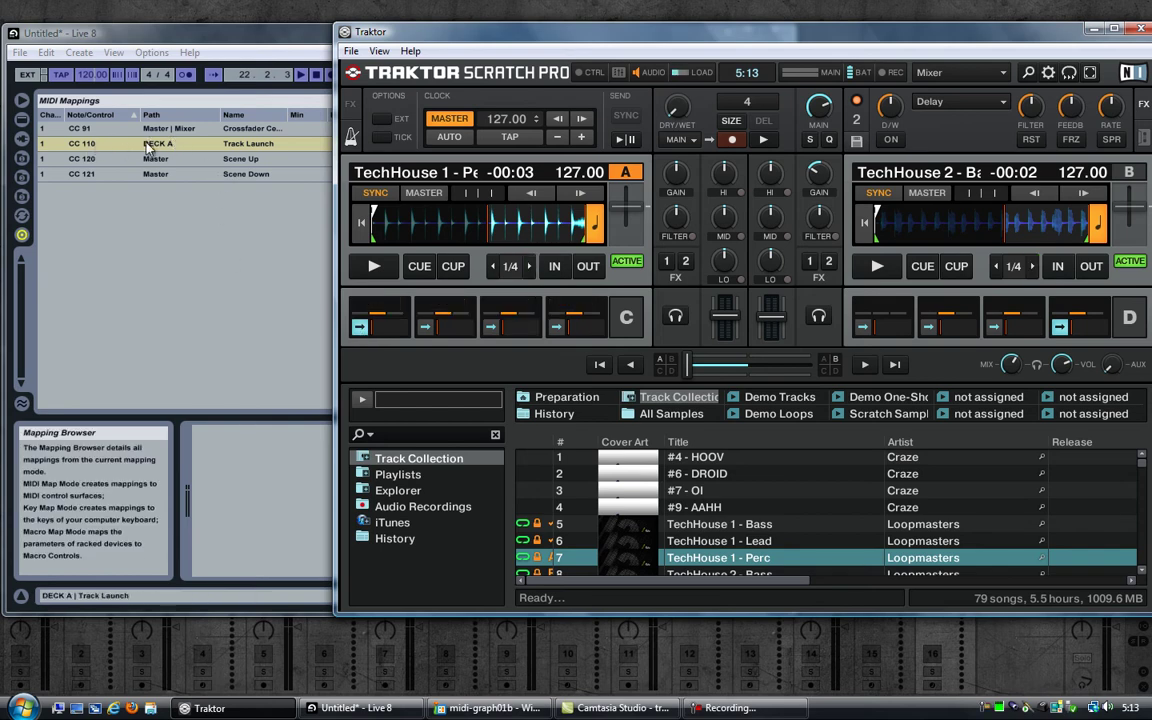
Map DECK B's Track Launch in Live to CC 111 by triggering Traktor's deck C sample slot 2
{"action": "left_click", "coordinate": [213, 42]}
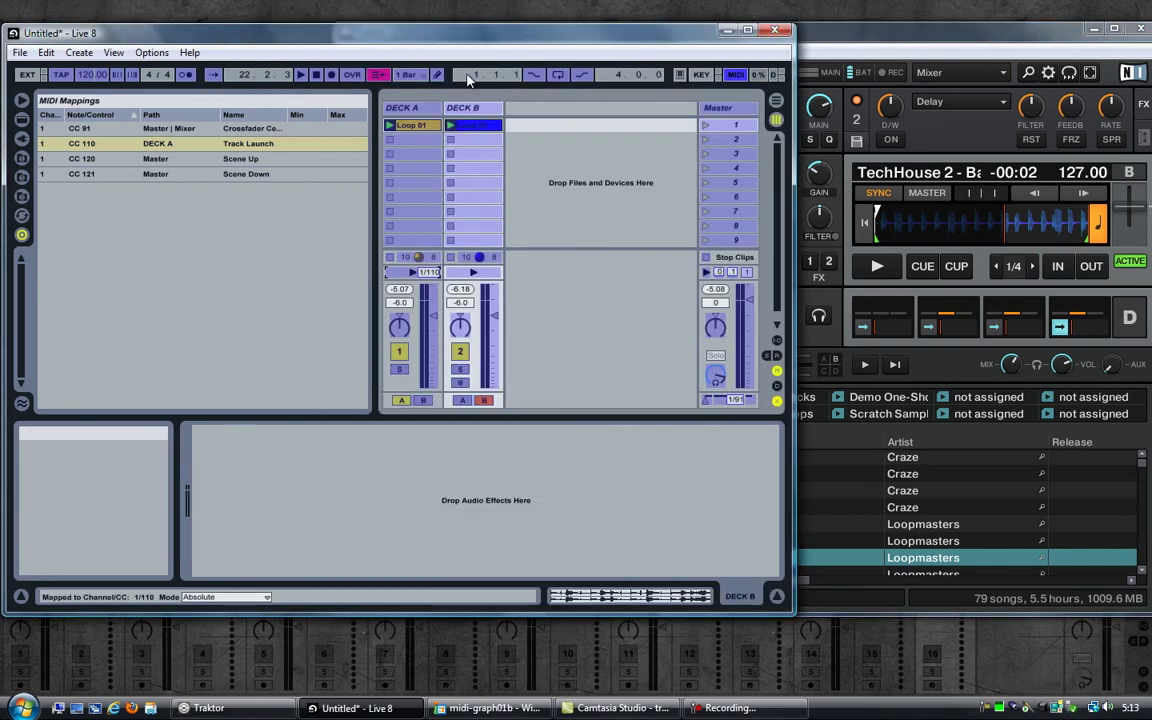
{"action": "left_click", "coordinate": [481, 276]}
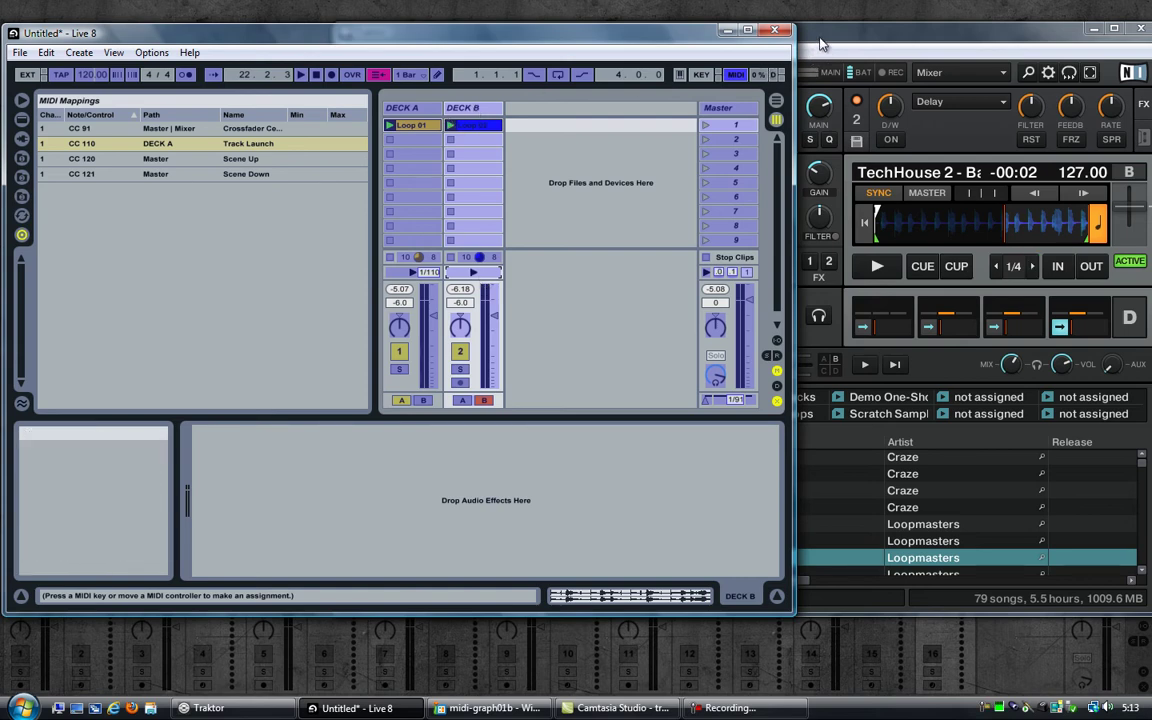
{"action": "left_click", "coordinate": [208, 708]}
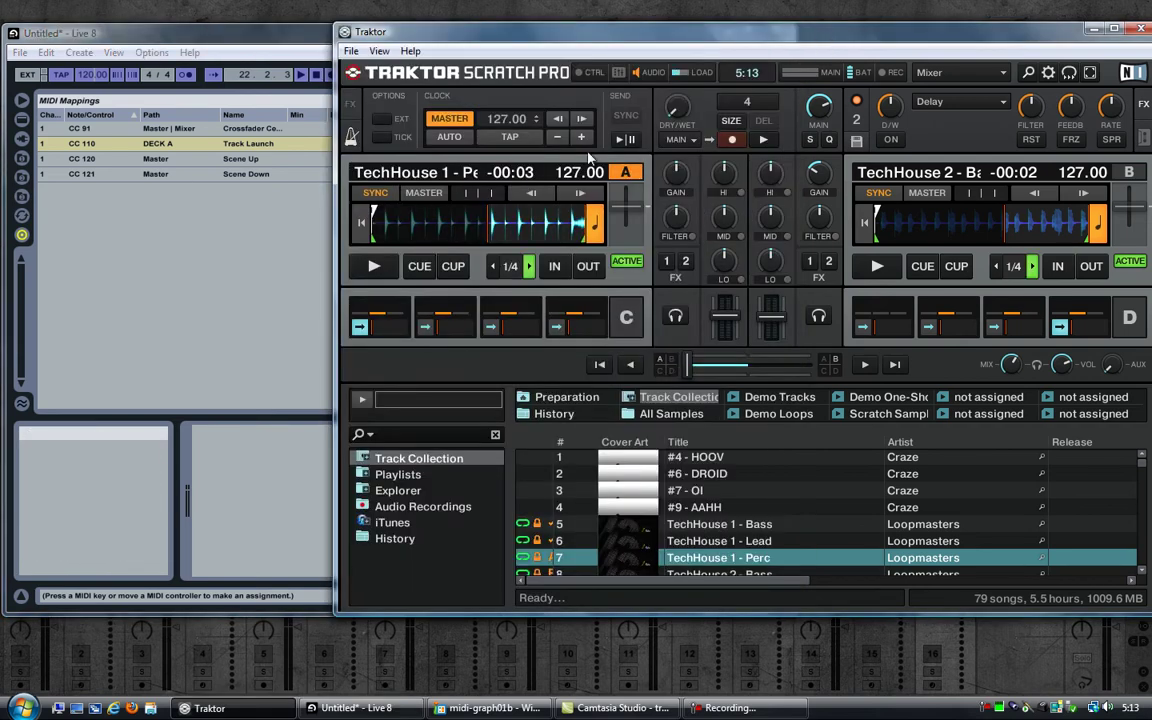
{"action": "left_click", "coordinate": [427, 333]}
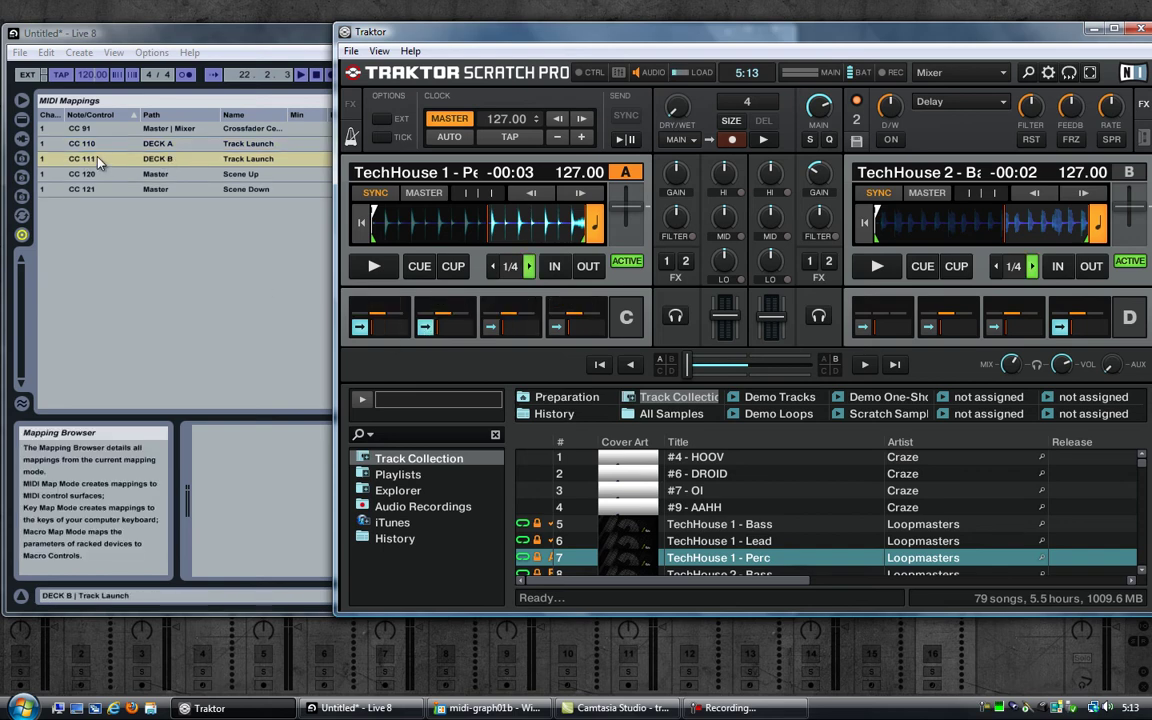
Leave Live's MIDI map mode, hide the browser and narrow the Live window so it fits beside Traktor
{"action": "left_click", "coordinate": [237, 33]}
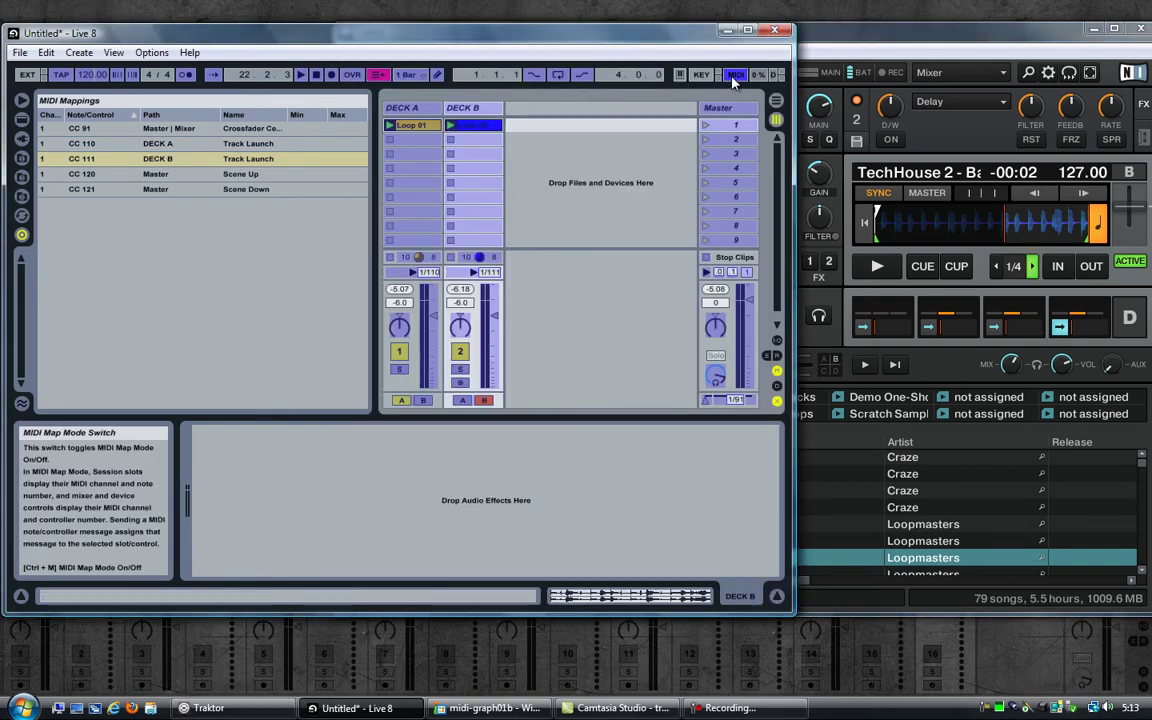
{"action": "left_click", "coordinate": [735, 74]}
{"action": "left_click", "coordinate": [21, 100]}
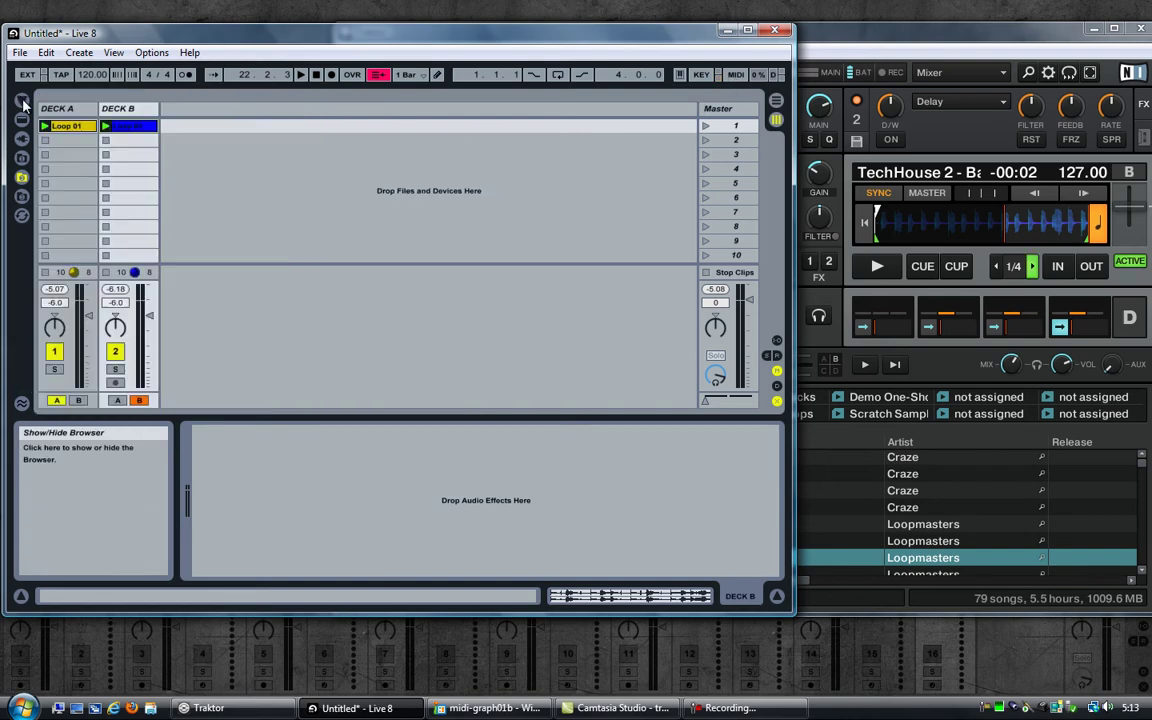
{"action": "left_click_drag", "start_coordinate": [791, 150], "coordinate": [339, 150]}
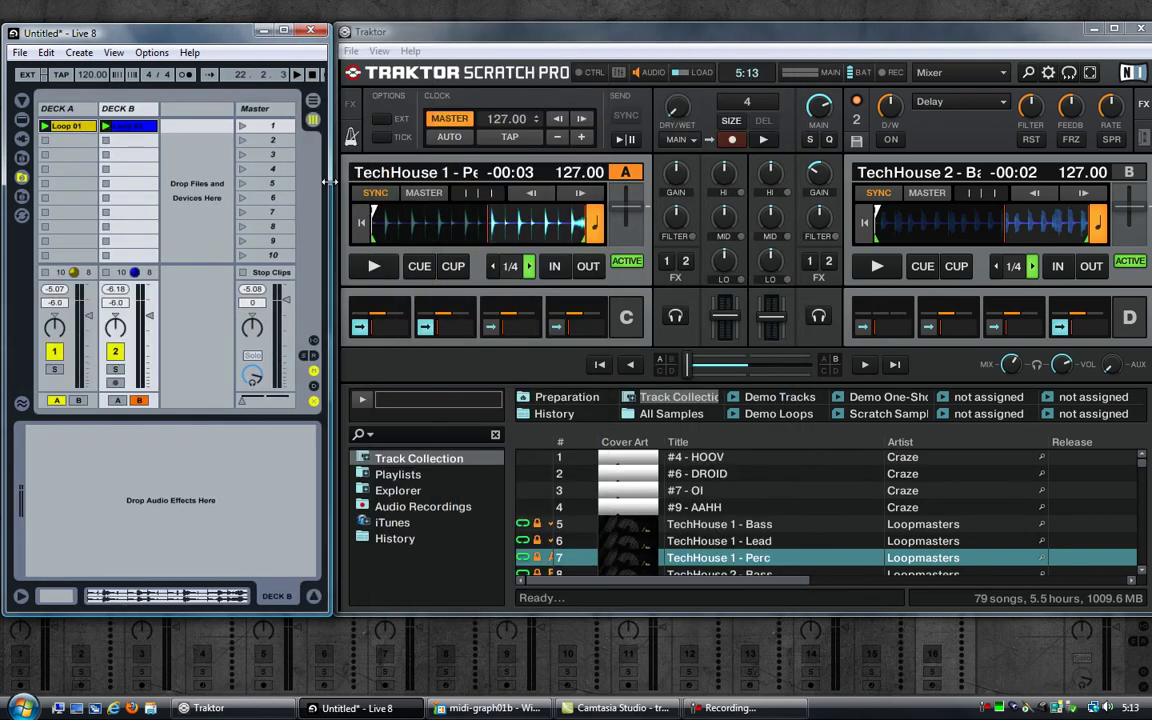
Toggle deck C's sample slot 1 to test clip launching and move Traktor's crossfader fully to the A side
{"action": "left_click", "coordinate": [364, 332]}
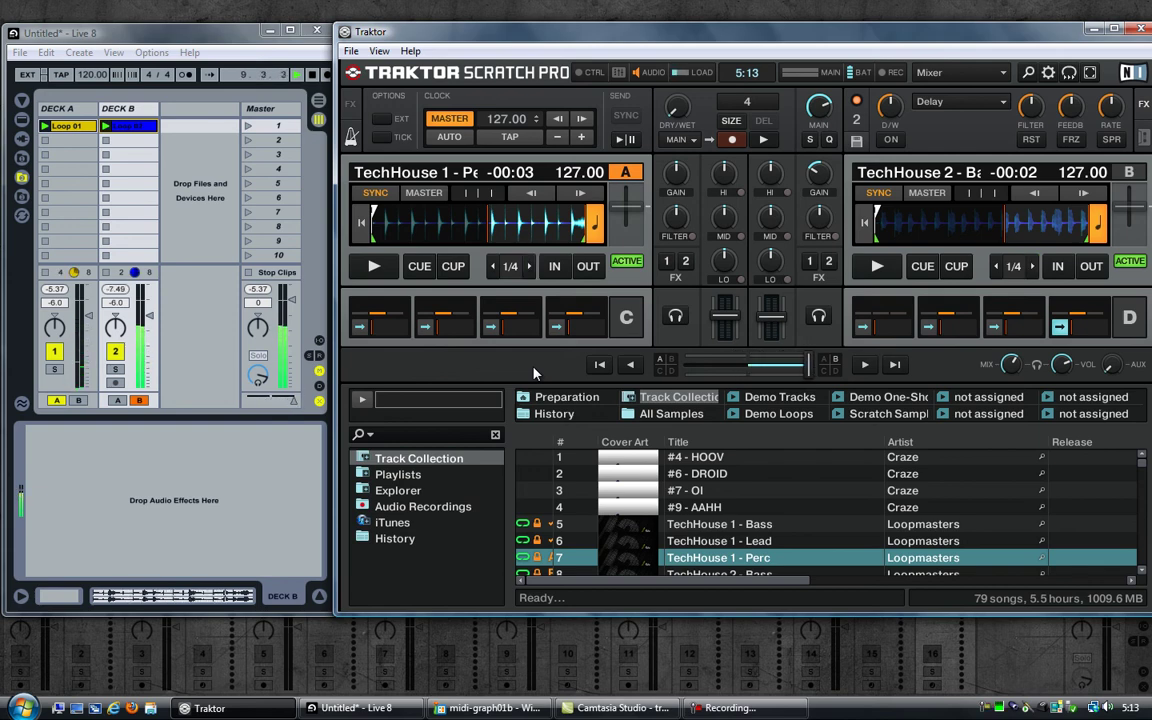
{"action": "left_click", "coordinate": [600, 365]}
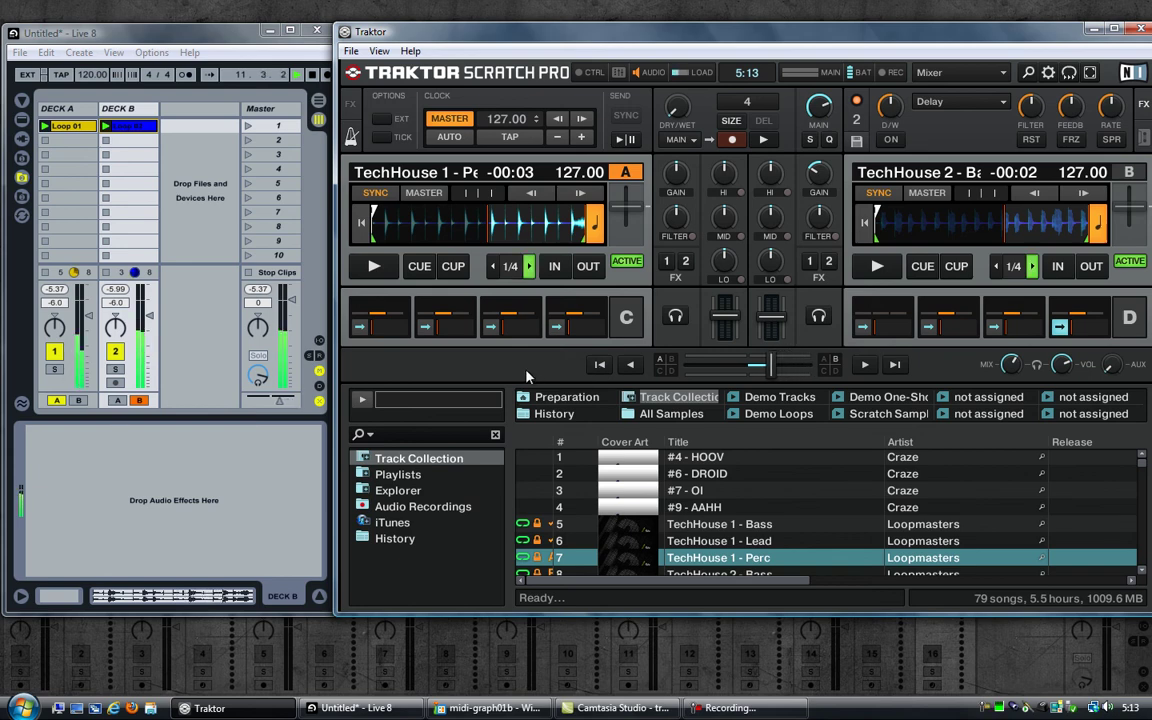
Move Live's scene selection to scene 3 with deck D's sample slots and trigger deck C's sample slots 1 and 2
{"action": "mouse_move", "coordinate": [1057, 337]}
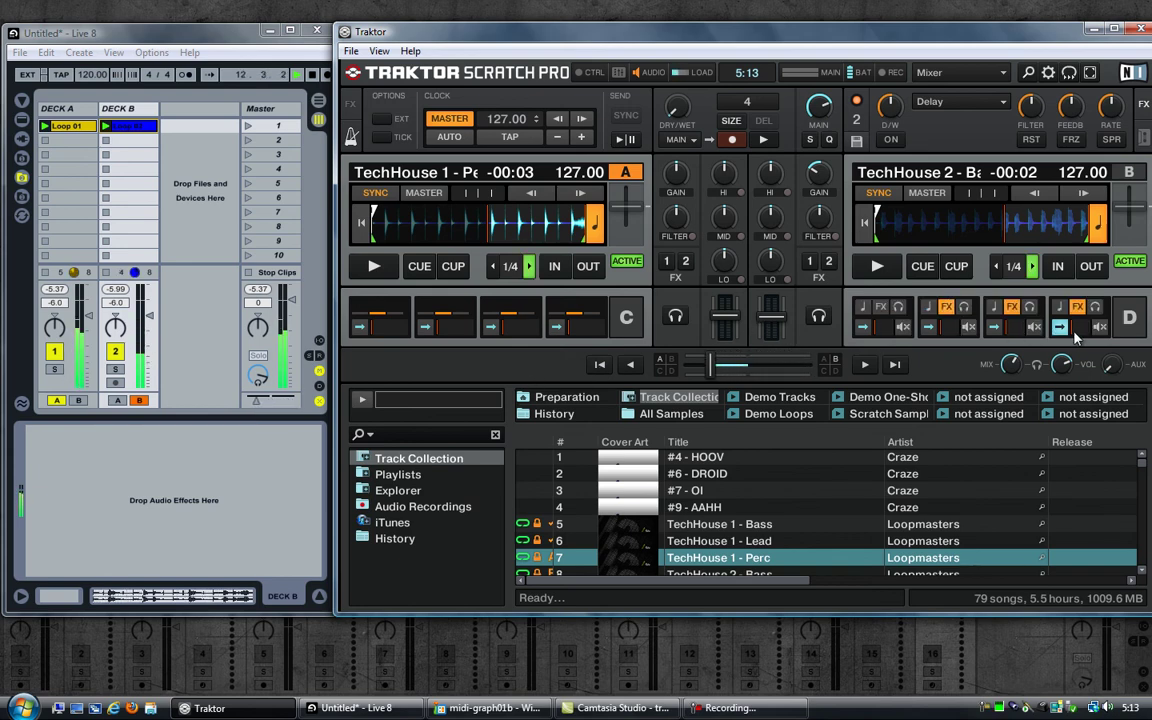
{"action": "left_click", "coordinate": [995, 328]}
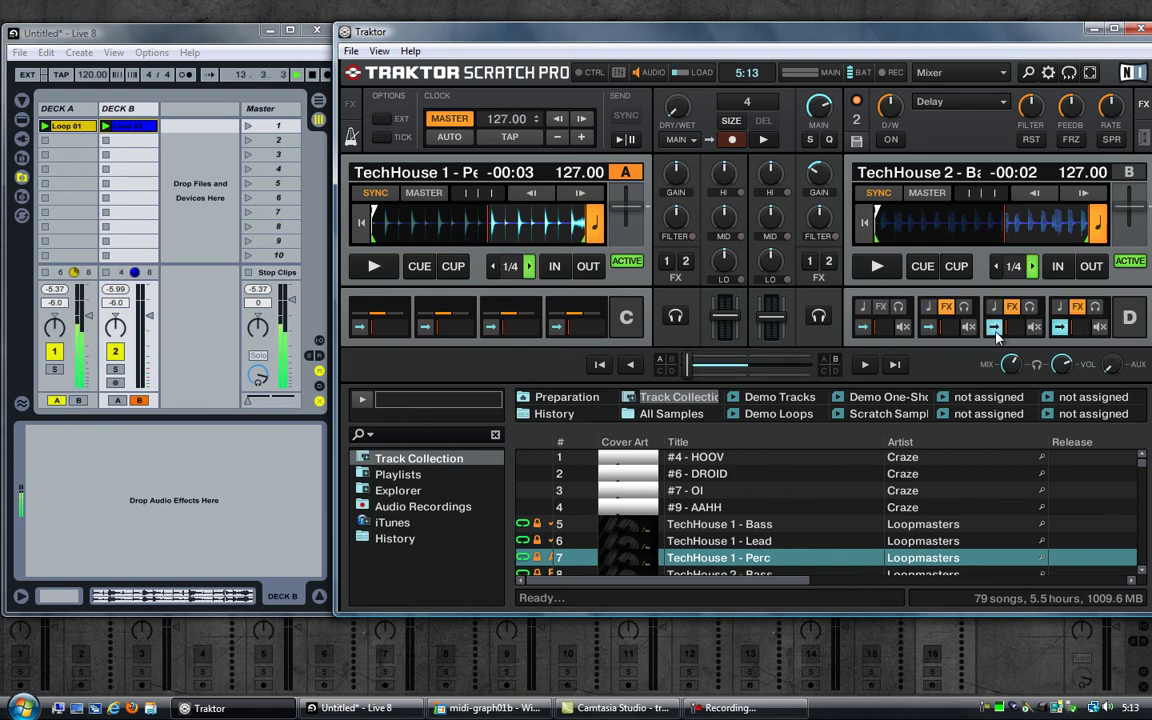
{"action": "left_click", "coordinate": [1060, 328]}
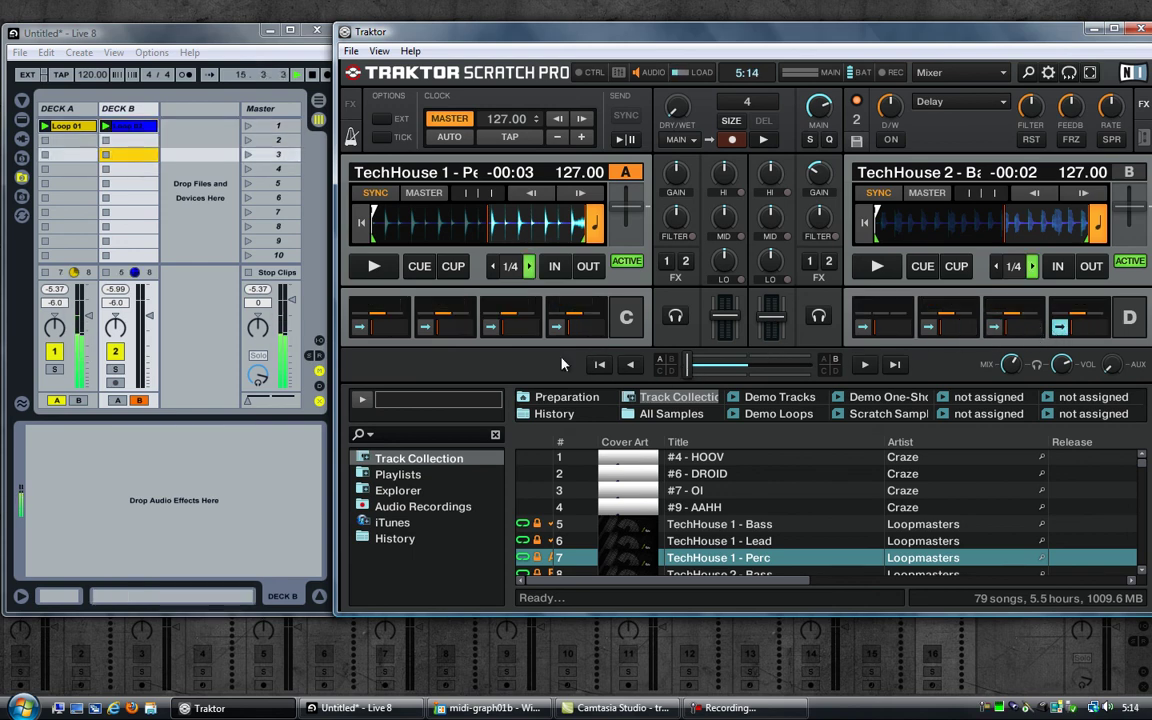
{"action": "mouse_move", "coordinate": [398, 340]}
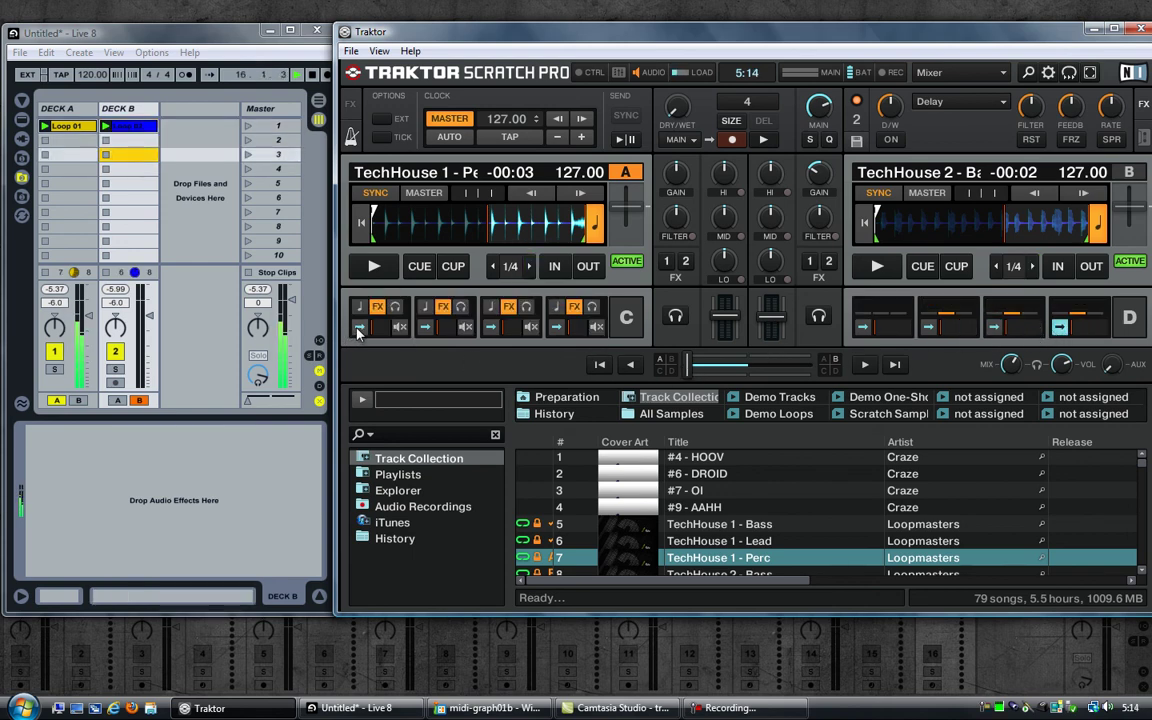
{"action": "left_click", "coordinate": [425, 327]}
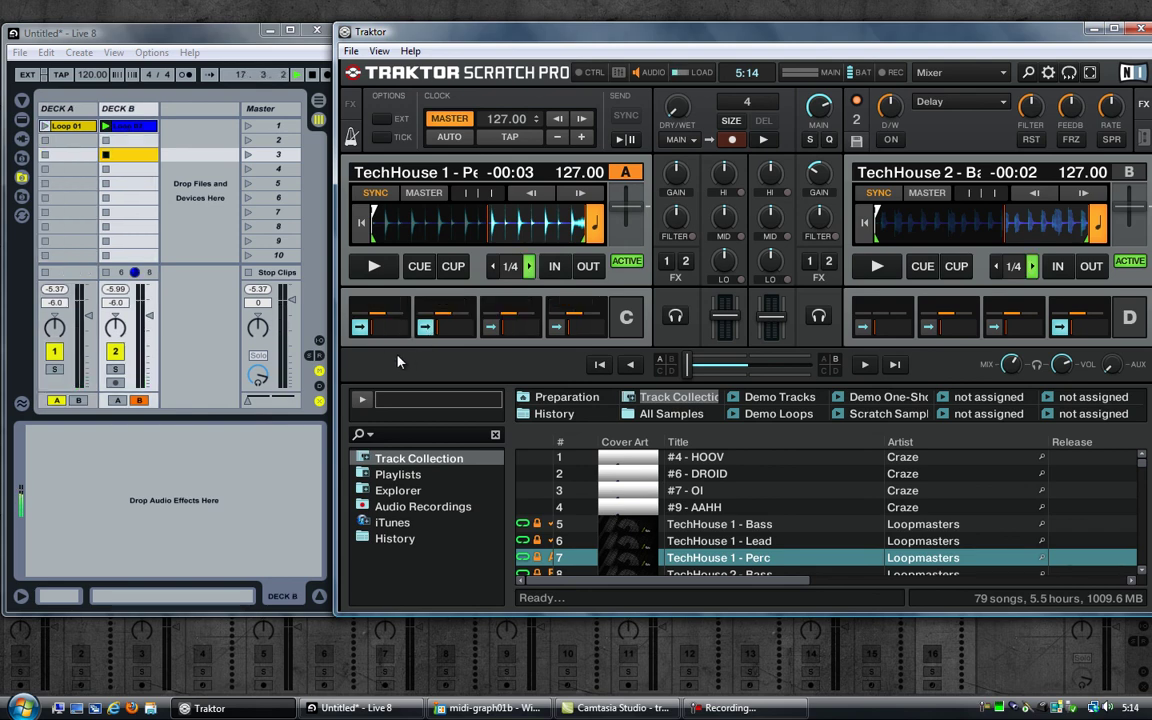